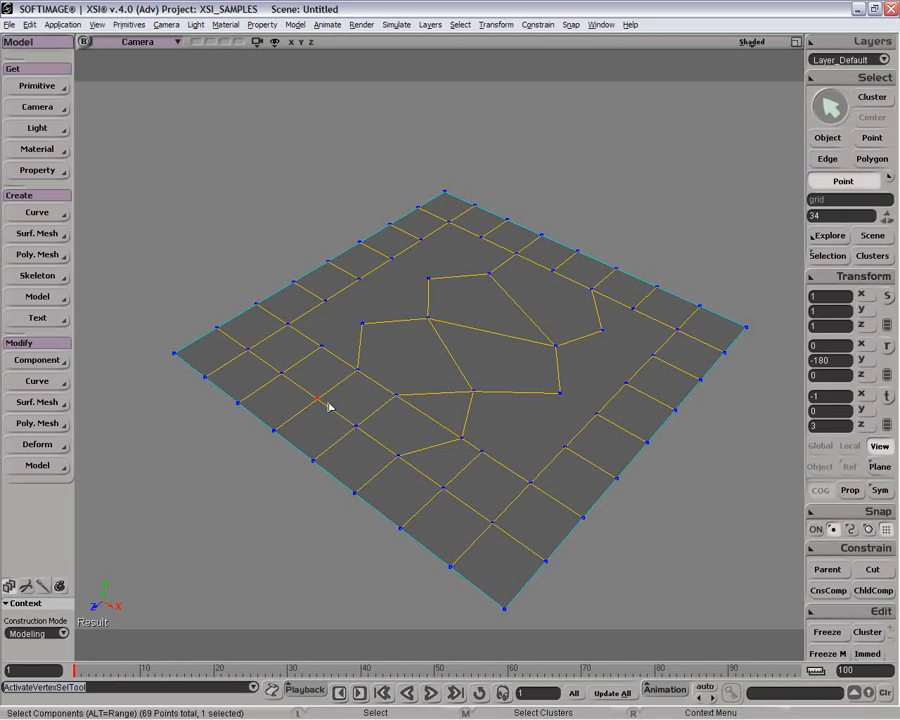
Step: Duplicate the selected point on the grid and move it upward into a spike
right_click(319, 402)
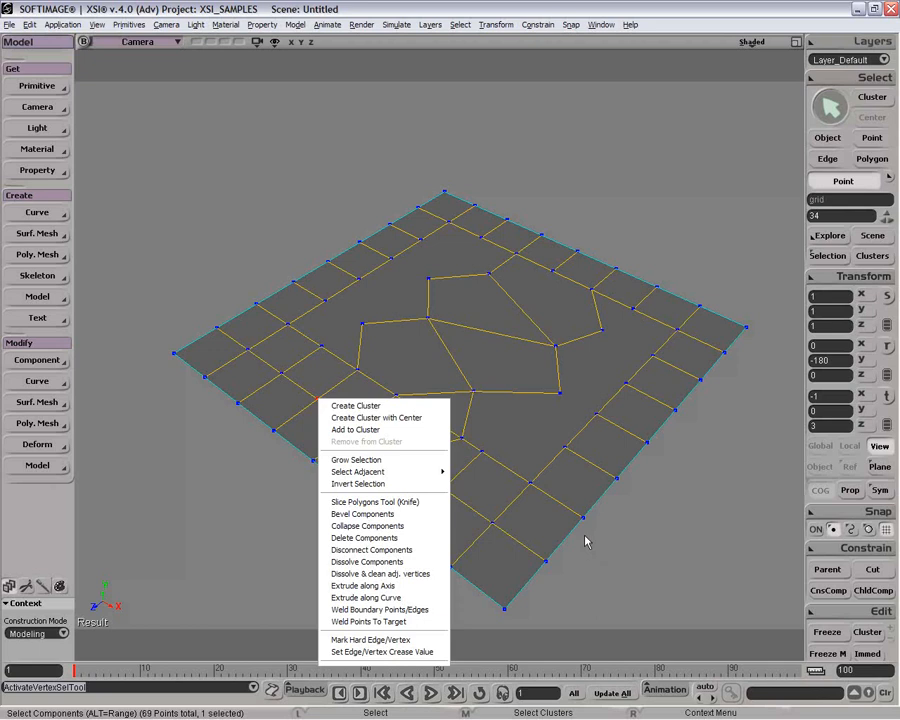
click(558, 488)
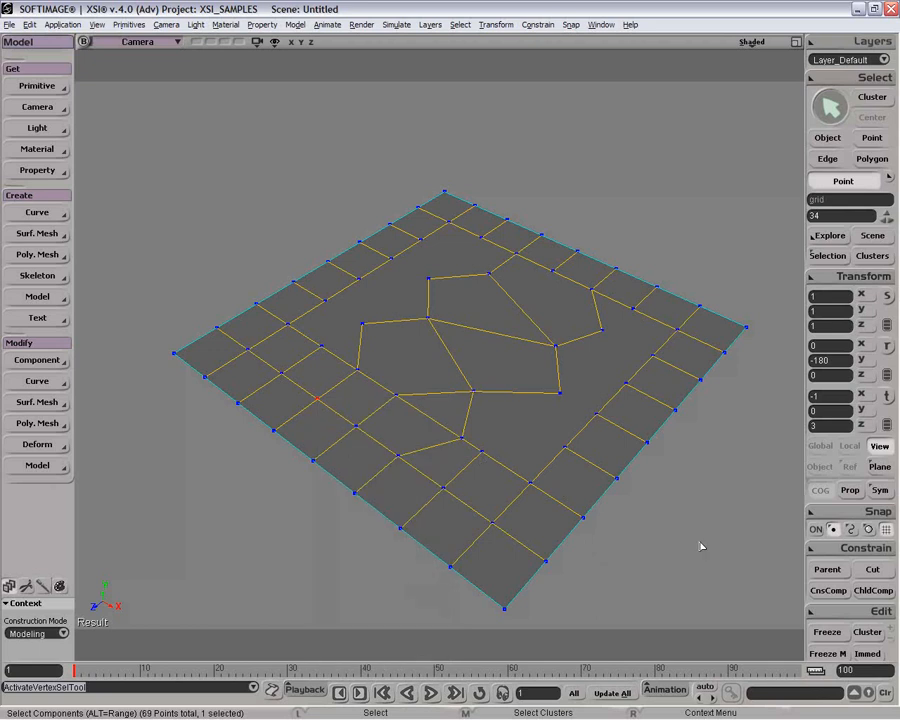
key(ctrl+d)
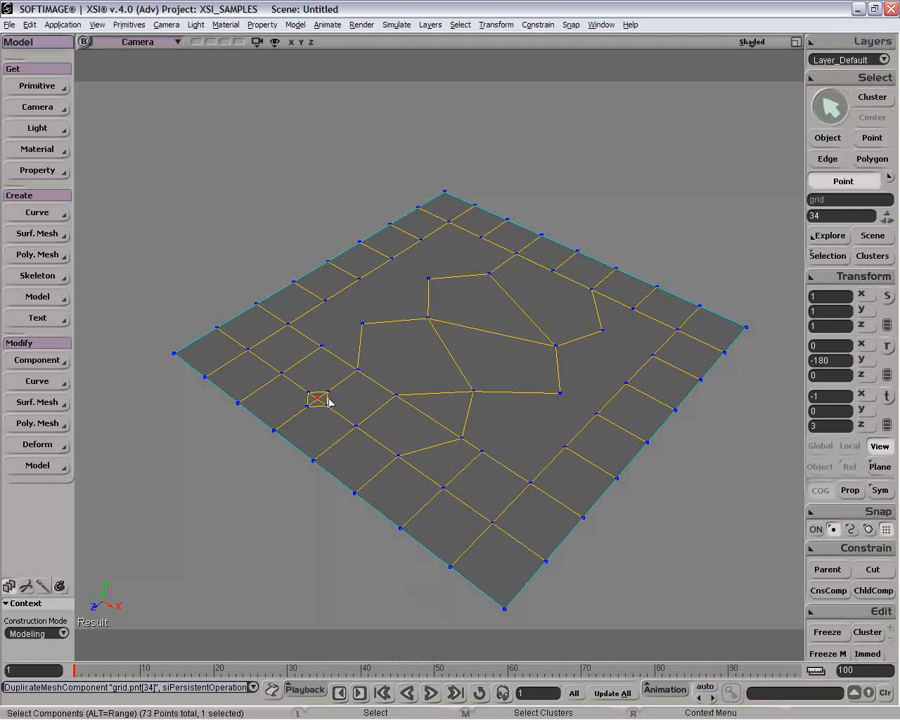
key(v)
drag(314, 378, 316, 356)
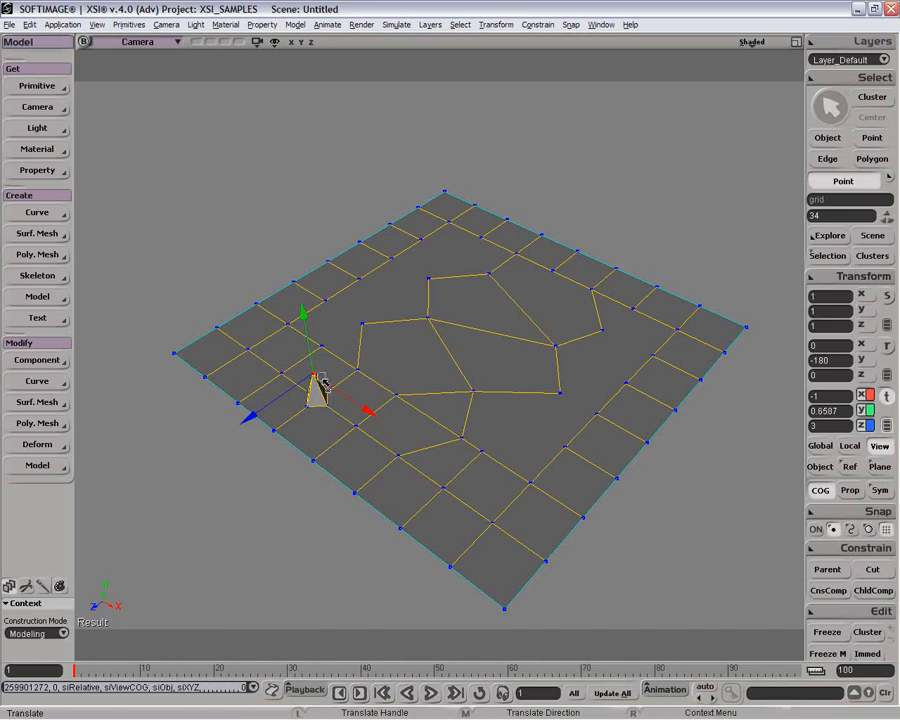
Step: Open the spike's Extrude Op properties, set its skirting ratio to 0.39 and its length to 0
key(space)
click(823, 259)
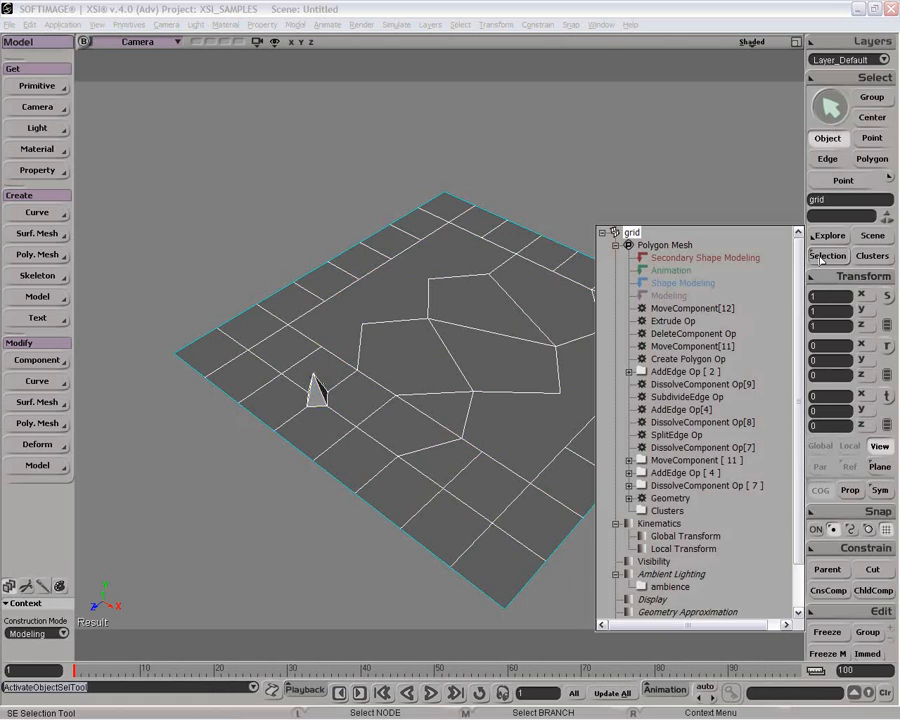
click(642, 321)
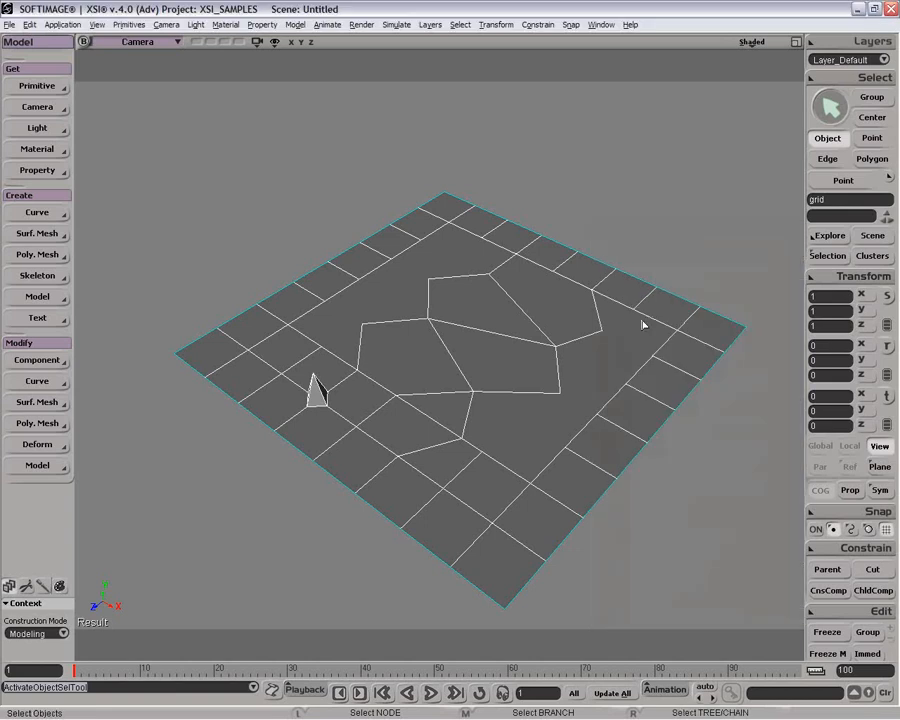
drag(237, 80, 347, 75)
drag(482, 145, 460, 139)
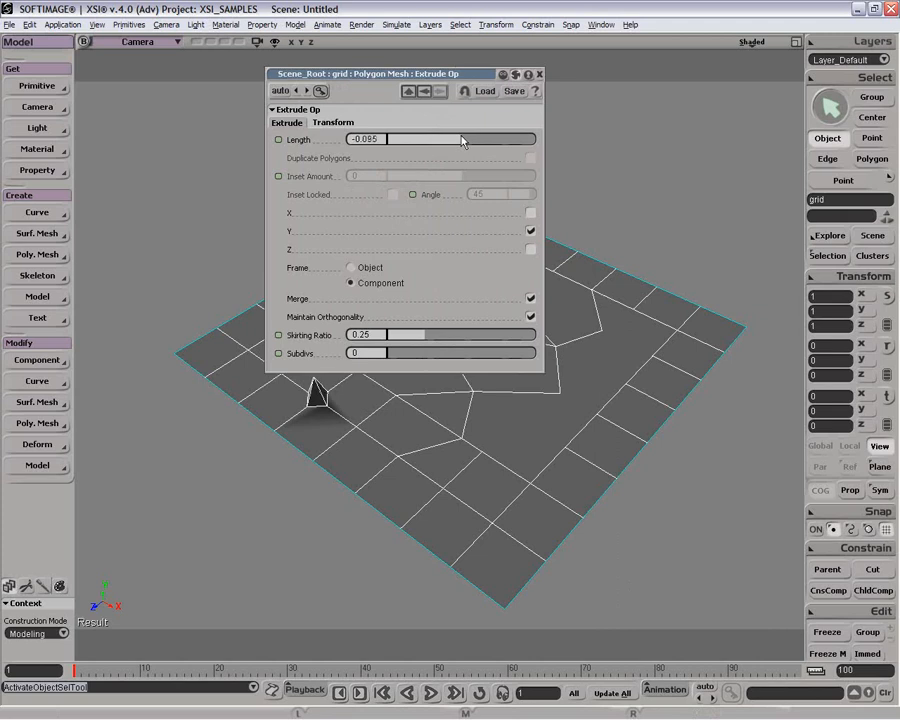
drag(423, 84, 615, 88)
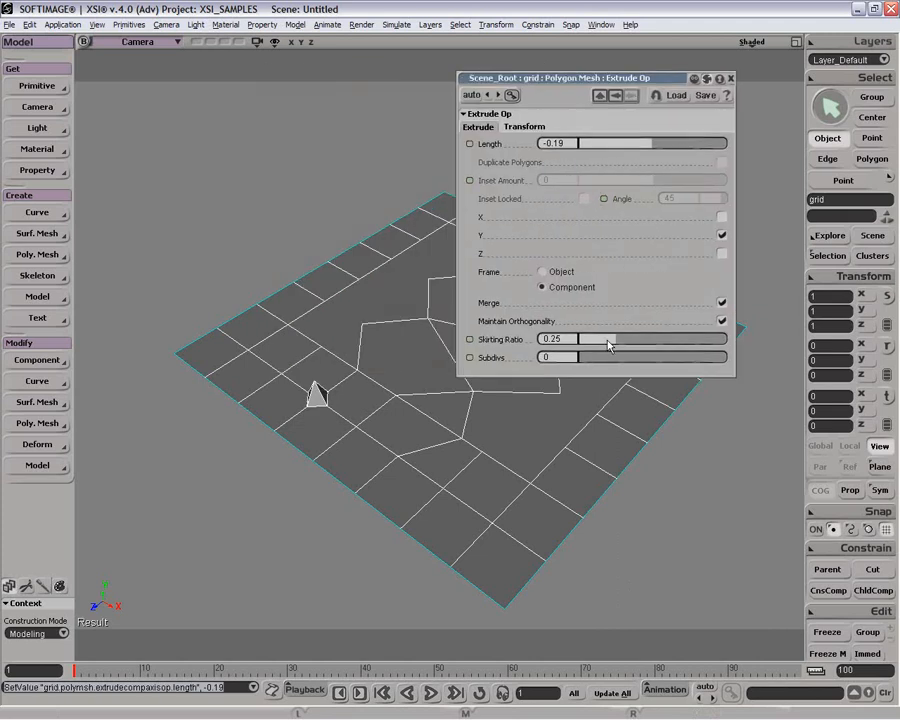
drag(608, 340, 635, 339)
mouse_move(580, 357)
mouse_down()
mouse_move(610, 356)
mouse_move(573, 361)
mouse_up()
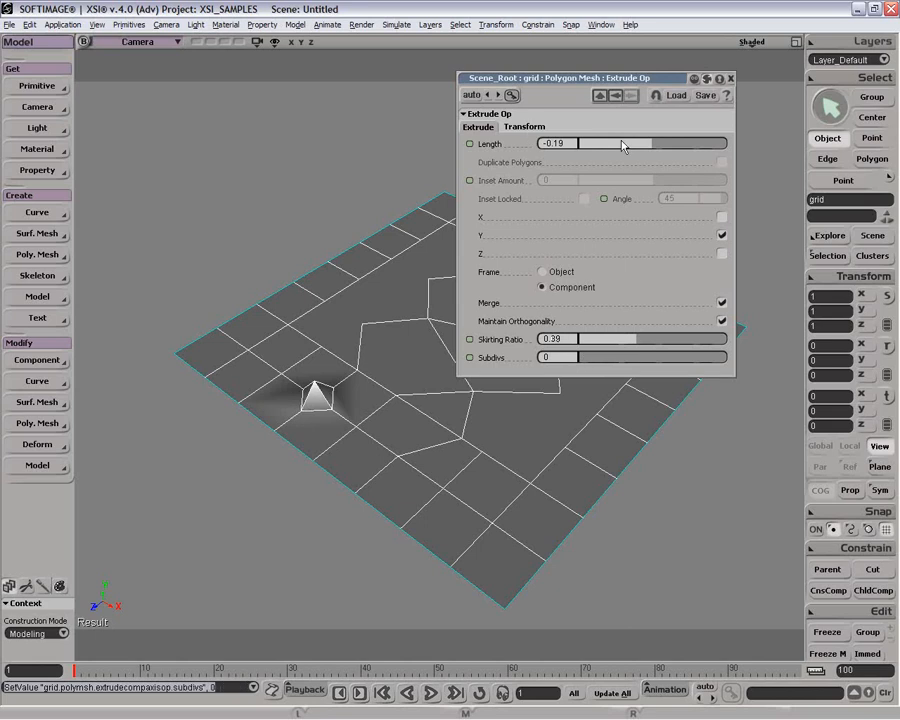
click(556, 143)
text(0)
key(Return)
click(731, 78)
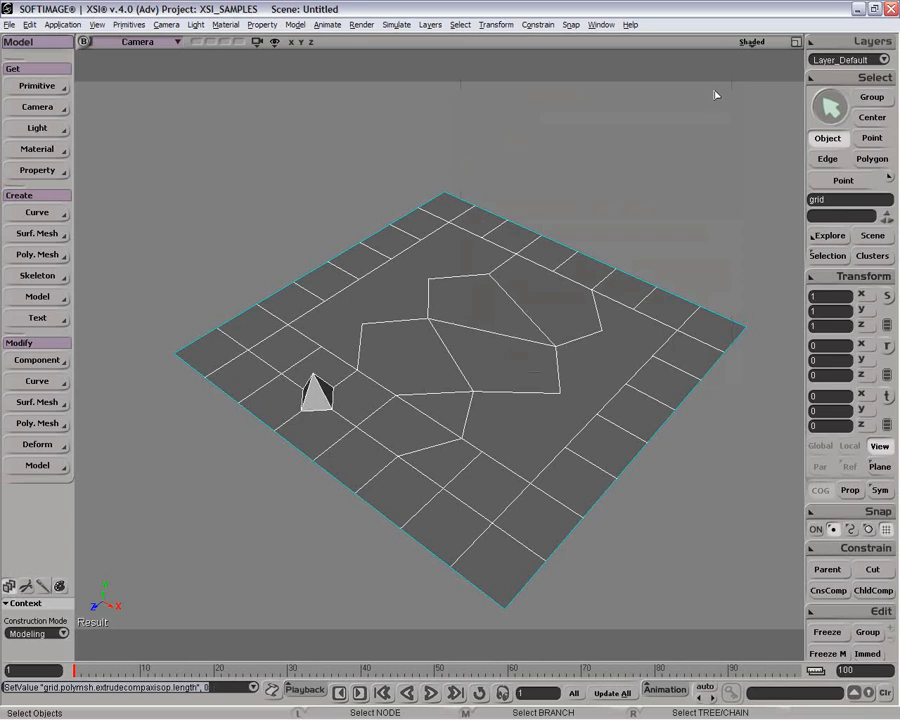
Step: Undo the point duplication and its edits, then review the grid's operator stack
key(ctrl+z)
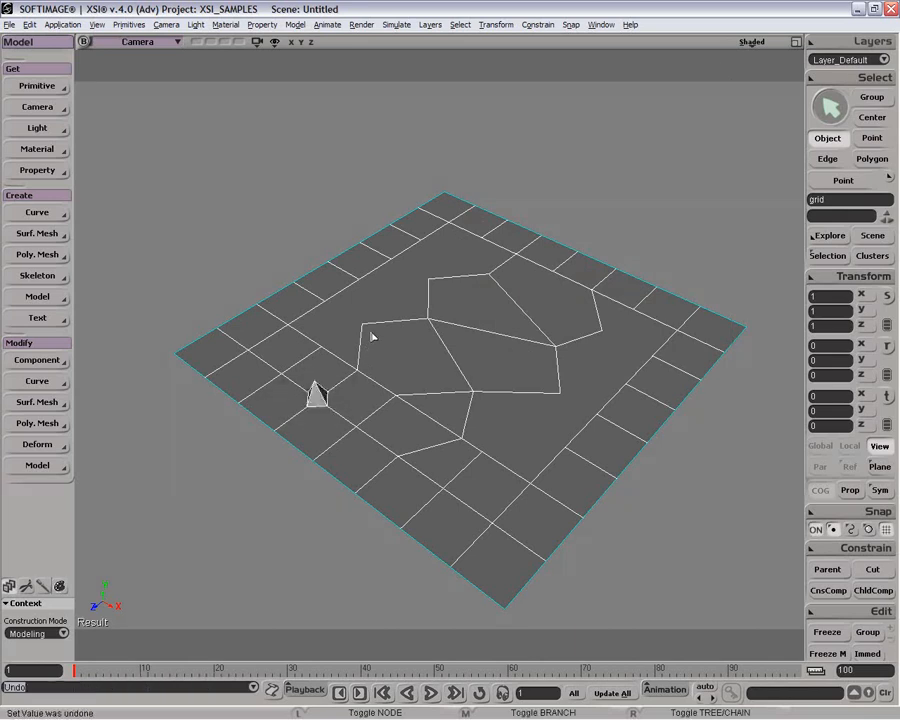
key(ctrl+z)
key(space)
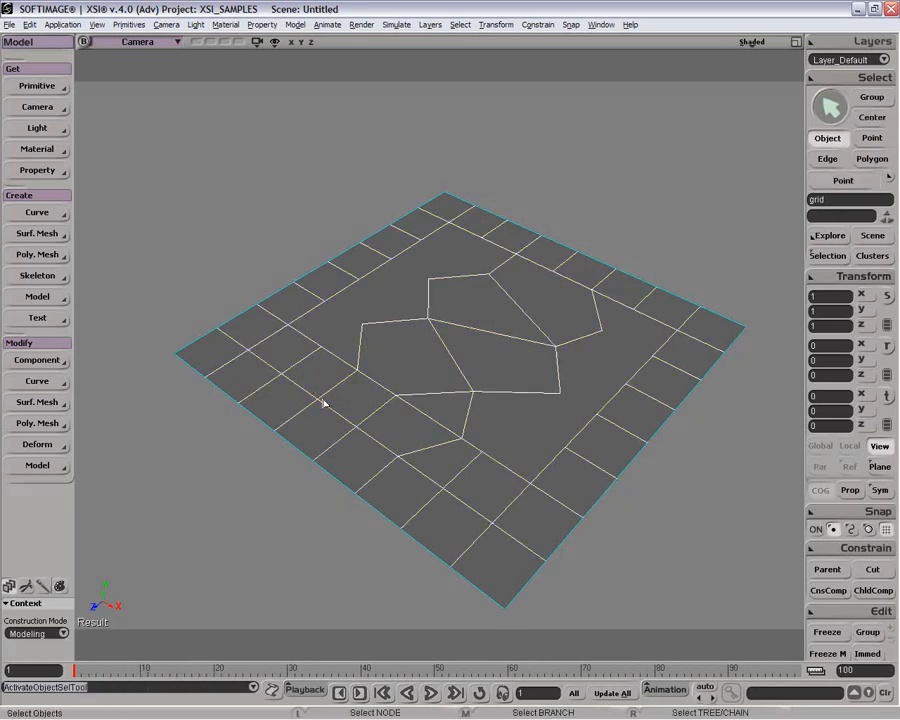
key(t)
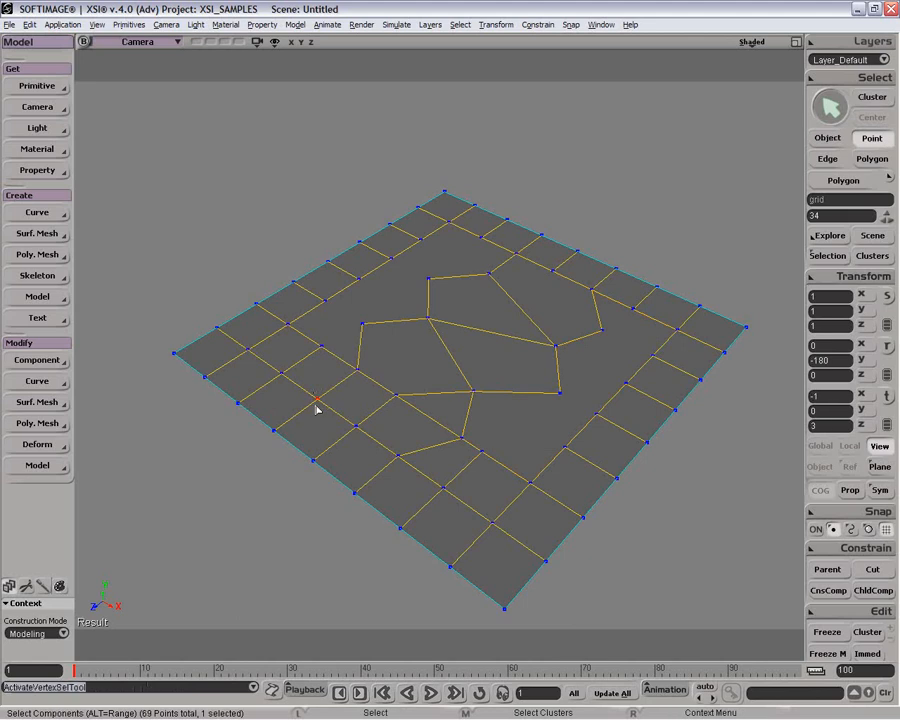
key(8)
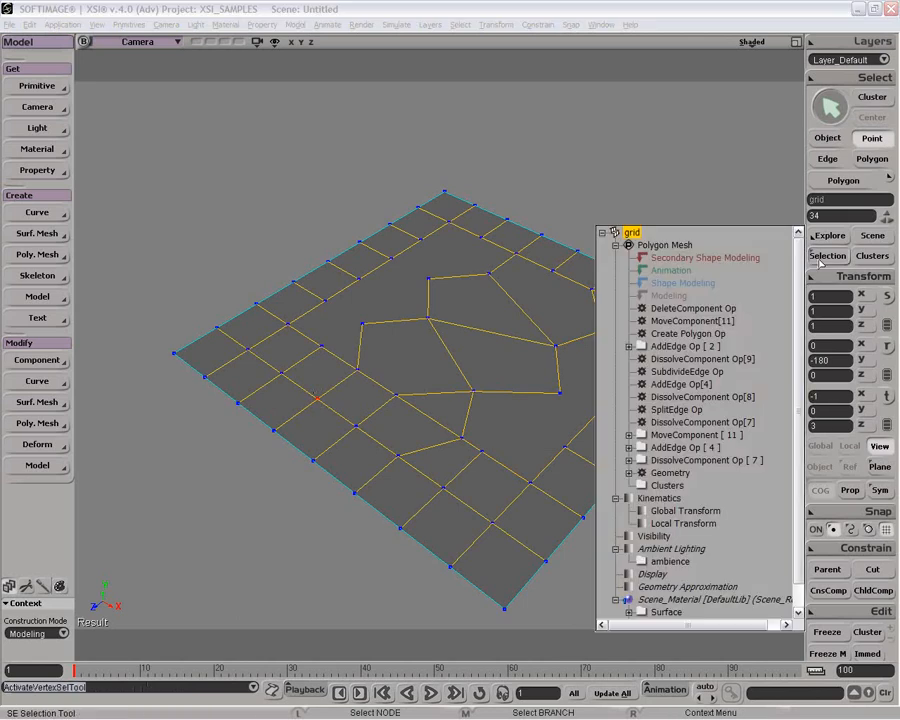
click(587, 213)
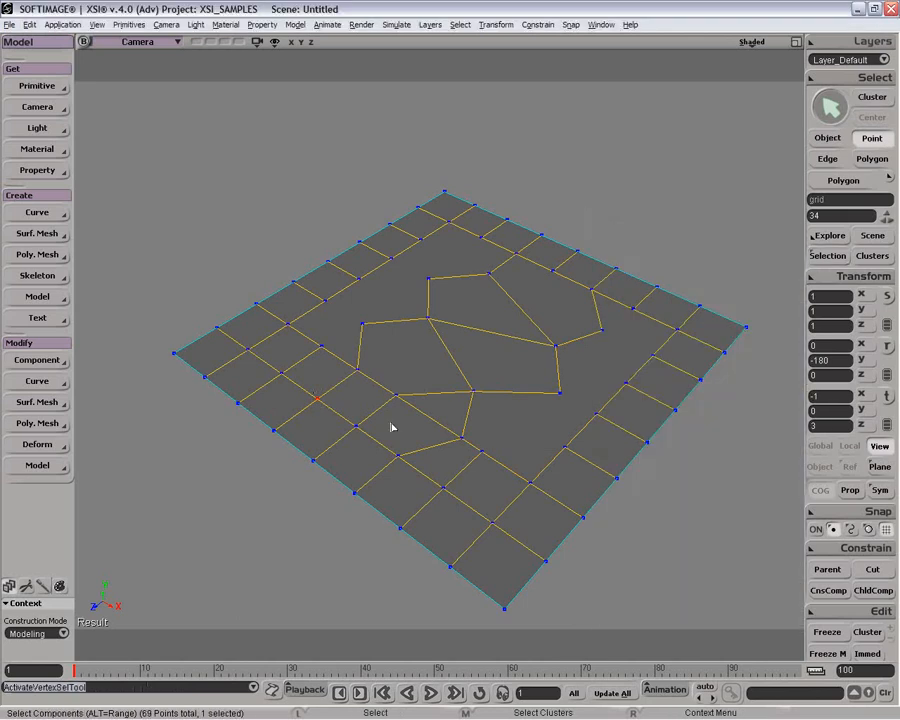
Step: Extrude the selected point along its axis
right_click(318, 401)
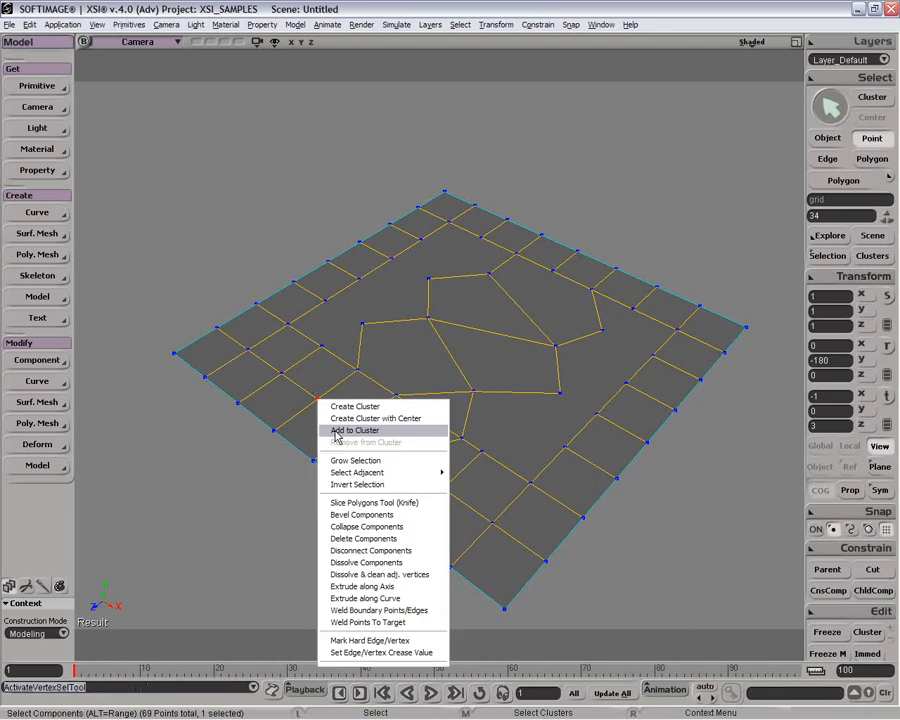
click(406, 586)
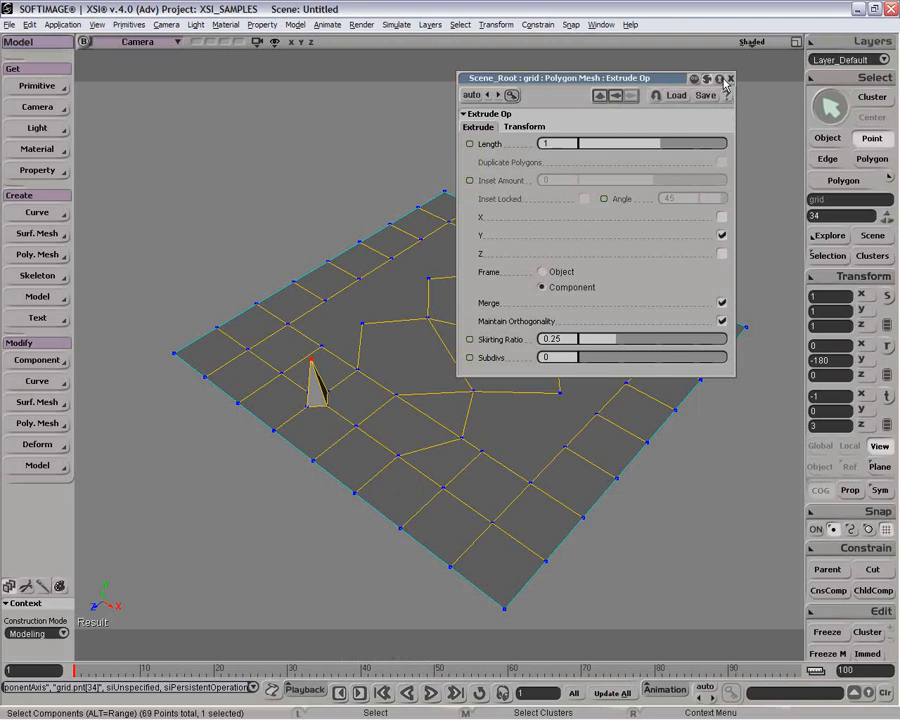
click(720, 79)
double_click(683, 81)
click(815, 255)
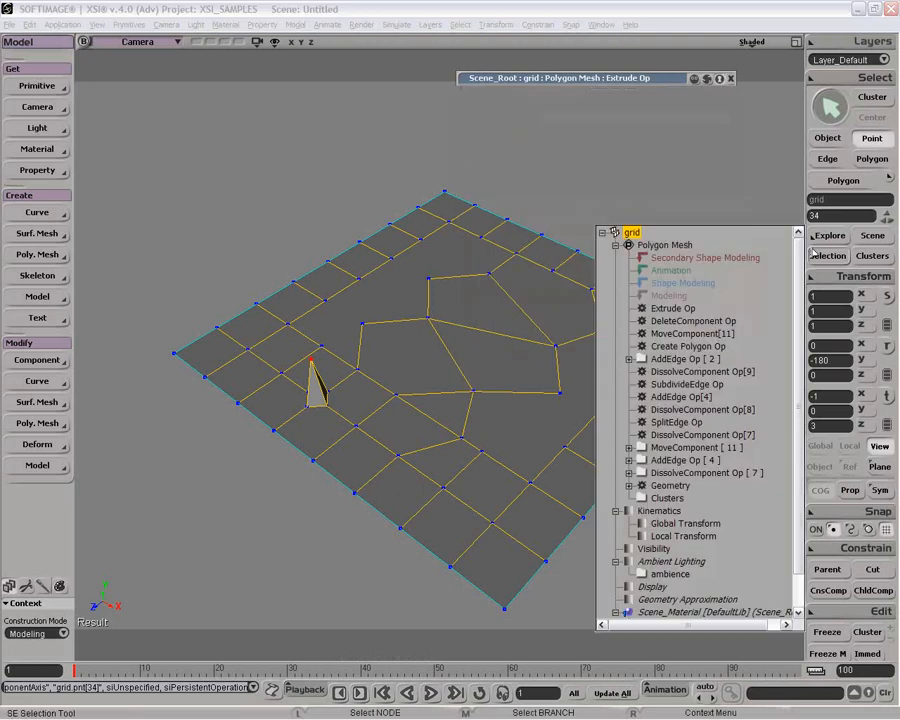
double_click(655, 80)
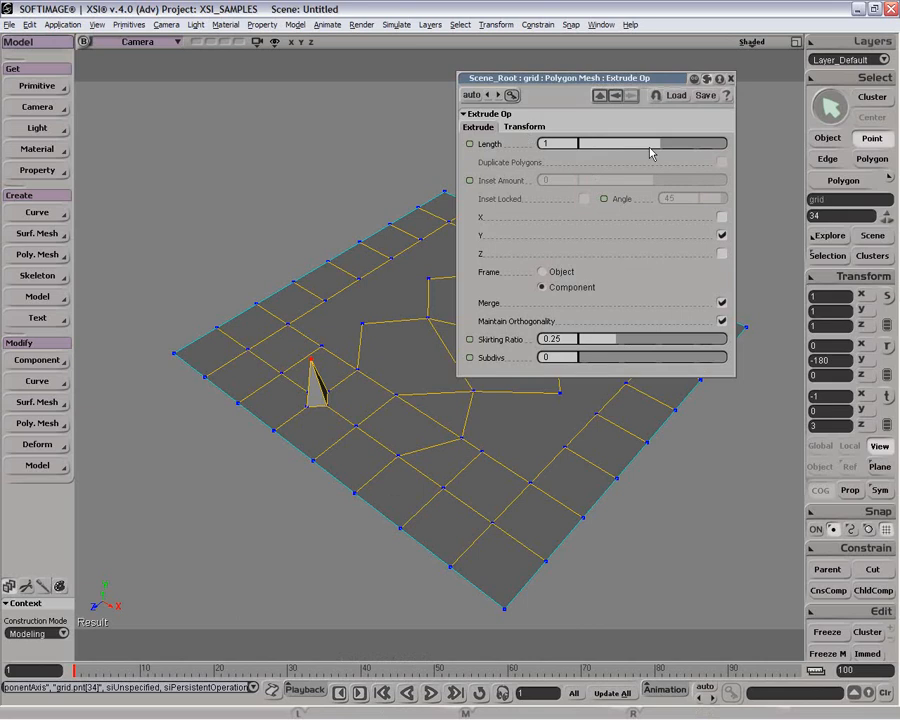
Step: Set the extrusion length to 0.667, skirting ratio to 0.343, X scaling to 1.045 and subdivisions to 5
mouse_move(651, 147)
mouse_down()
mouse_move(683, 143)
mouse_move(646, 145)
mouse_move(656, 143)
mouse_up()
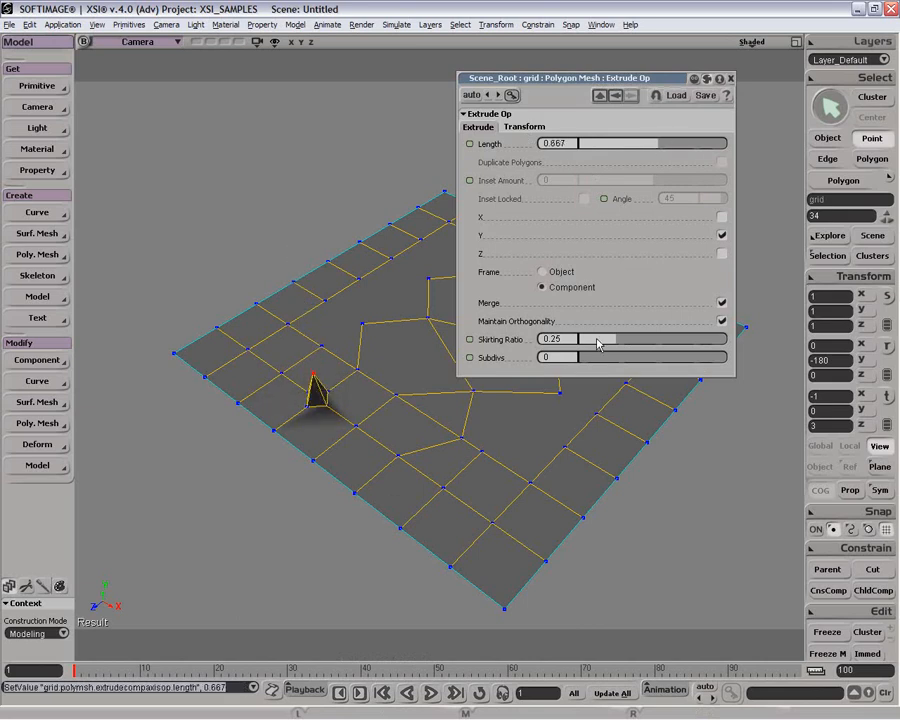
drag(594, 340, 631, 338)
click(524, 127)
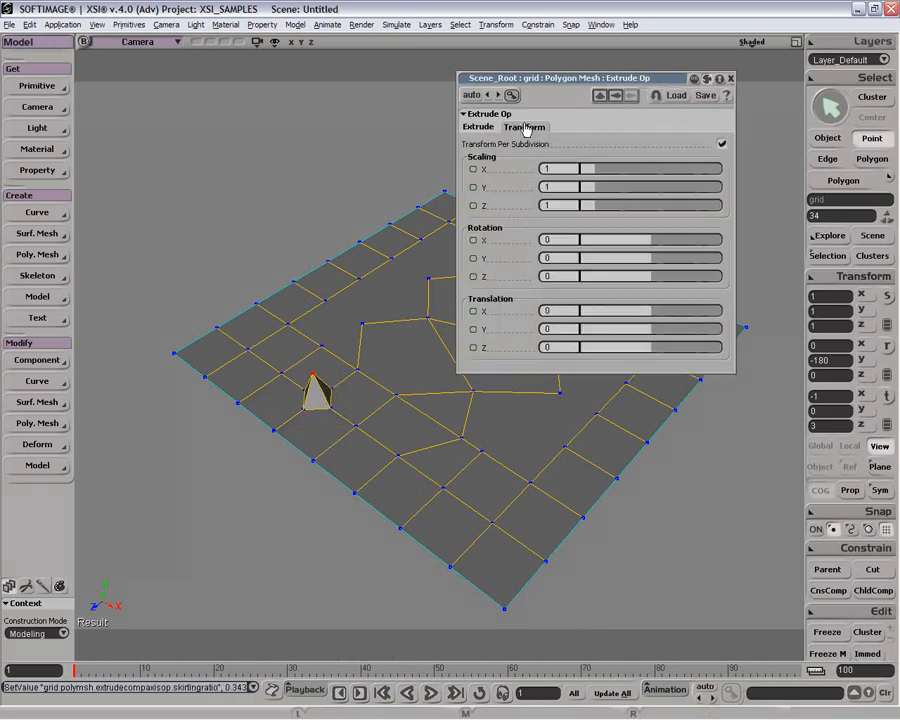
drag(590, 170, 597, 175)
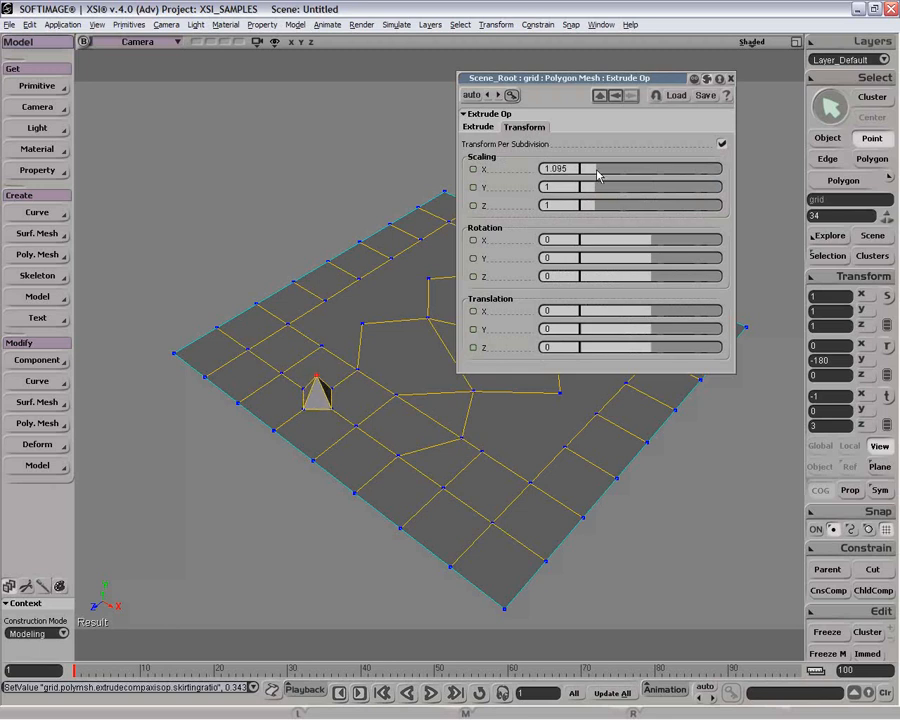
click(485, 127)
drag(568, 356, 646, 352)
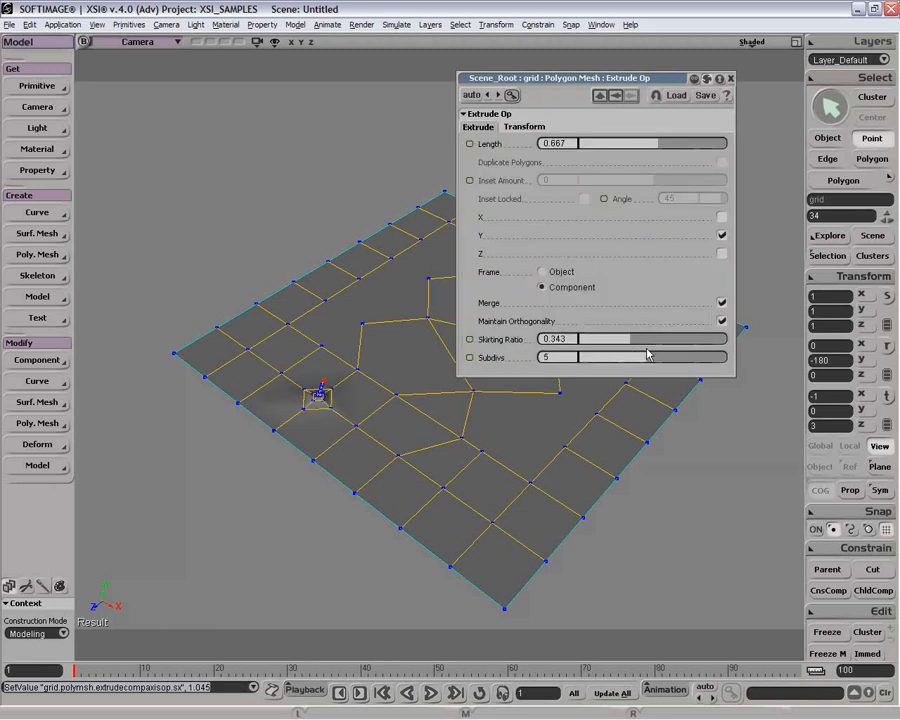
Step: Set the extrusion's X scaling to 0.995 and its rotation to -4.478 in X and -2.687 in Y
click(528, 128)
drag(599, 171, 590, 172)
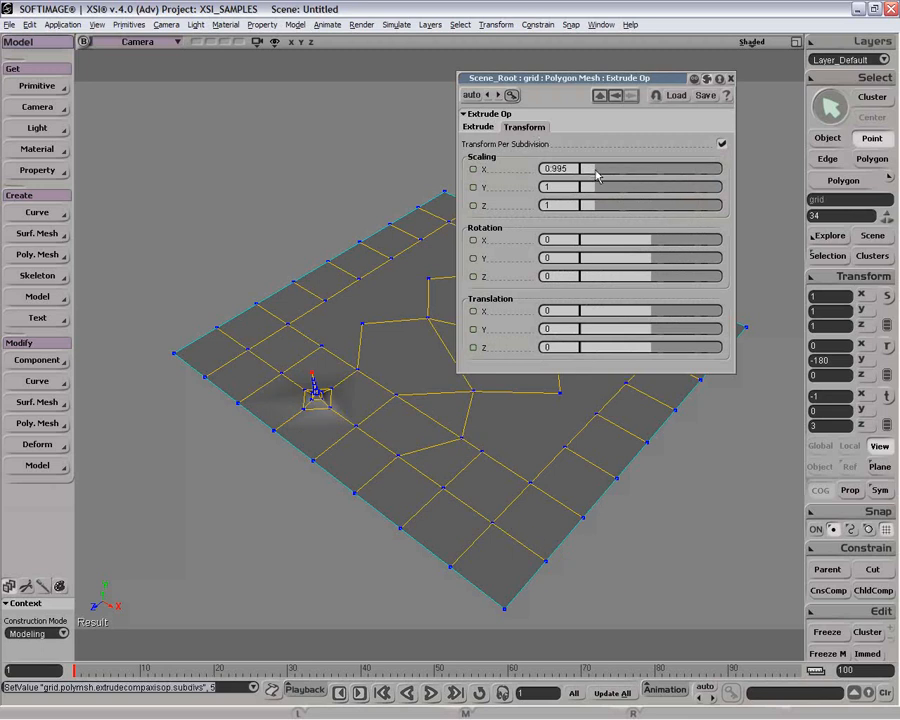
mouse_move(650, 262)
mouse_down()
mouse_move(675, 257)
mouse_move(639, 259)
mouse_move(651, 259)
mouse_up()
mouse_move(649, 240)
mouse_down()
mouse_move(655, 248)
mouse_move(648, 243)
mouse_up()
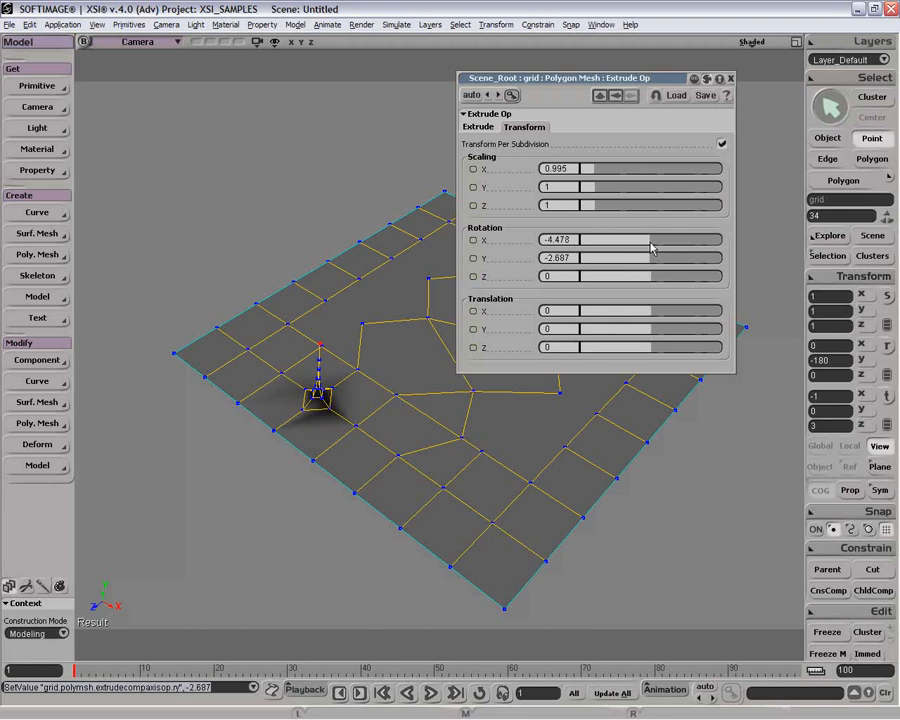
Step: Undo the rotation, scaling and point extrusion changes
key(ctrl+z)
key(ctrl+z)
key(ctrl+z)
key(ctrl+z)
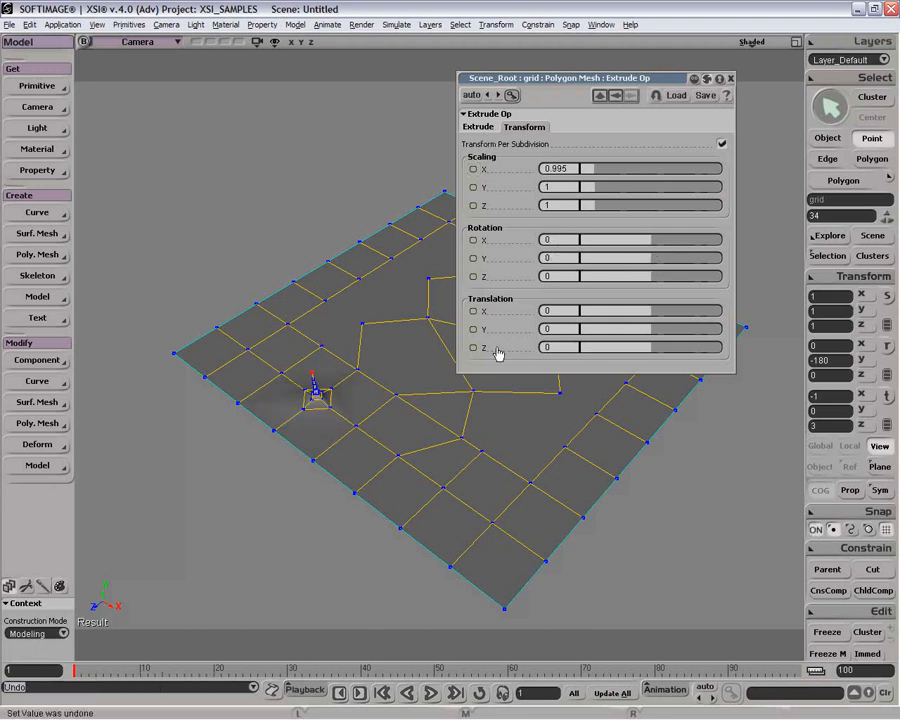
key(ctrl+z)
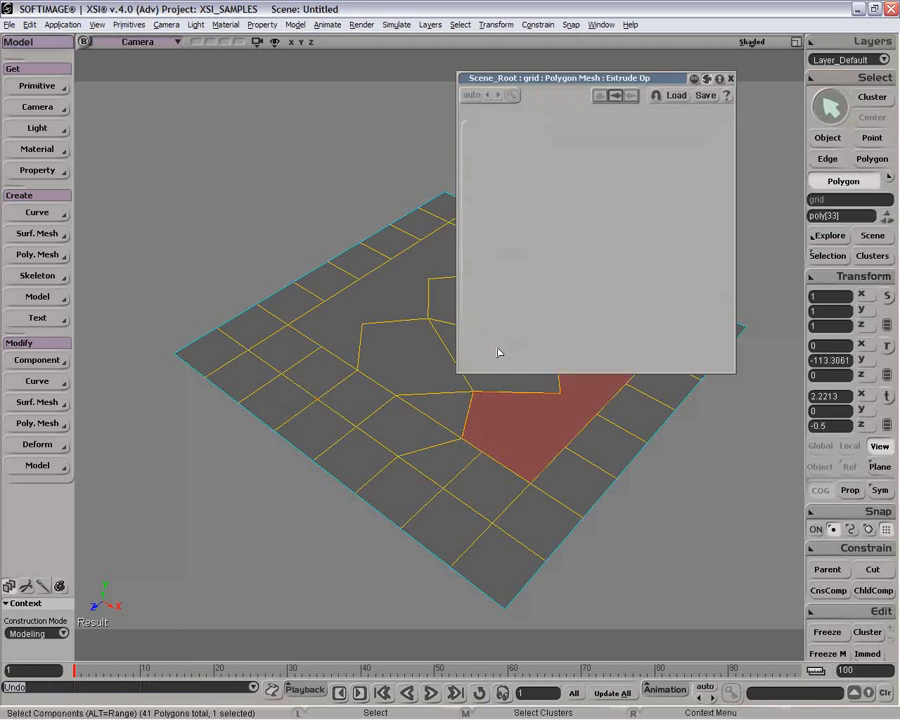
key(space)
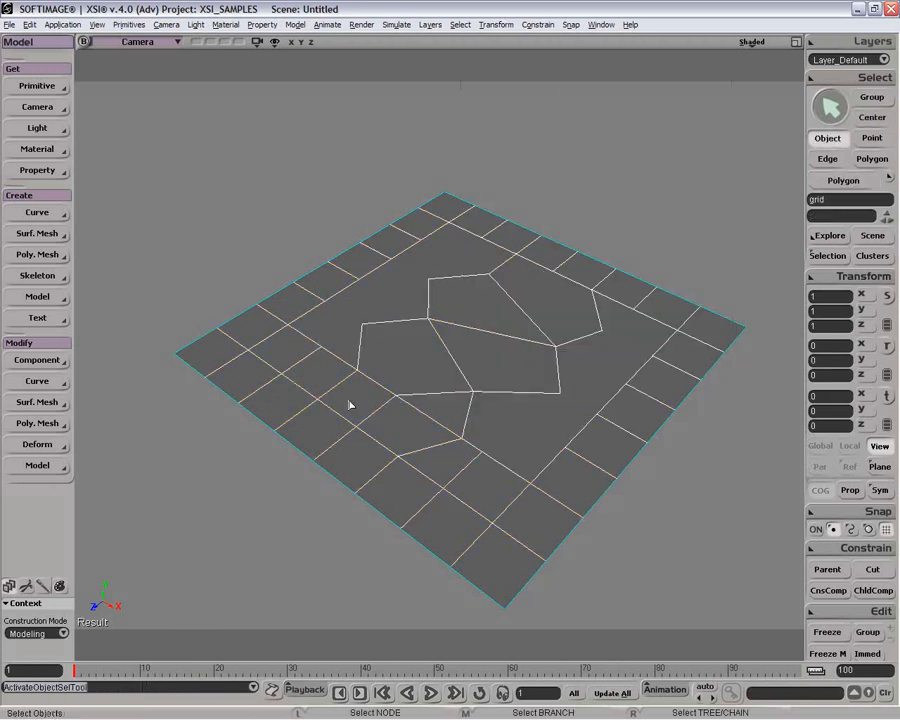
key(t)
click(312, 404)
right_click(316, 405)
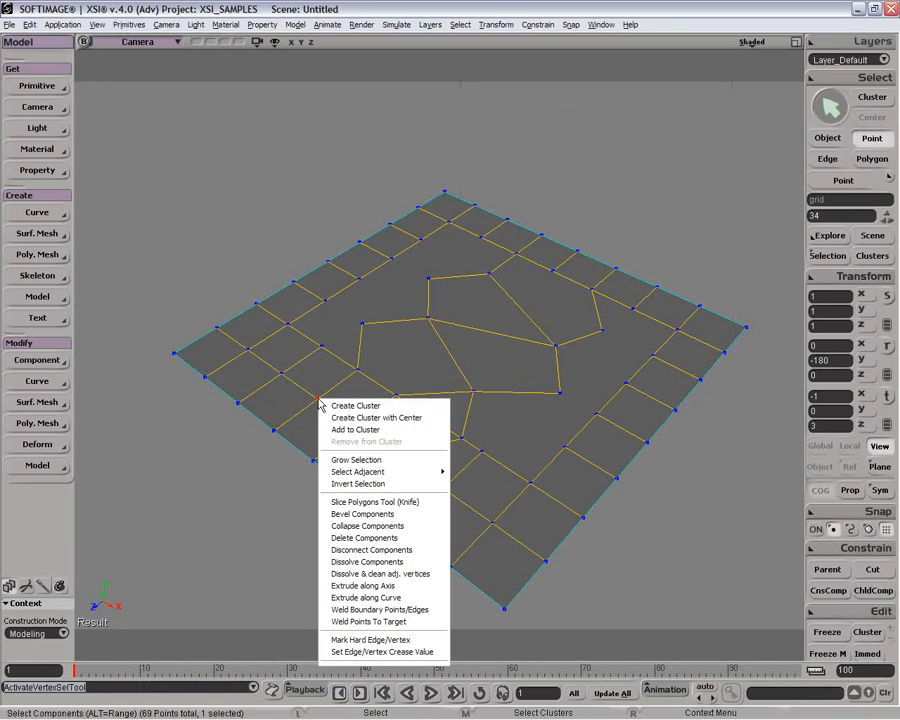
key(Escape)
key(space)
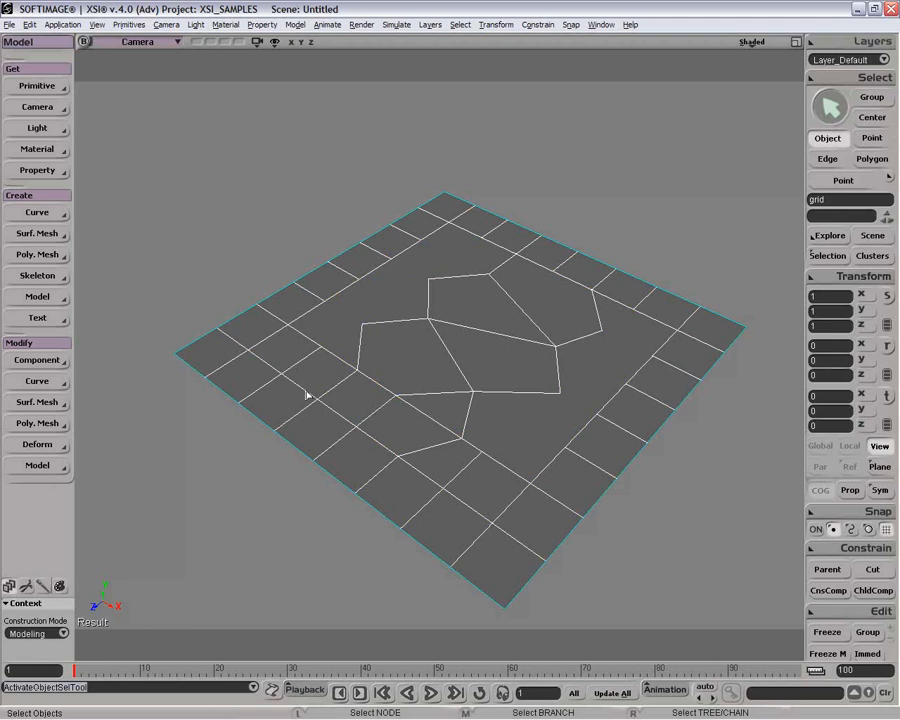
Step: Add new vertices on the grid edges around the small corner cell with the Add Vertex Tool
click(42, 423)
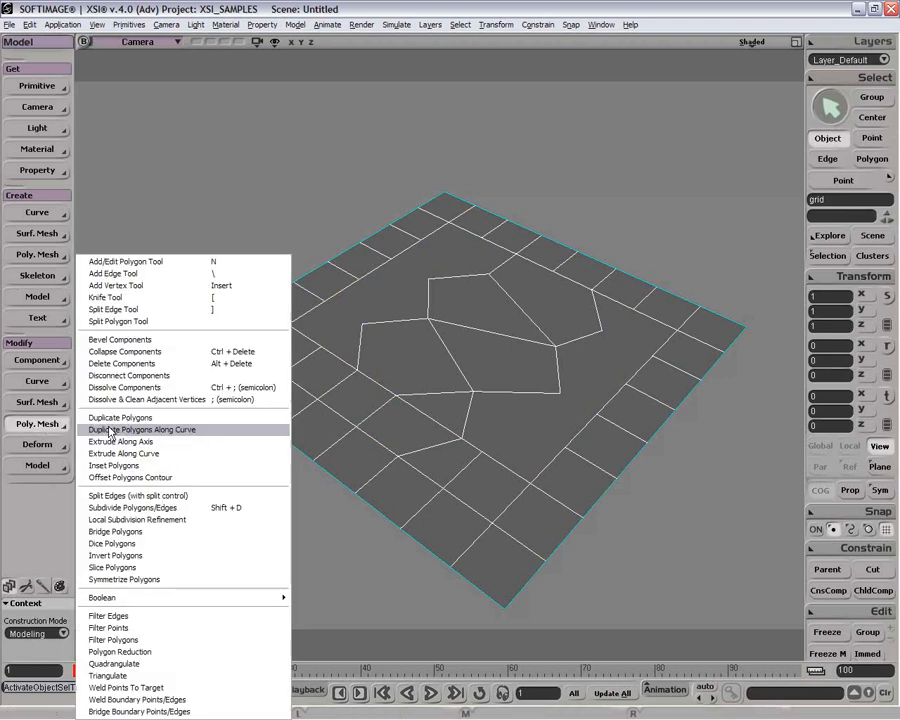
click(152, 286)
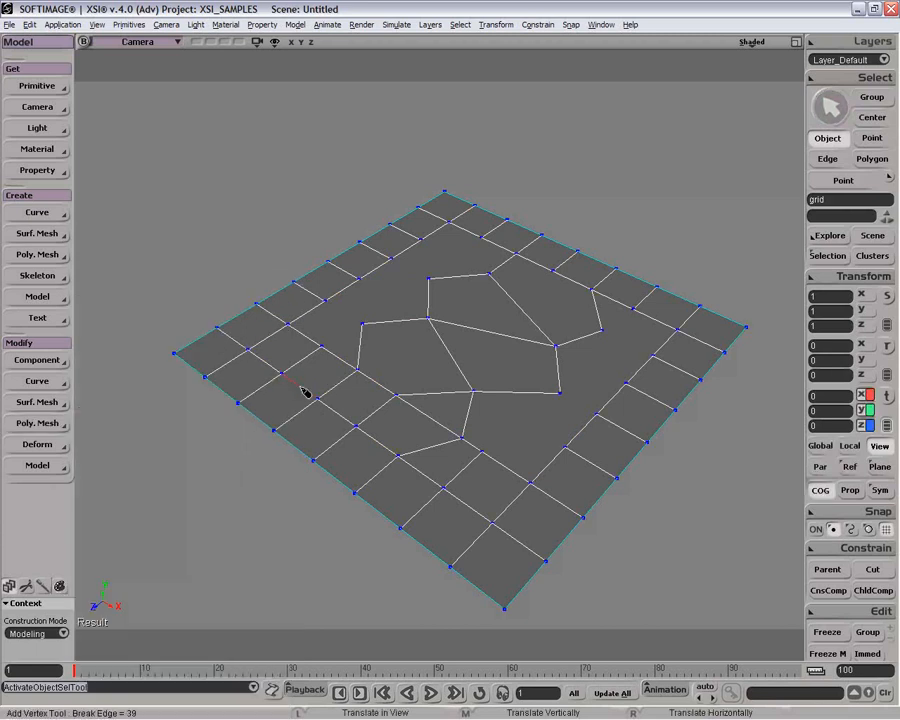
click(299, 386)
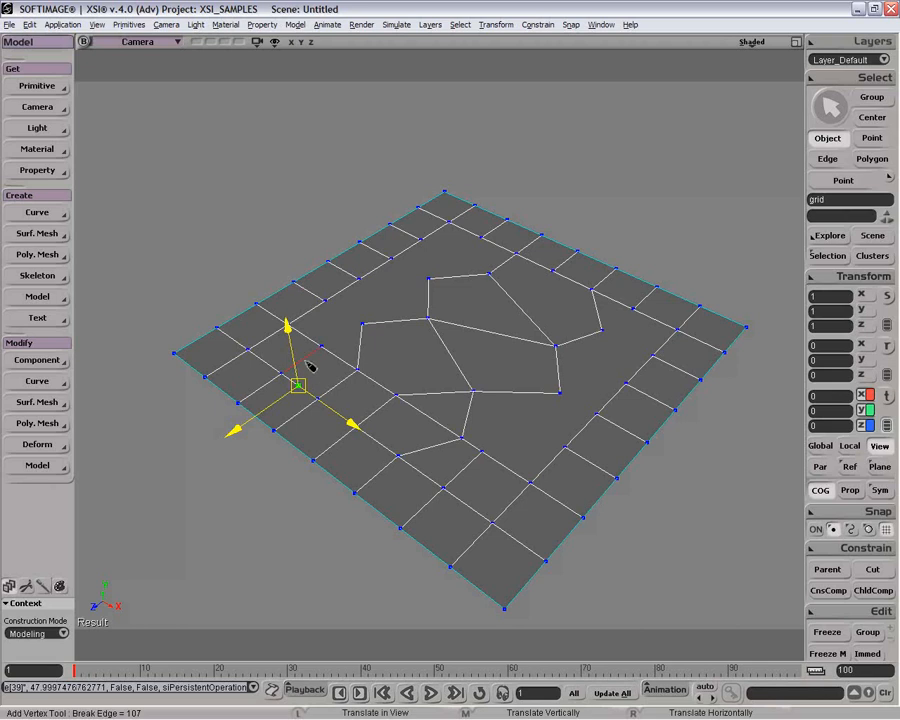
click(303, 359)
key(space)
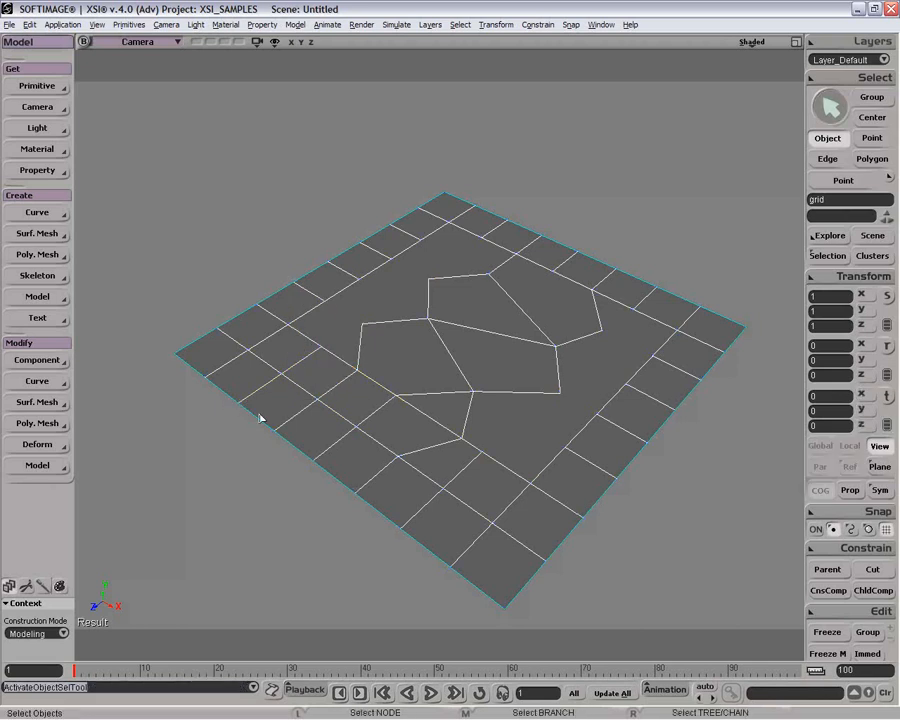
Step: Try deleting three of the new vertices around the small corner cell, then undo the deletion
key(t)
drag(300, 353, 350, 367)
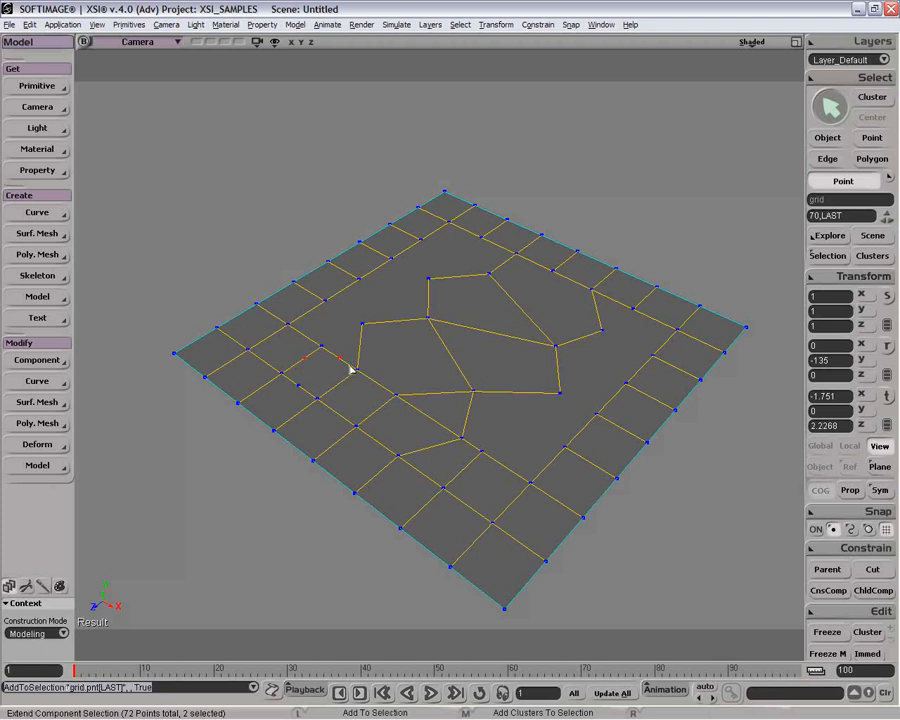
shift+click(299, 388)
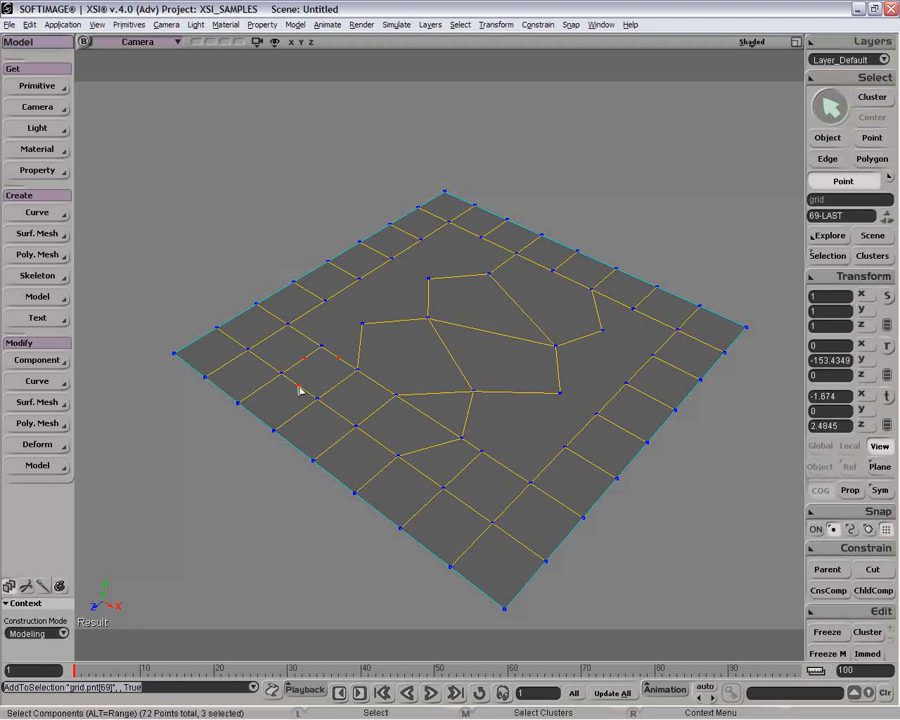
key(Delete)
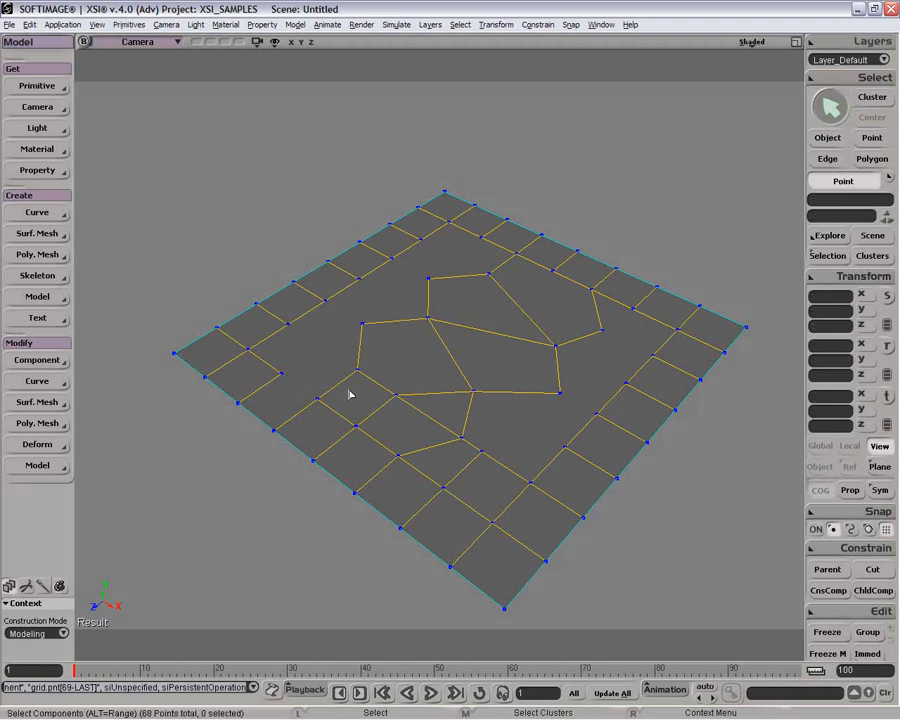
key(ctrl+z)
Step: Delete the single added vertex on the edge beside the small corner cell
click(337, 359)
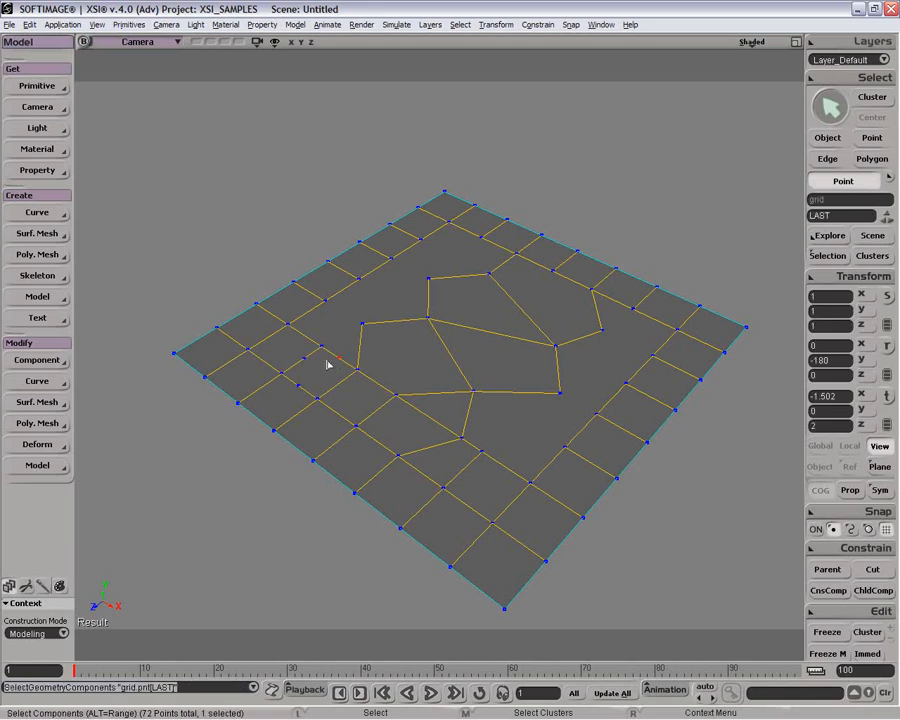
key(Delete)
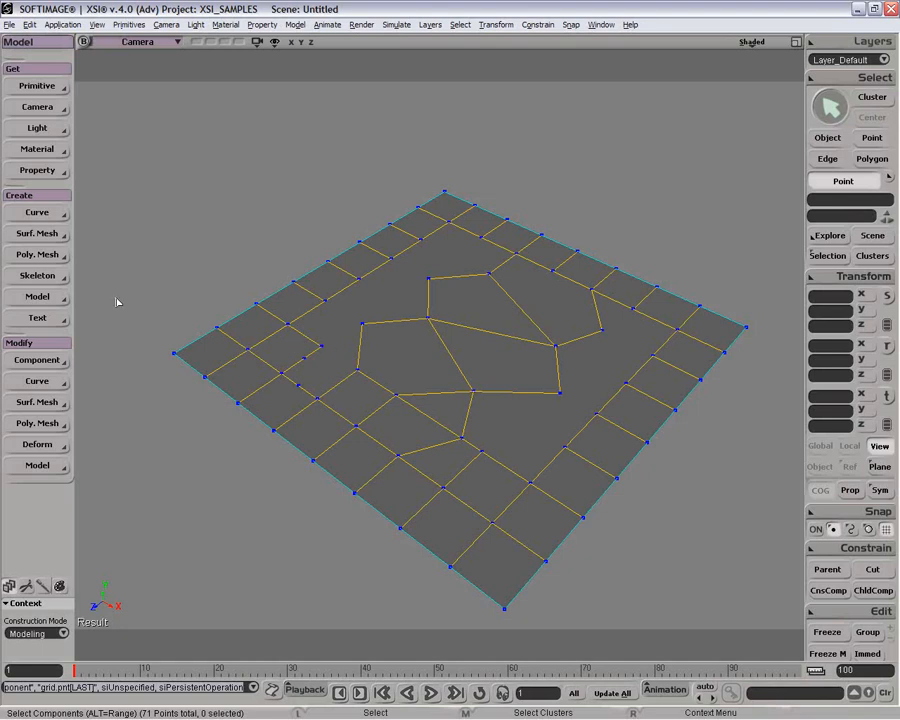
Step: Use the Add Edge Tool to draw a new edge from a grid vertex near the corner cell to a neighbouring edge
click(54, 431)
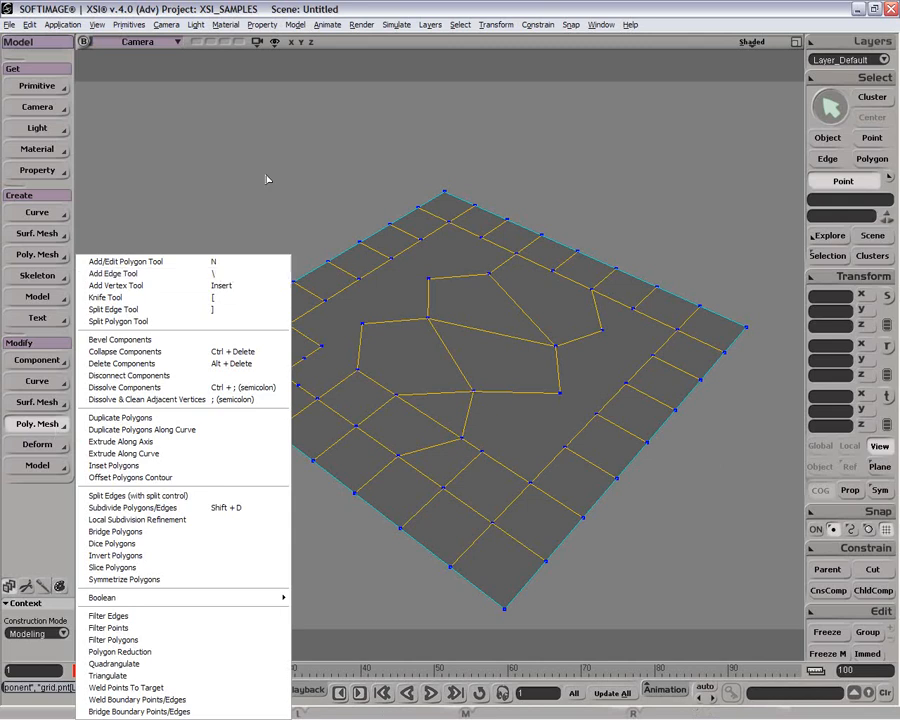
click(229, 274)
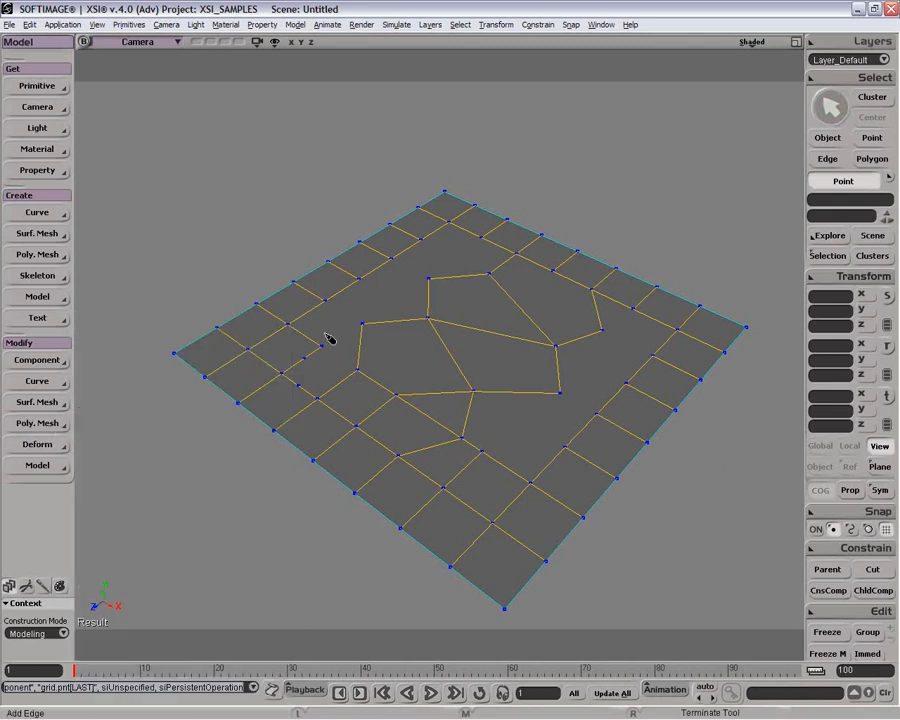
click(323, 347)
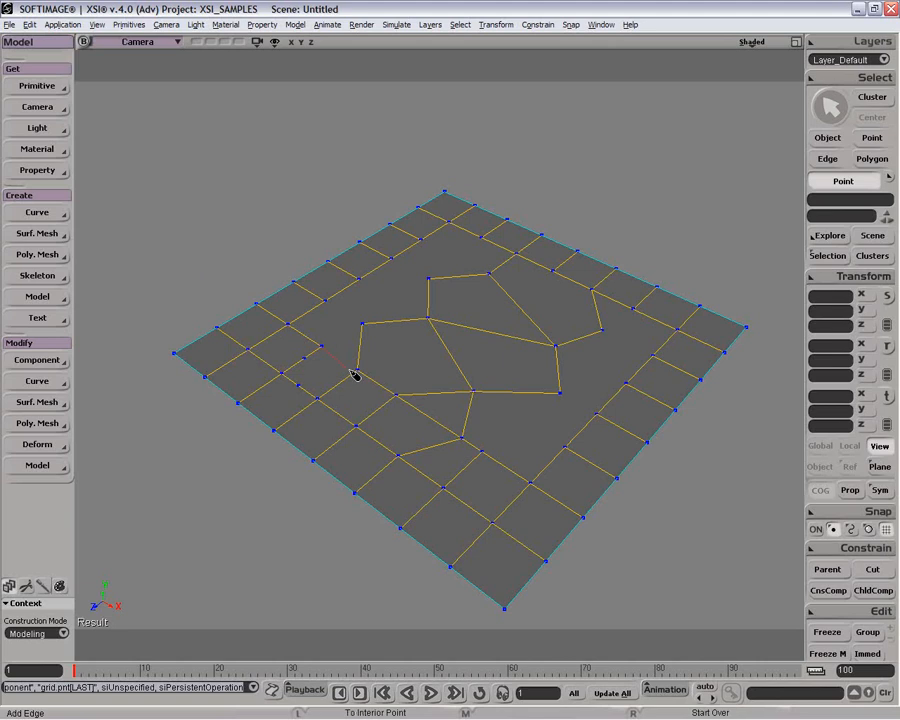
click(362, 375)
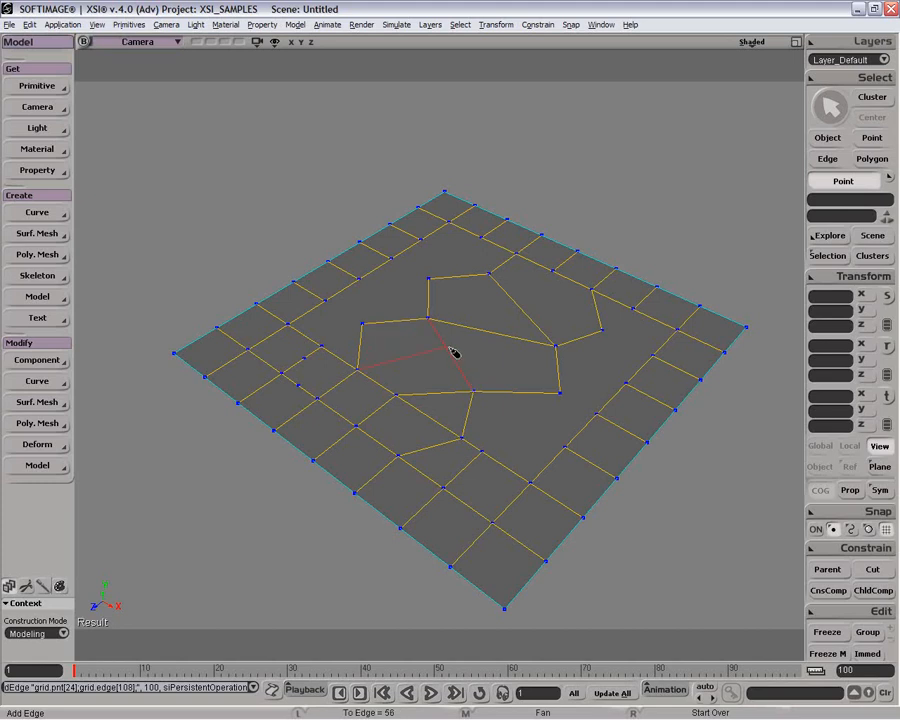
key(space)
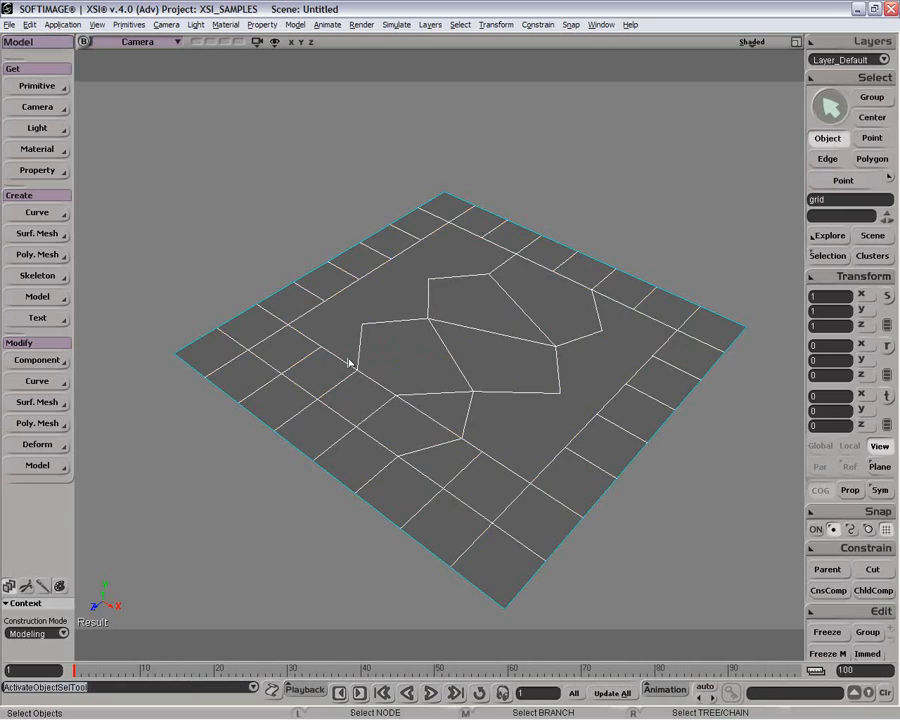
Step: Delete two of the added vertices near the small corner cell
key(t)
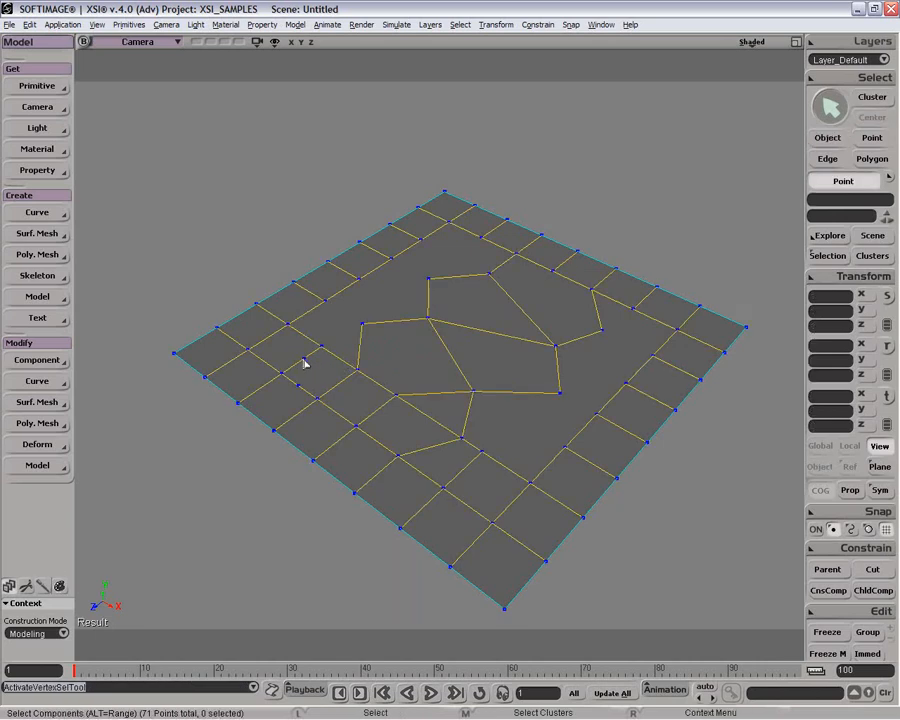
click(304, 361)
key(Delete)
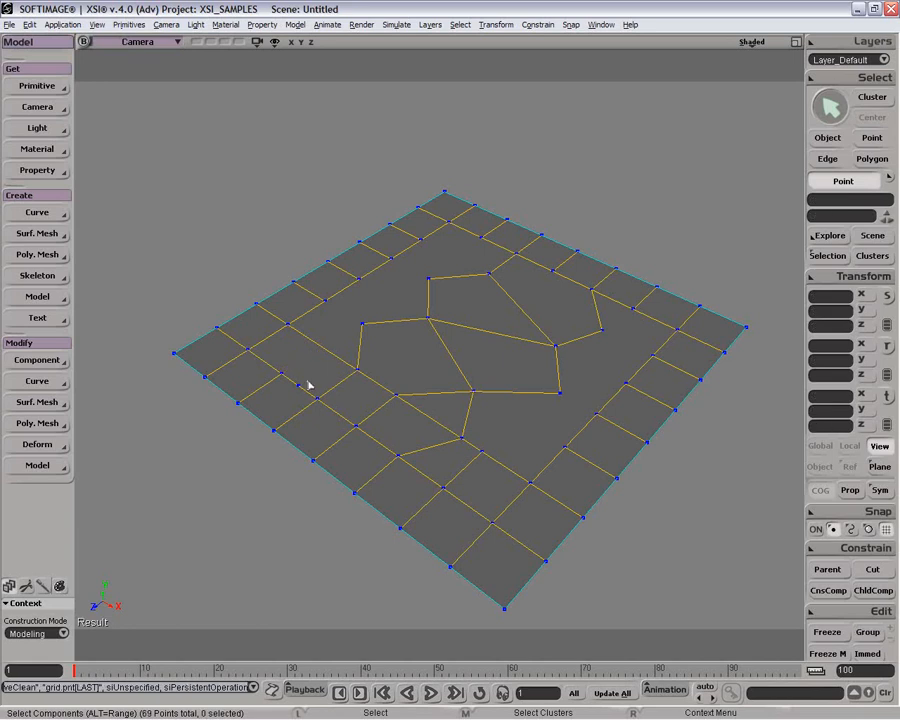
click(298, 387)
key(Delete)
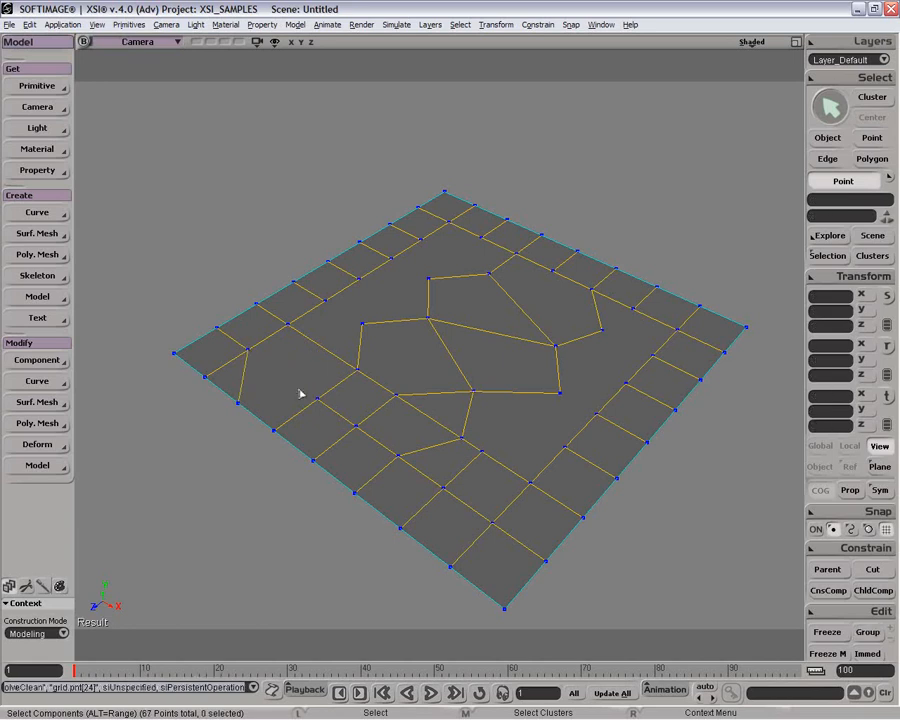
Step: Delete the short edge crossing the corner cell near the grid's left border
key(e)
click(237, 380)
click(246, 382)
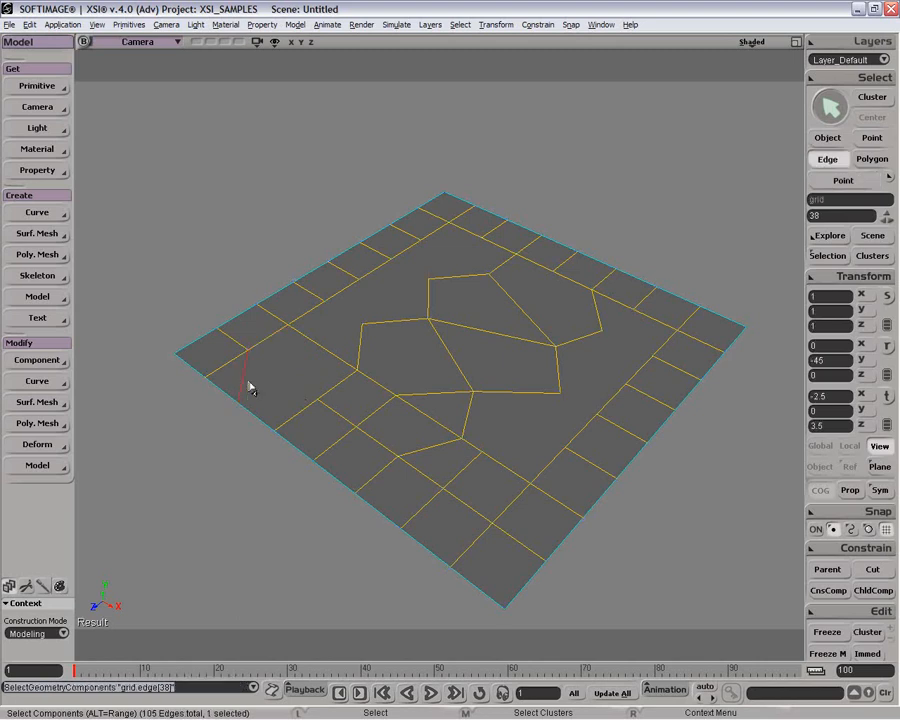
key(Delete)
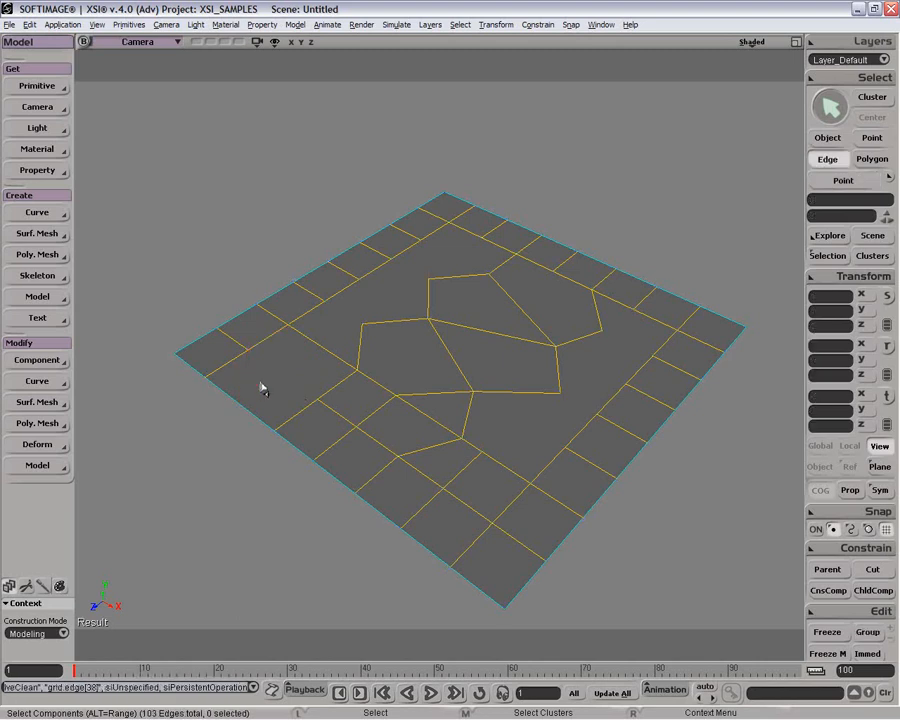
Step: Add an edge across the corner area between the left-border edge and the opposite edge with the Add Edge Tool
key(backslash)
click(248, 350)
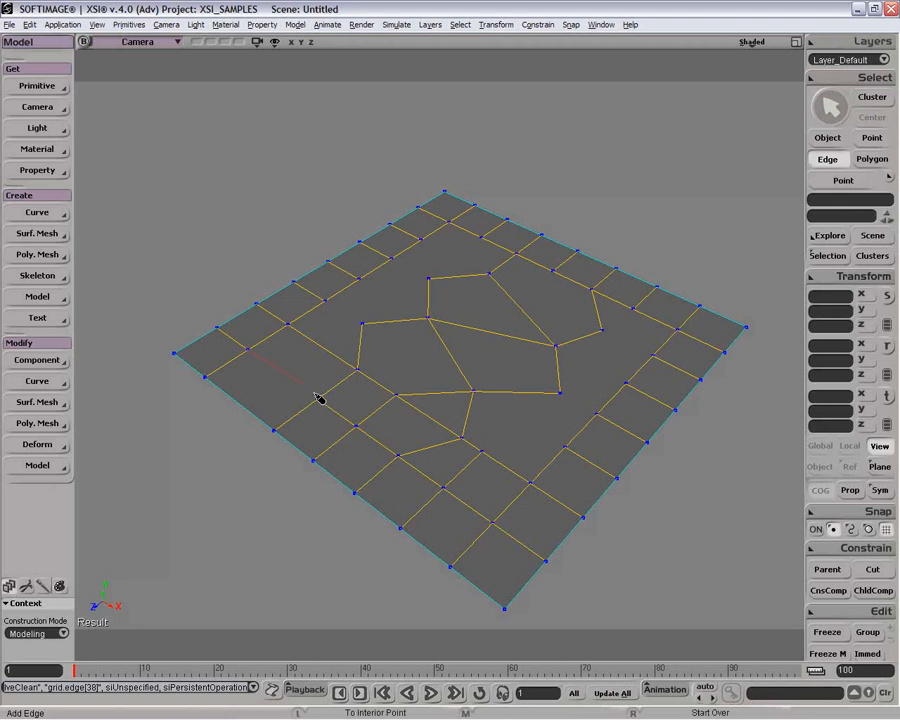
click(319, 400)
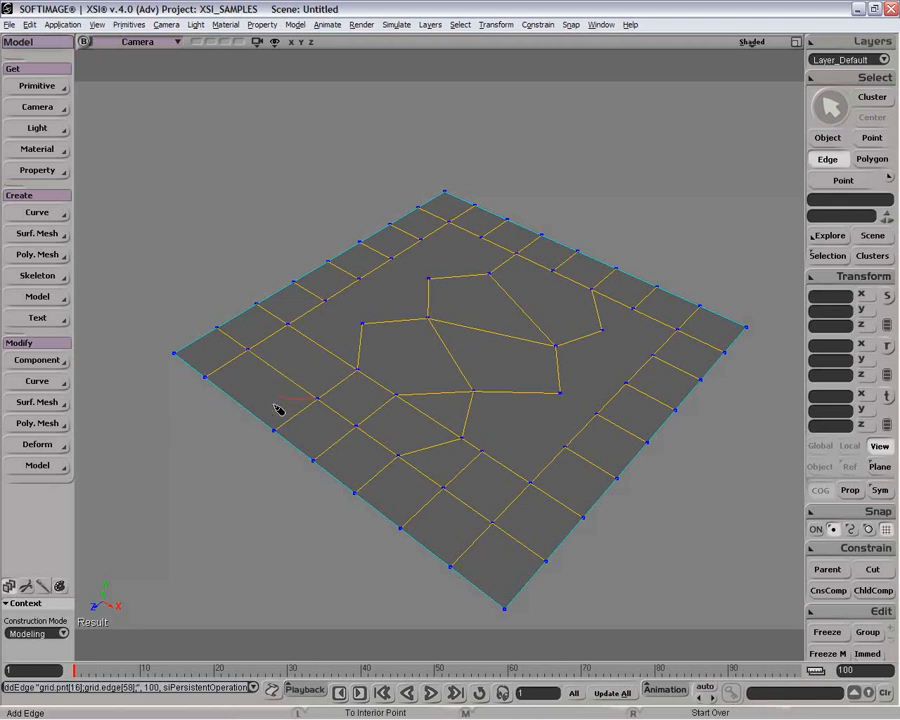
right_click(305, 372)
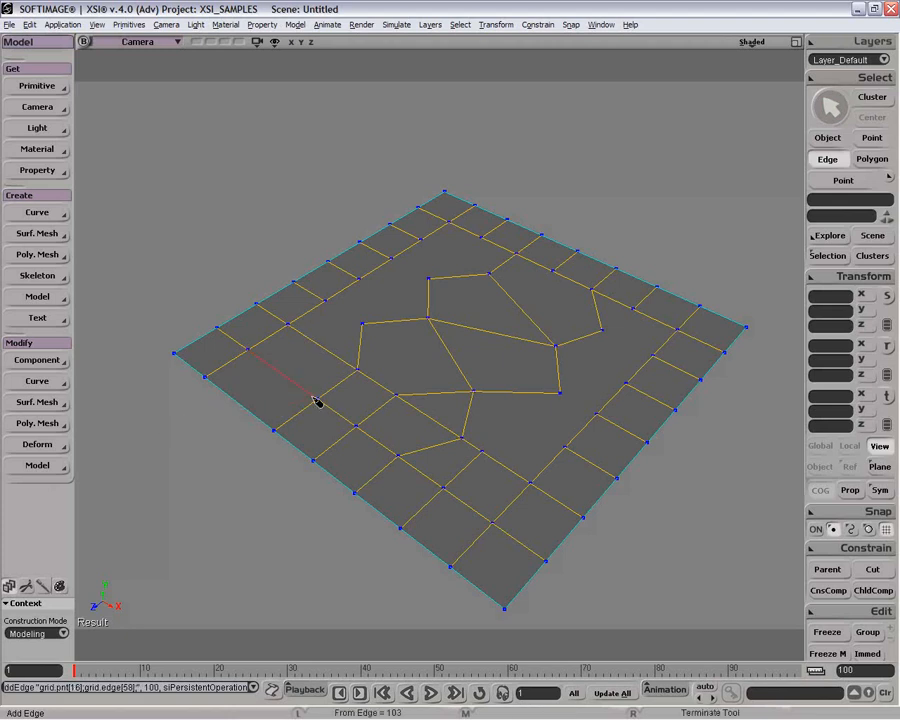
Step: Select the three edges along the corner strip and split them with split control at a ratio of 50
key(i)
drag(333, 343, 222, 410)
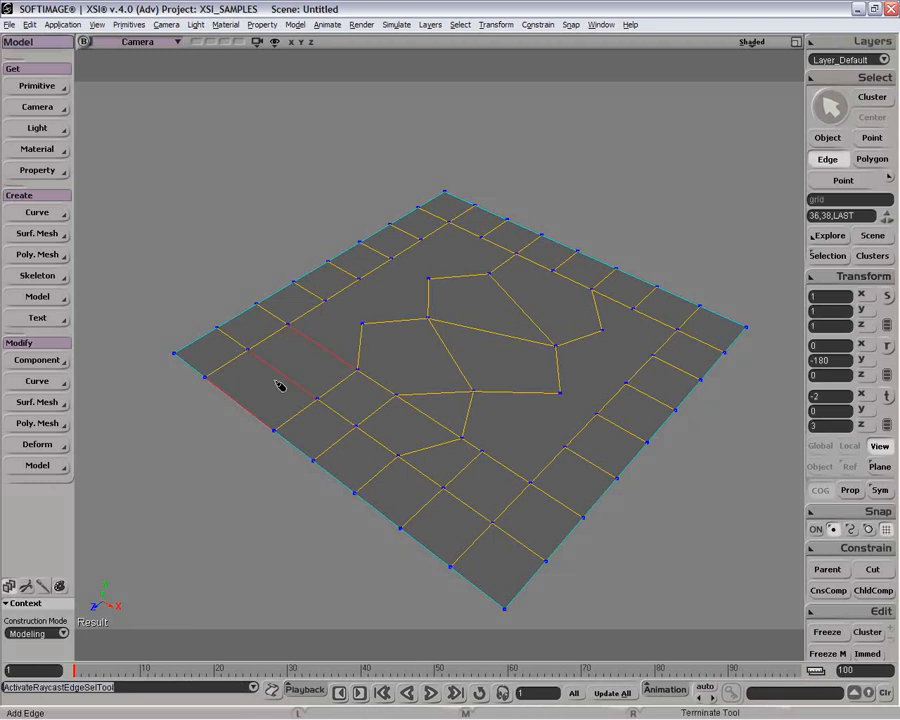
right_click(324, 352)
right_click(324, 352)
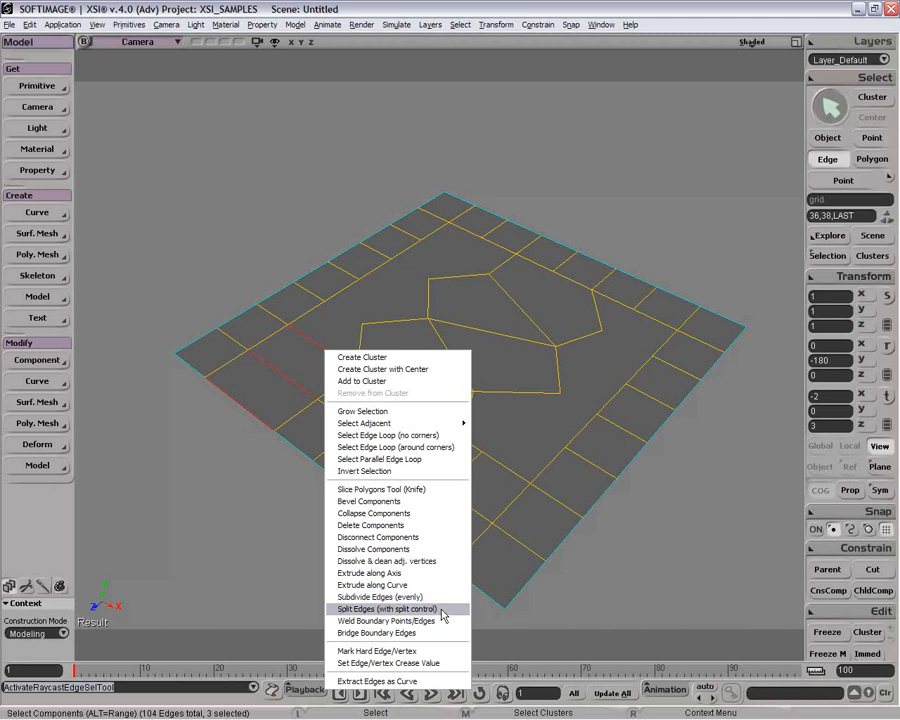
click(443, 612)
drag(603, 130, 641, 130)
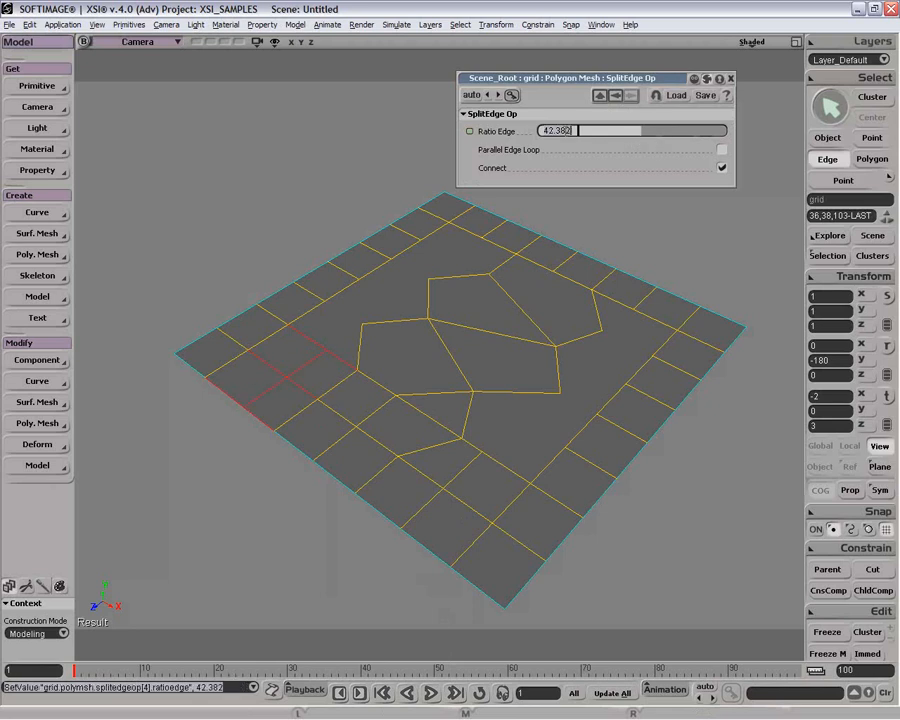
text(50)
key(Return)
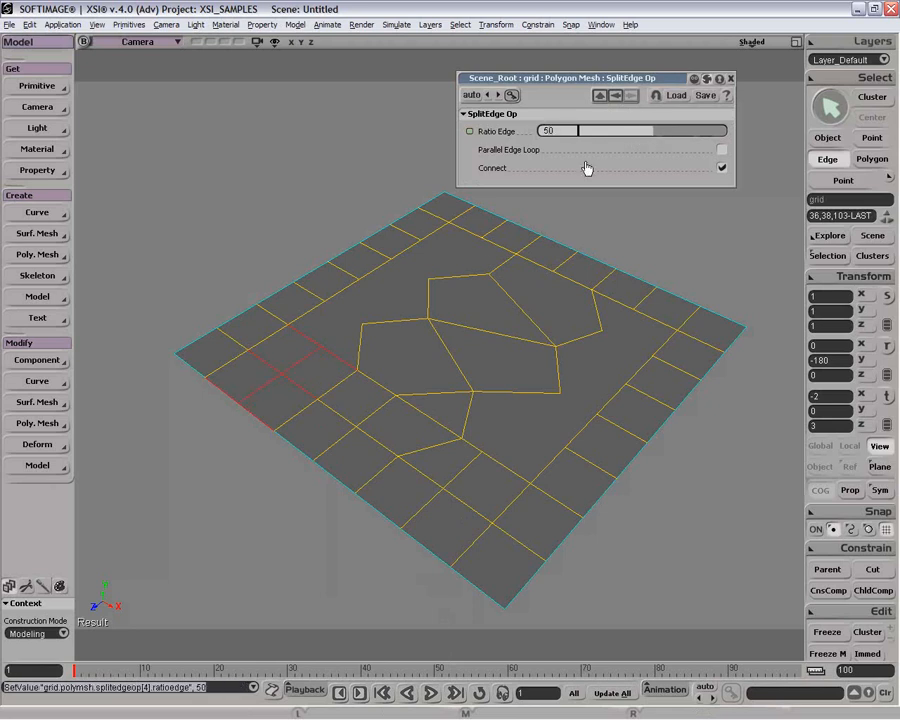
Step: Try the split's Parallel Edge Loop and Connect options, switching each back to its original setting
click(721, 149)
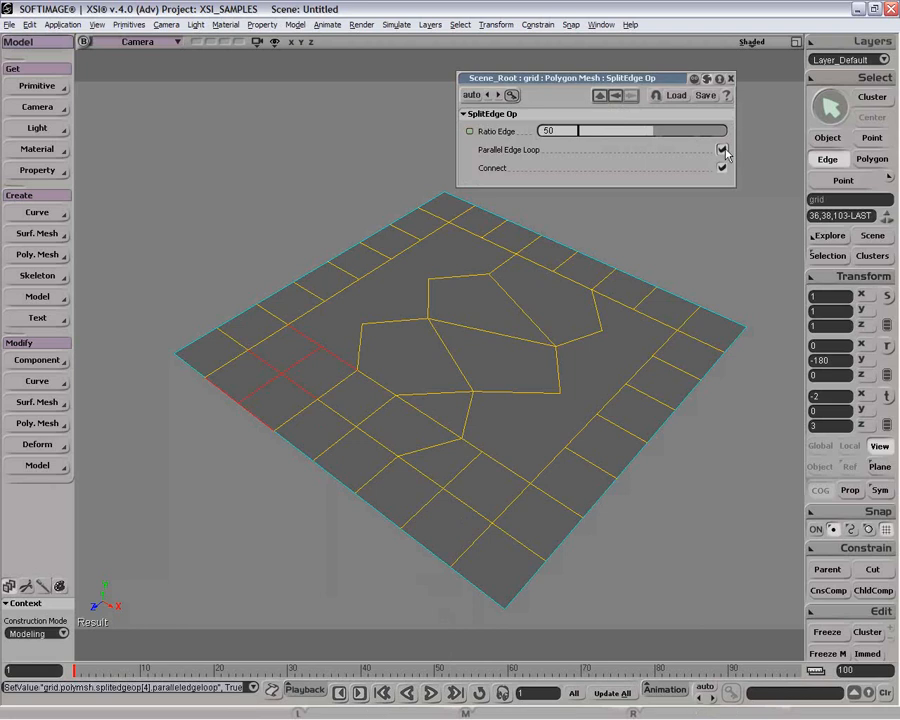
click(722, 150)
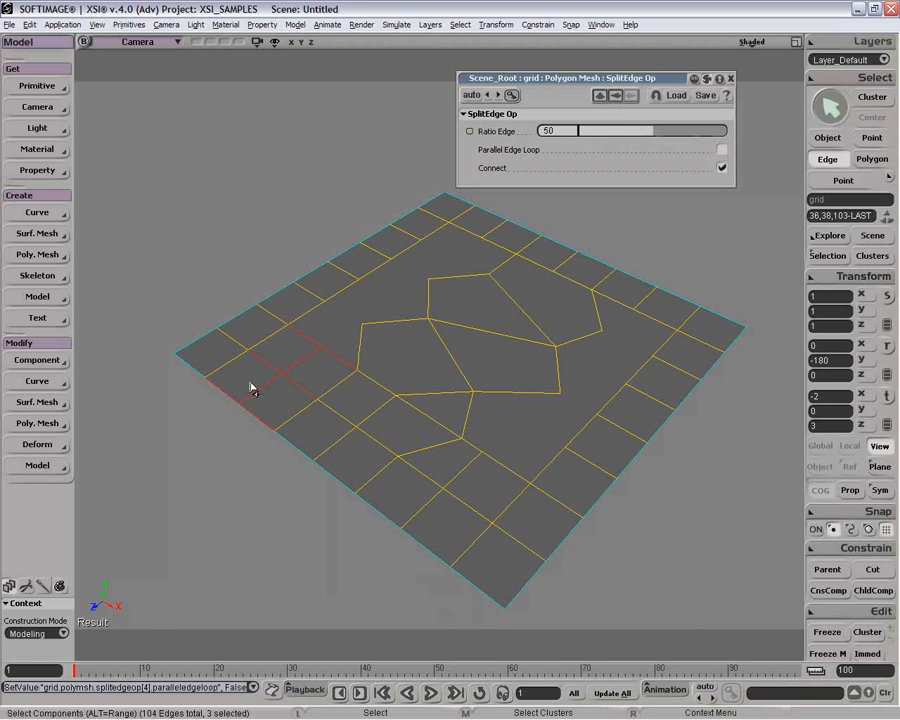
click(722, 168)
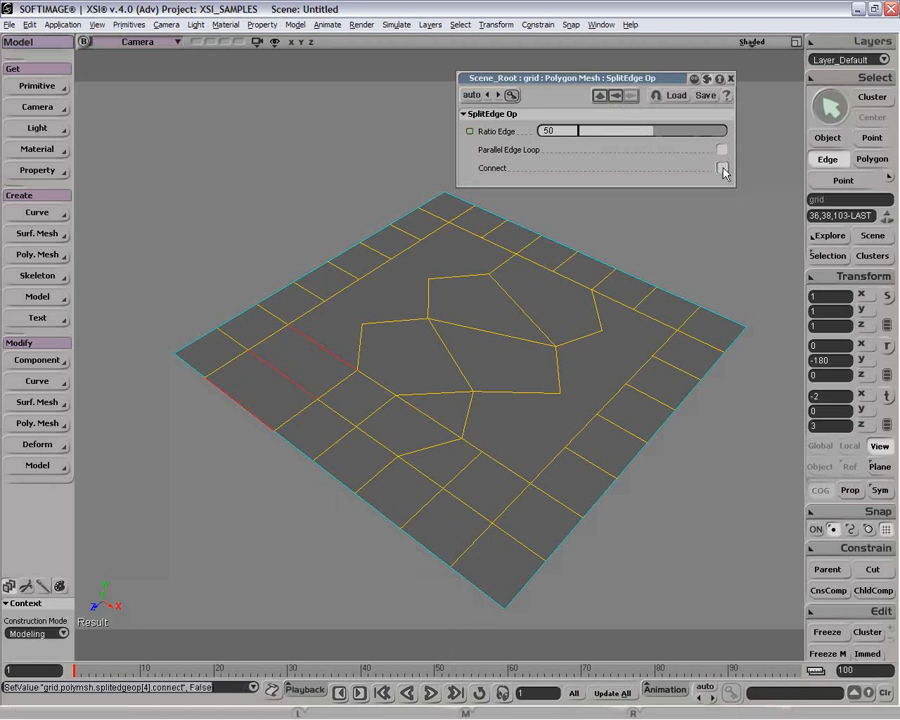
key(t)
click(723, 169)
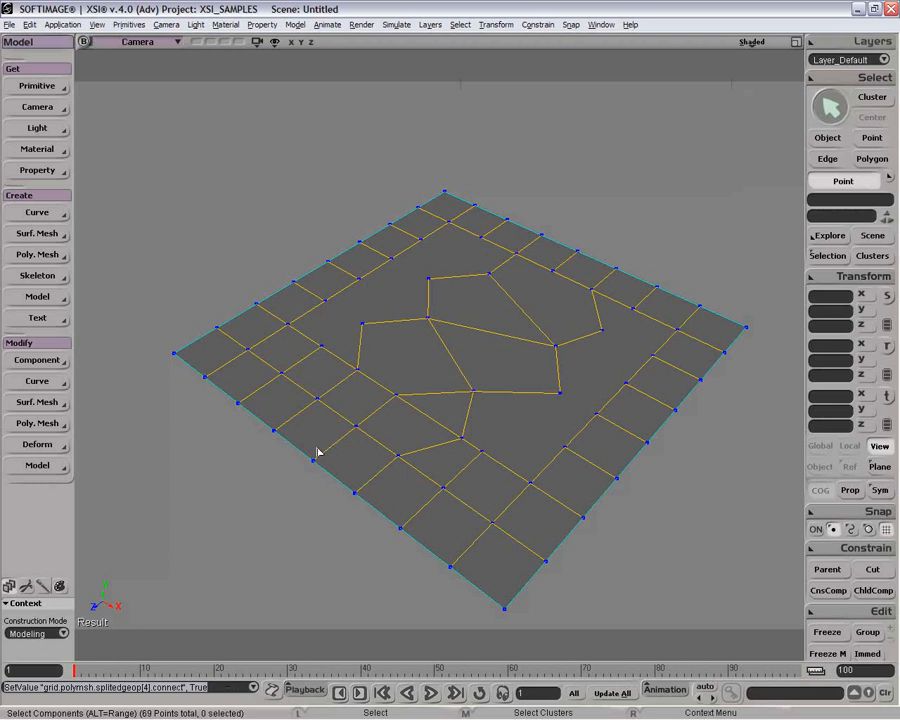
Step: Subdivide two adjacent strip edges evenly into 3 subdivisions with Parallel Edge Loop enabled, then close the property editor
key(e)
click(302, 413)
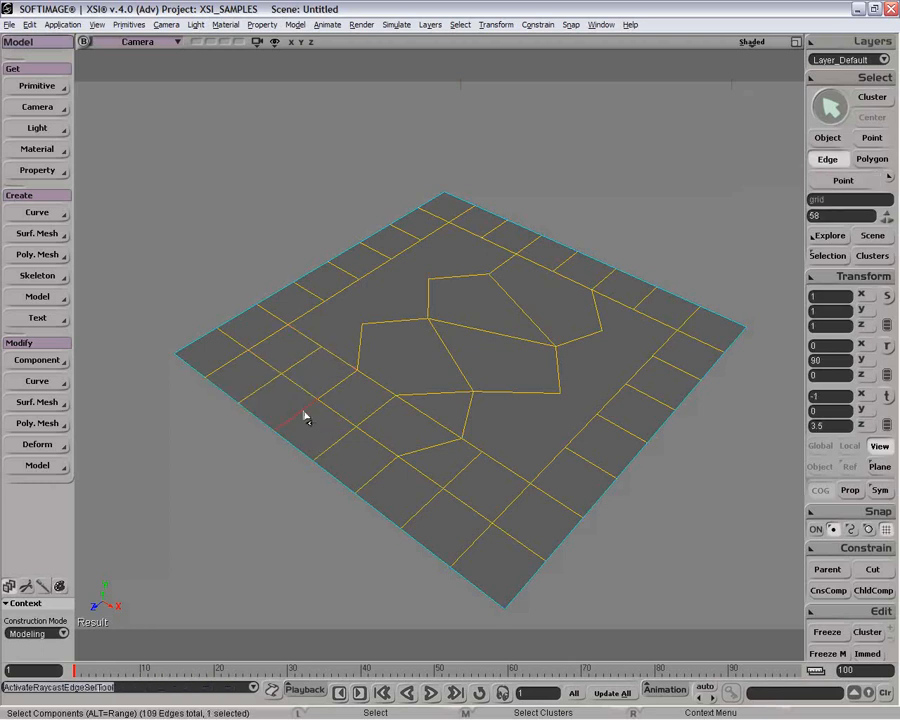
shift+click(335, 447)
right_click(337, 446)
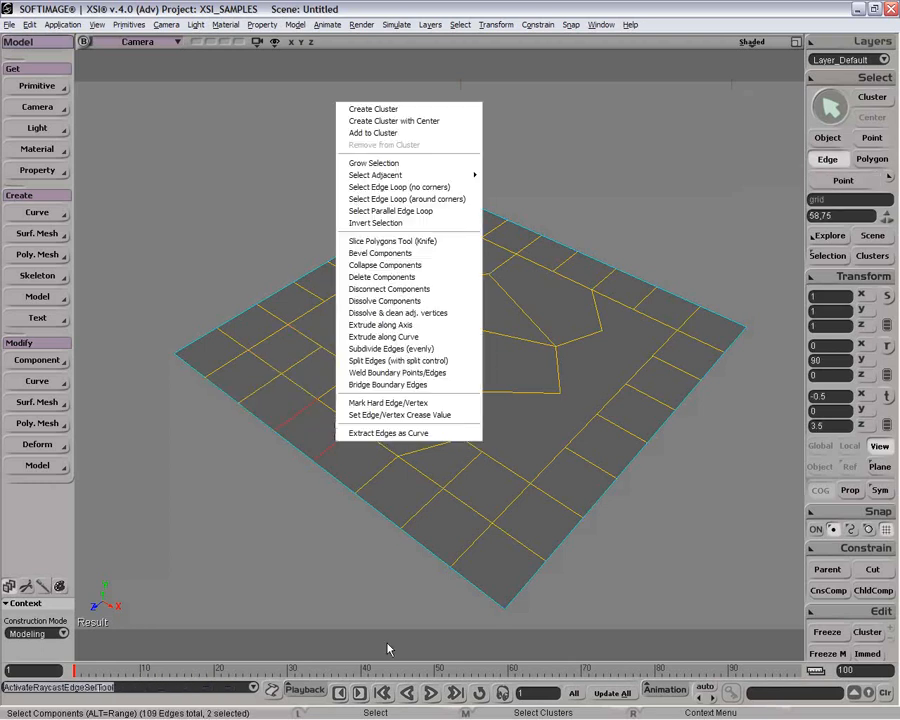
click(449, 350)
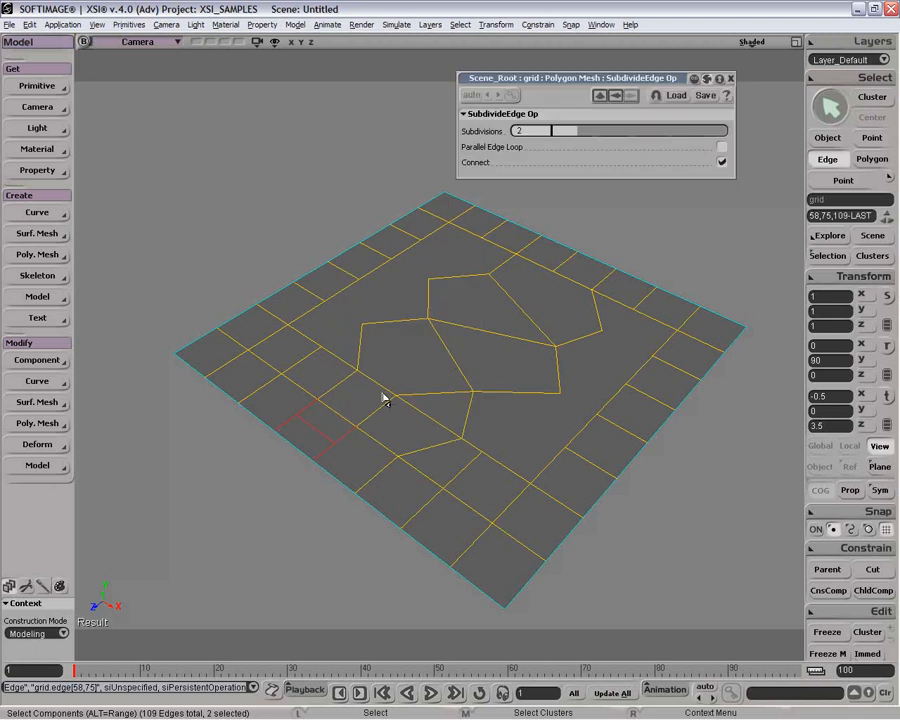
drag(583, 133, 601, 132)
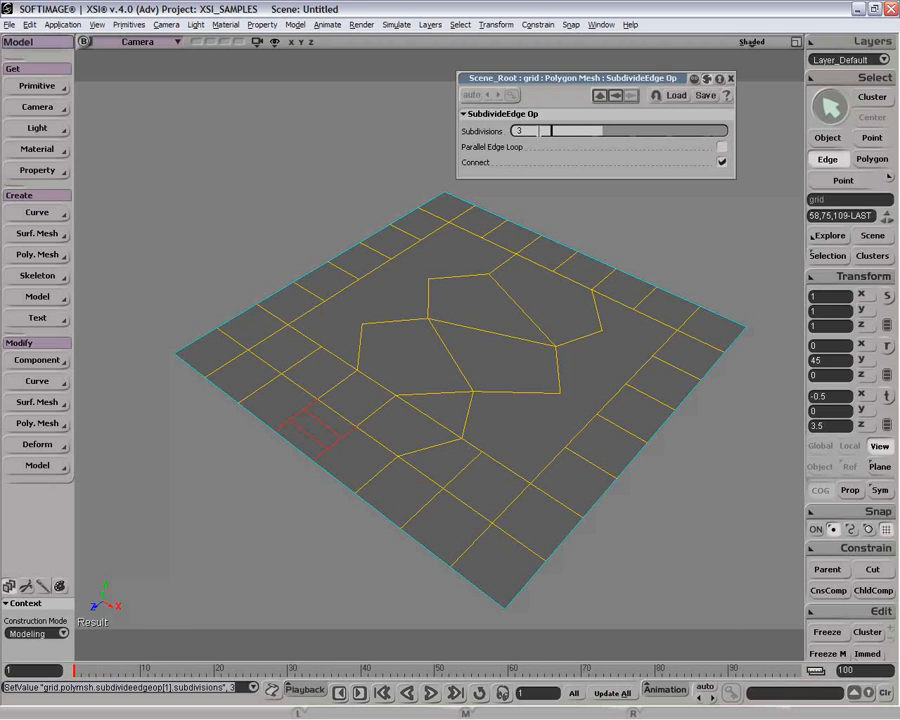
click(721, 160)
click(722, 149)
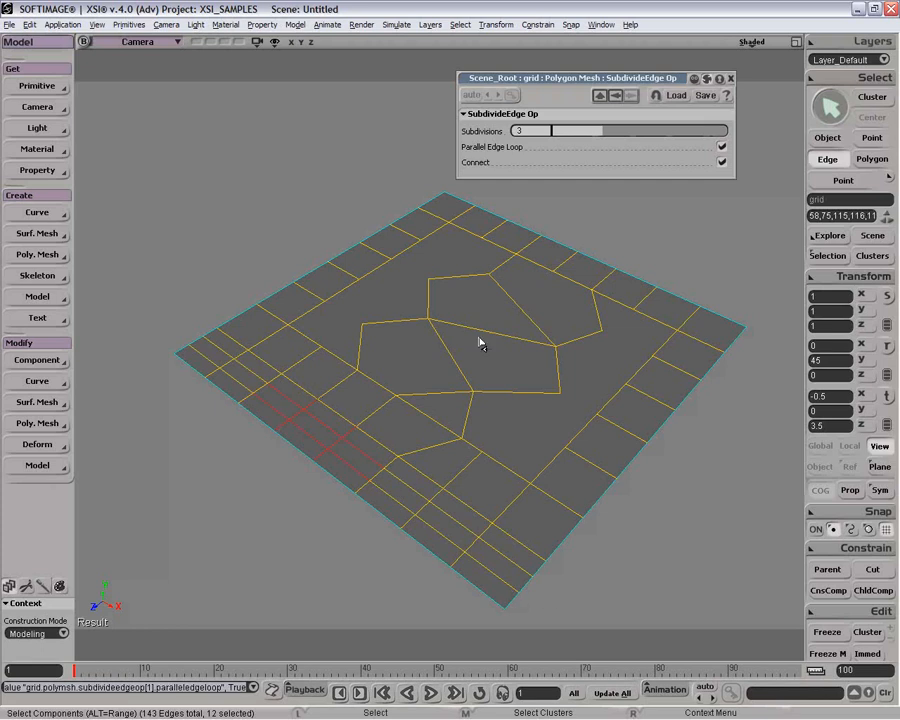
click(731, 79)
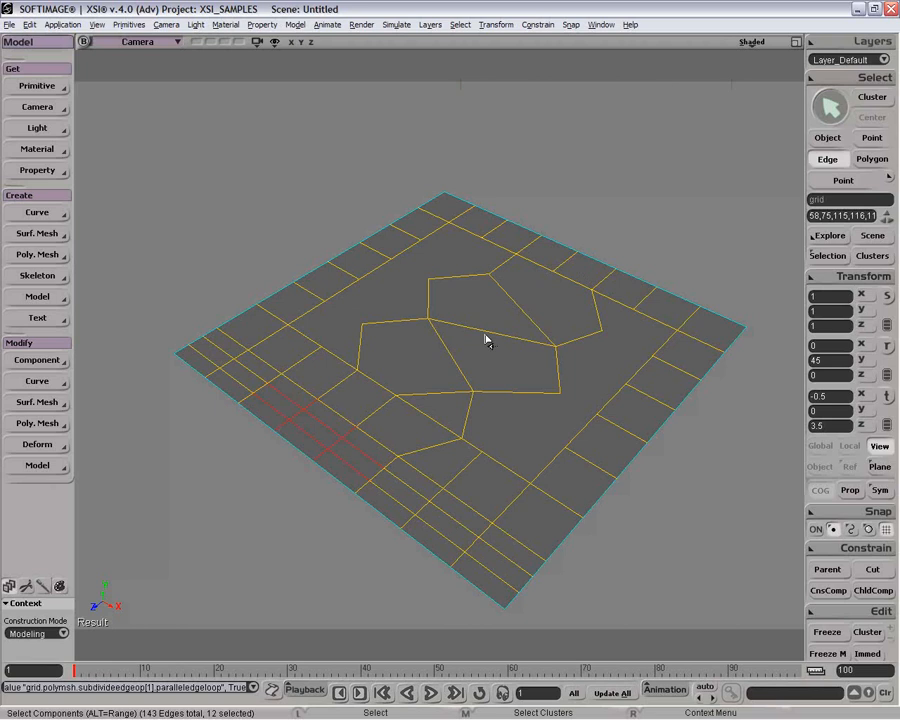
Step: Duplicate a single edge in the subdivided strip and move the copy up about 1.14 units in Y
key(space)
key(e)
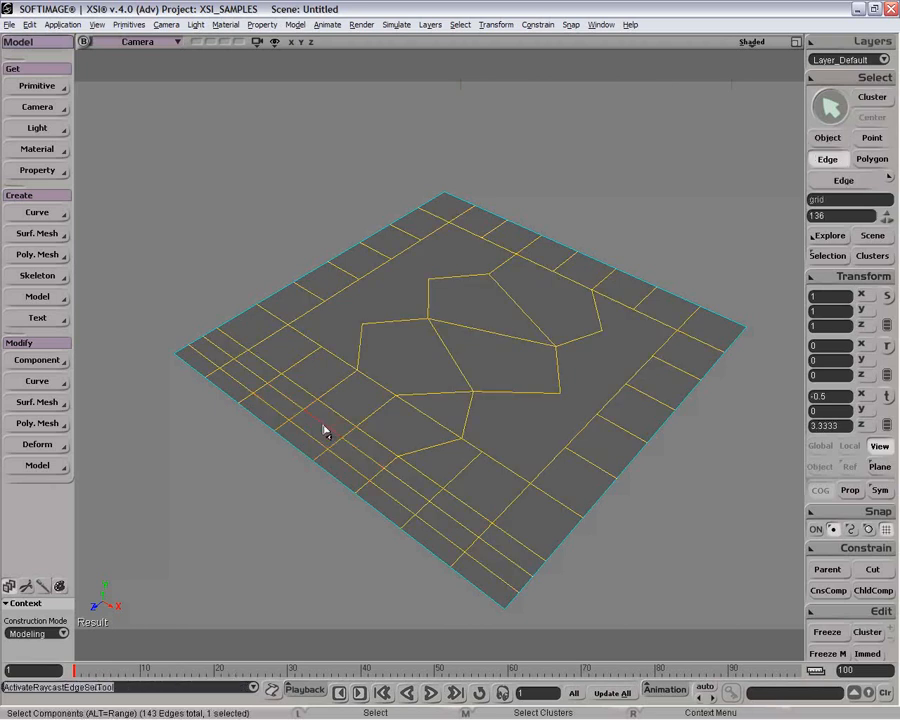
key(ctrl+d)
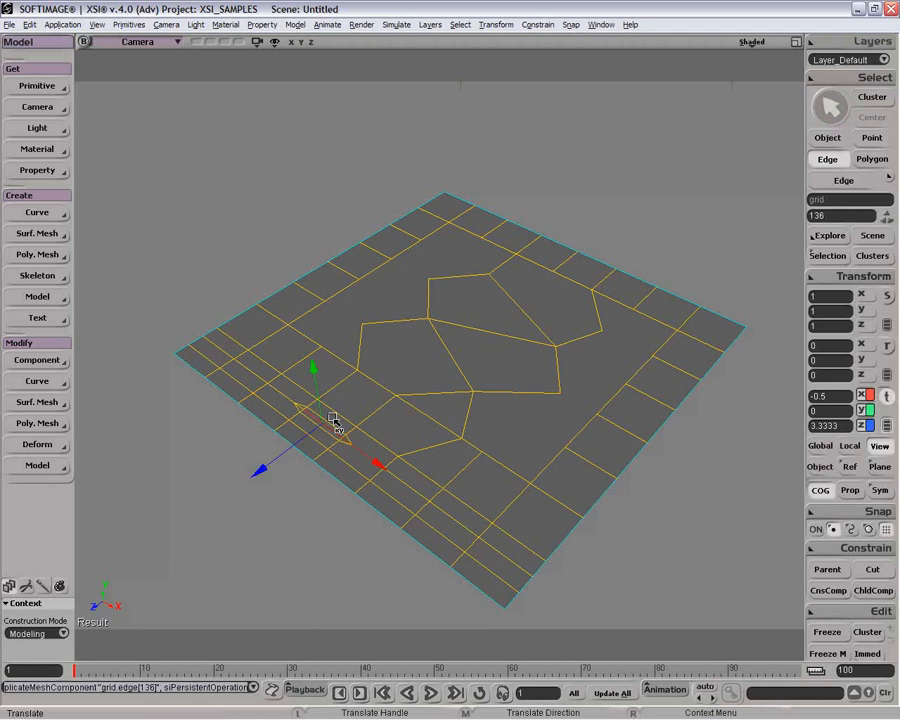
drag(322, 406, 318, 368)
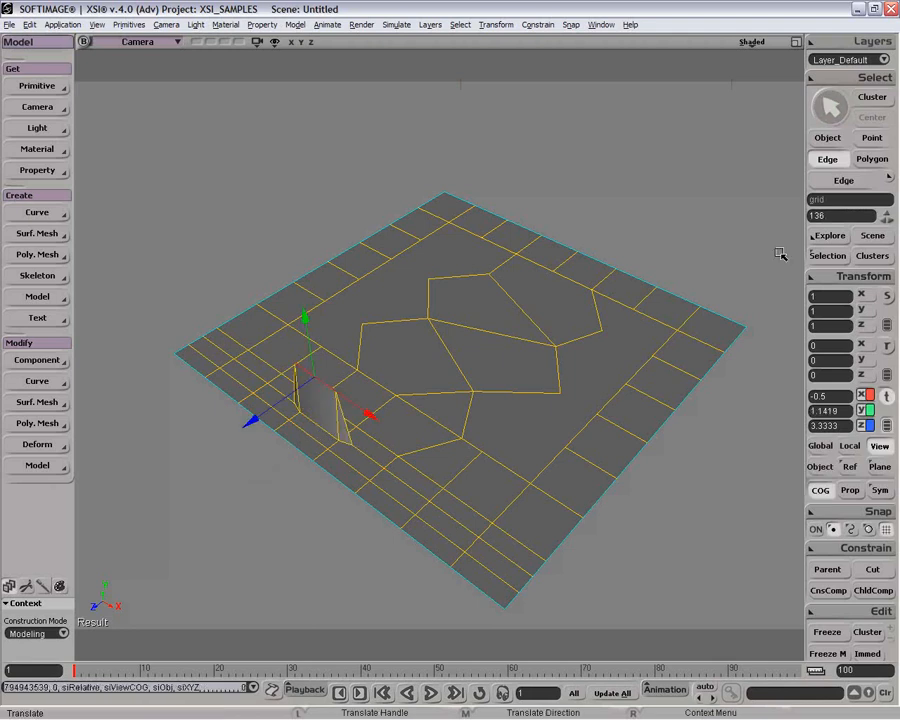
Step: Inspect the grid's operator stack, then undo the edge duplication and its move
click(822, 255)
click(673, 321)
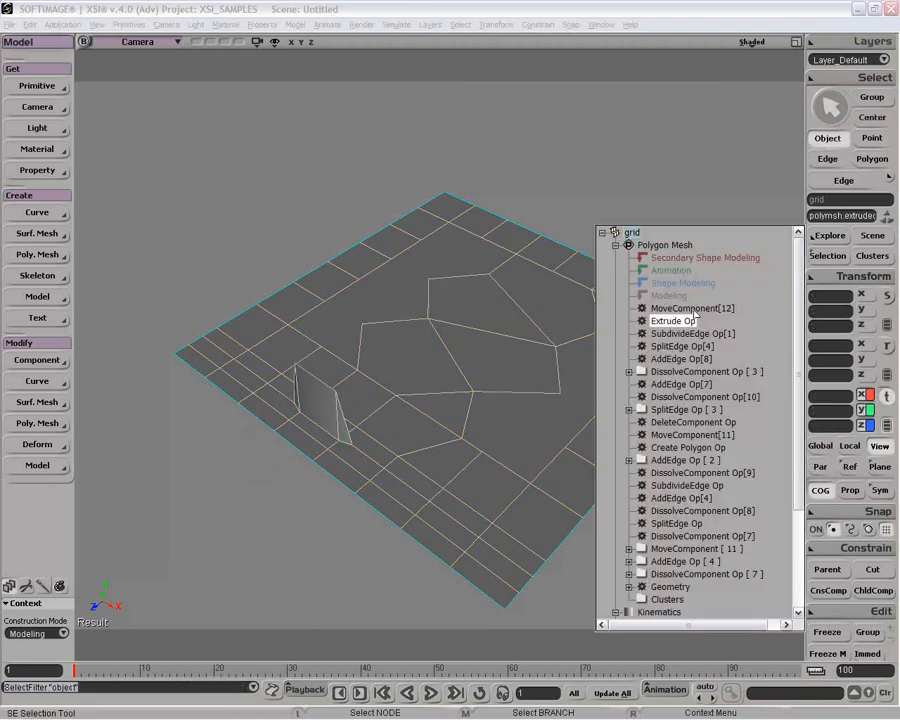
click(693, 308)
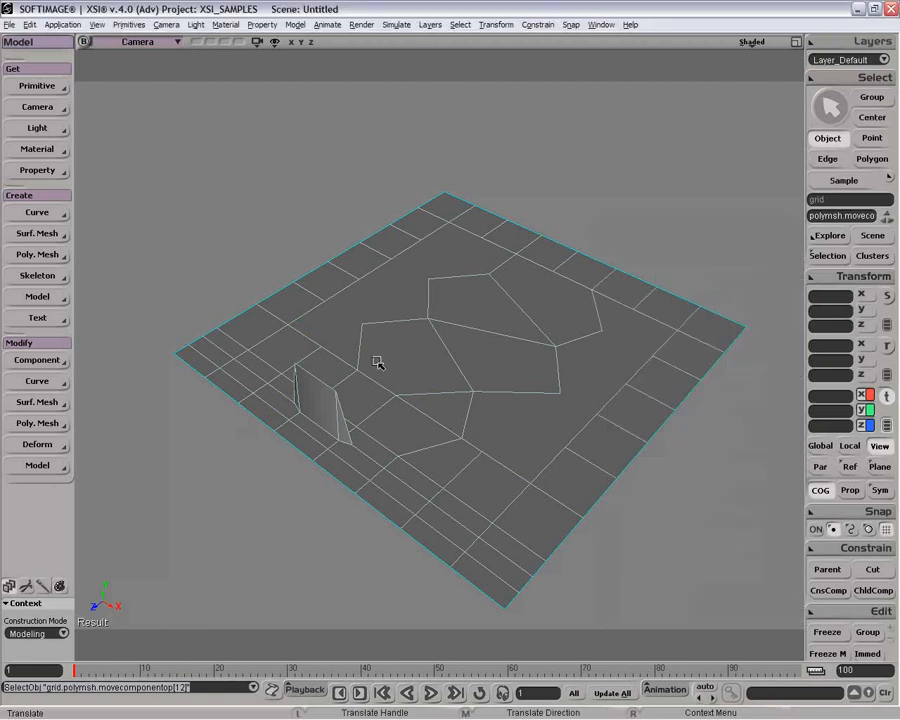
click(327, 410)
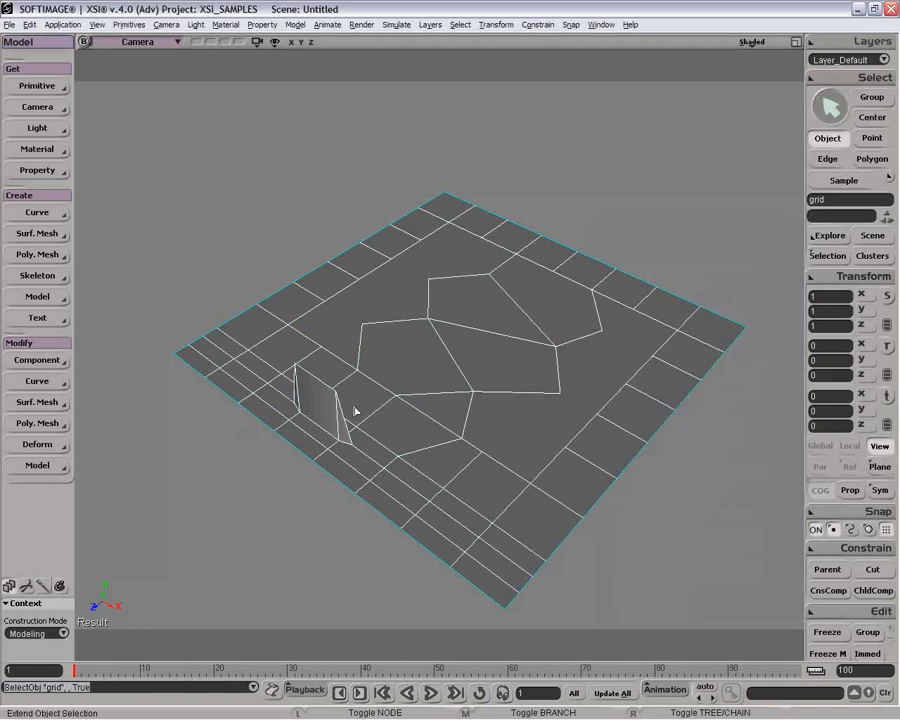
key(ctrl+z)
key(ctrl+z)
key(ctrl+z)
key(ctrl+z)
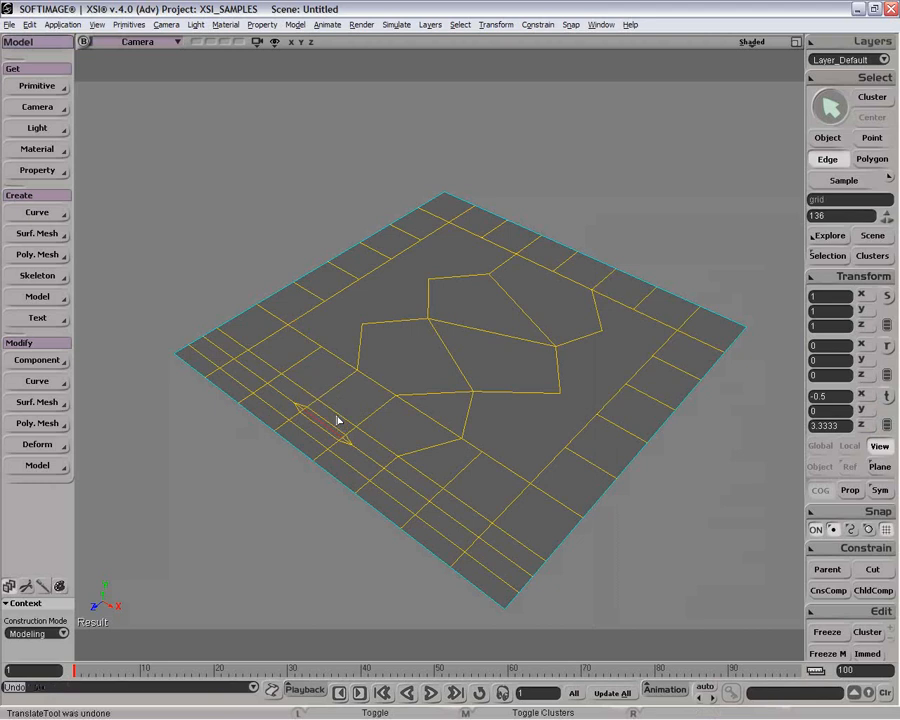
Step: Freeze the grid's modeling history
key(space)
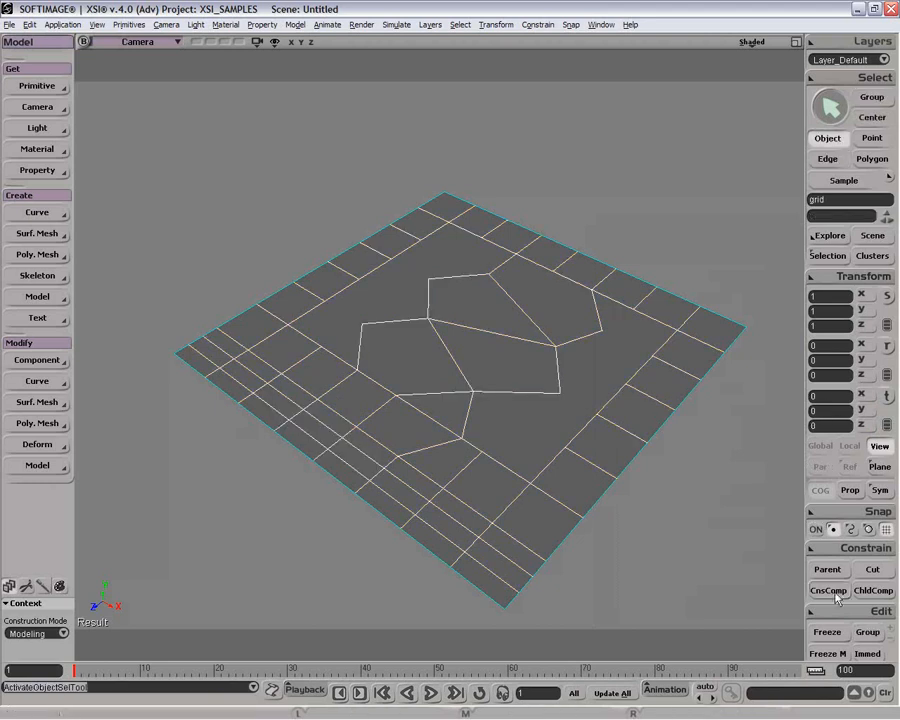
click(828, 653)
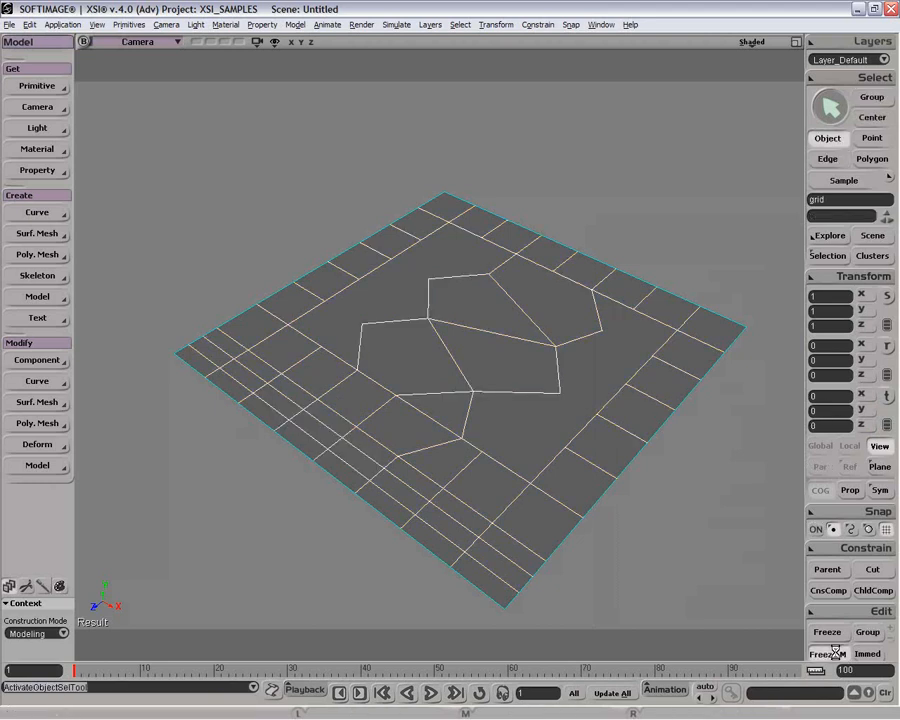
Step: Extrude a single strip edge along its axis, check the operator stack, then undo the extrusion
key(e)
click(338, 440)
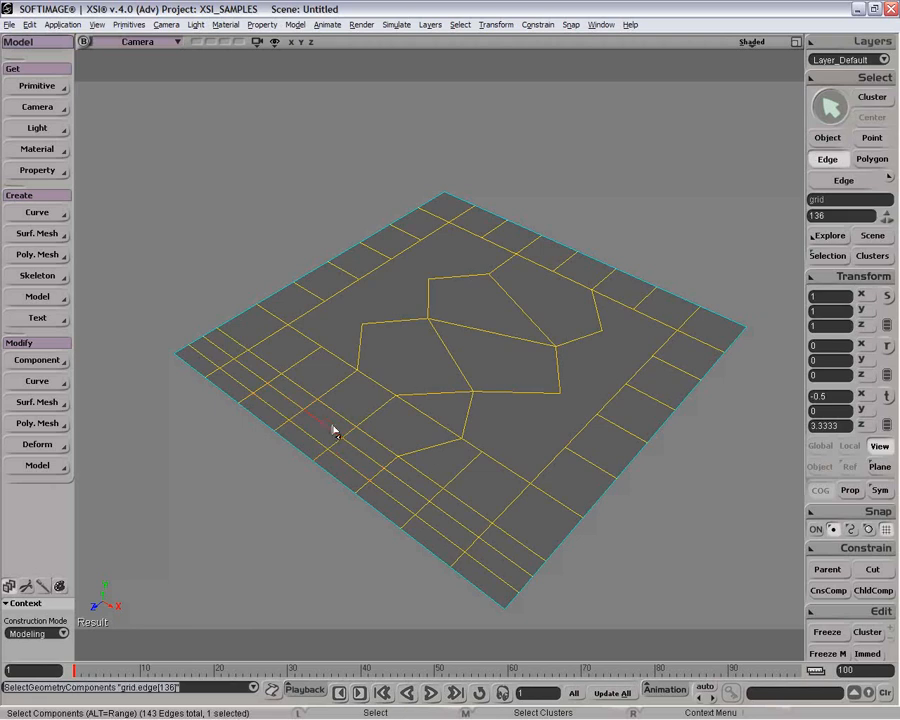
right_click(325, 428)
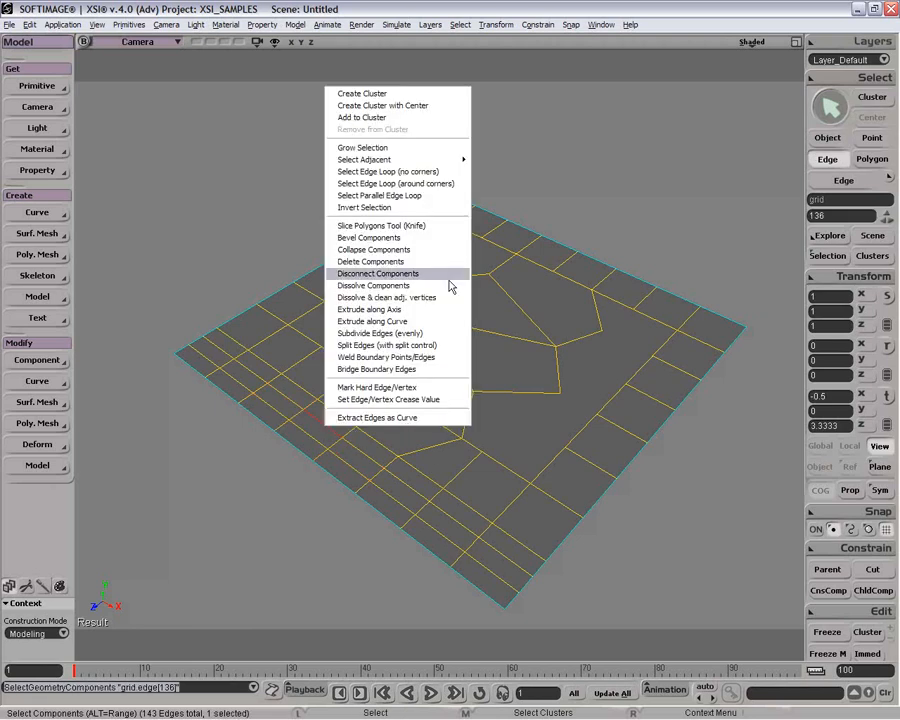
click(448, 312)
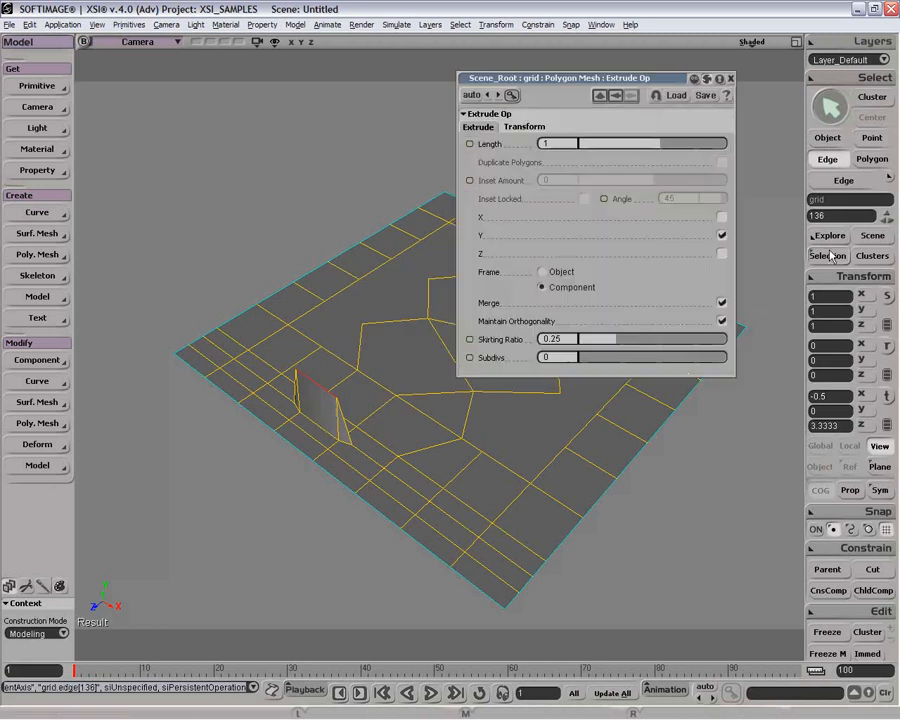
click(830, 255)
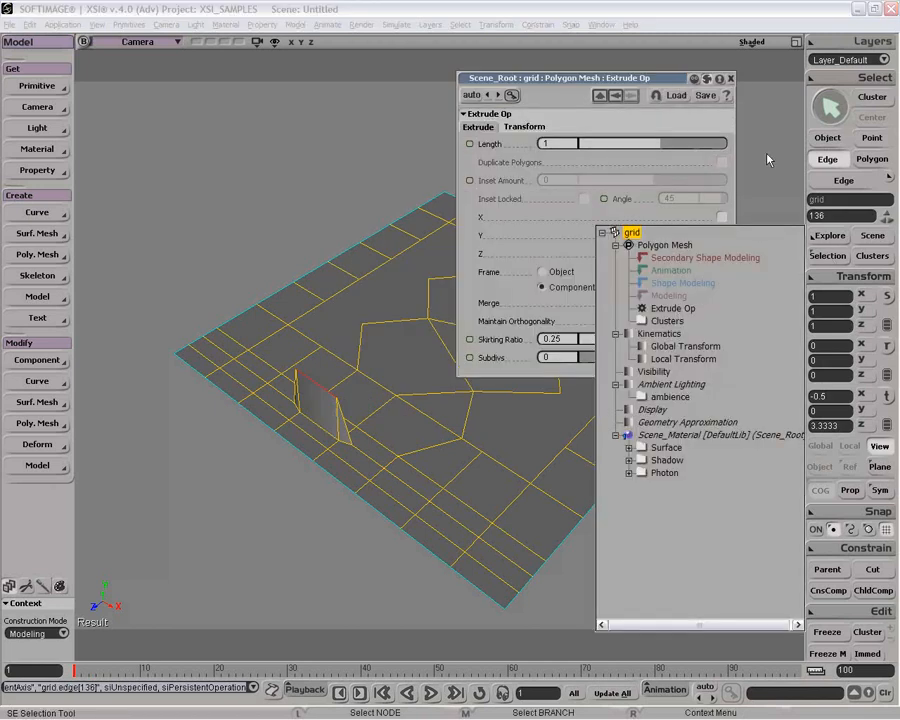
click(731, 79)
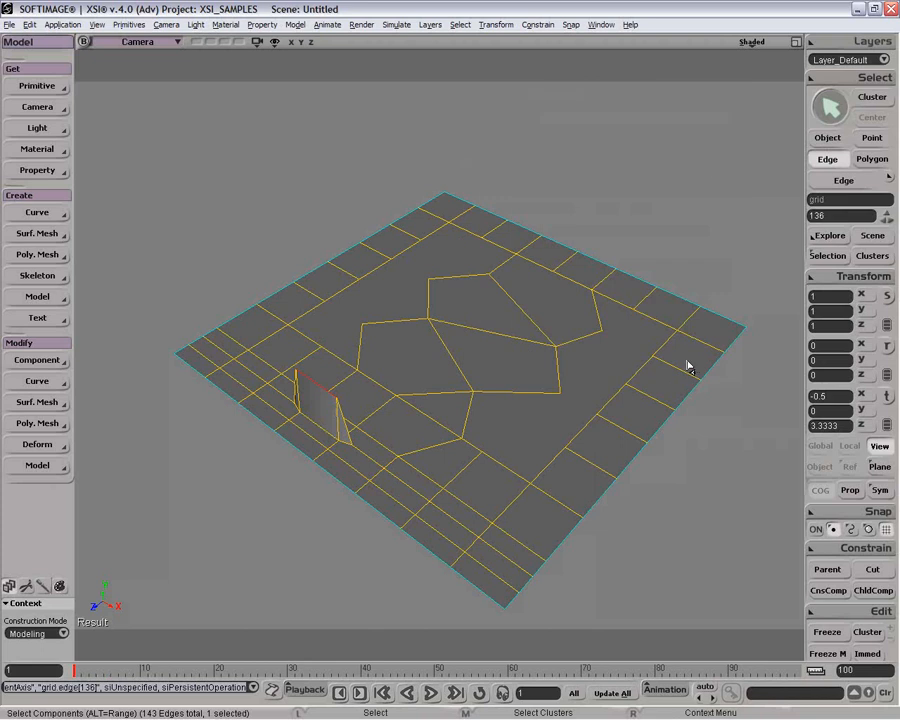
key(o)
drag(684, 373, 436, 432)
key(o)
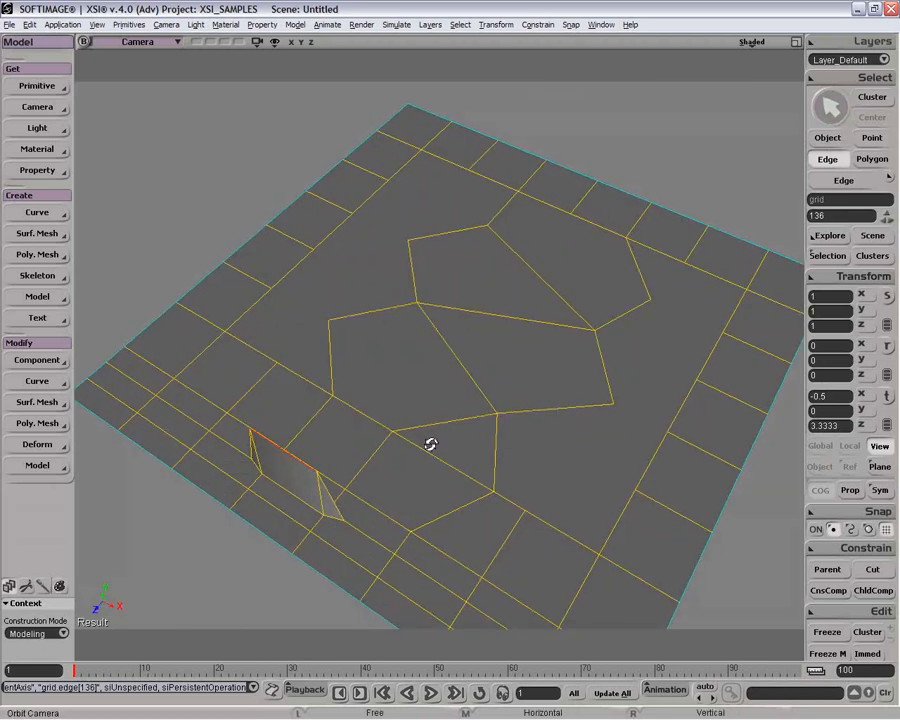
key(ctrl+z)
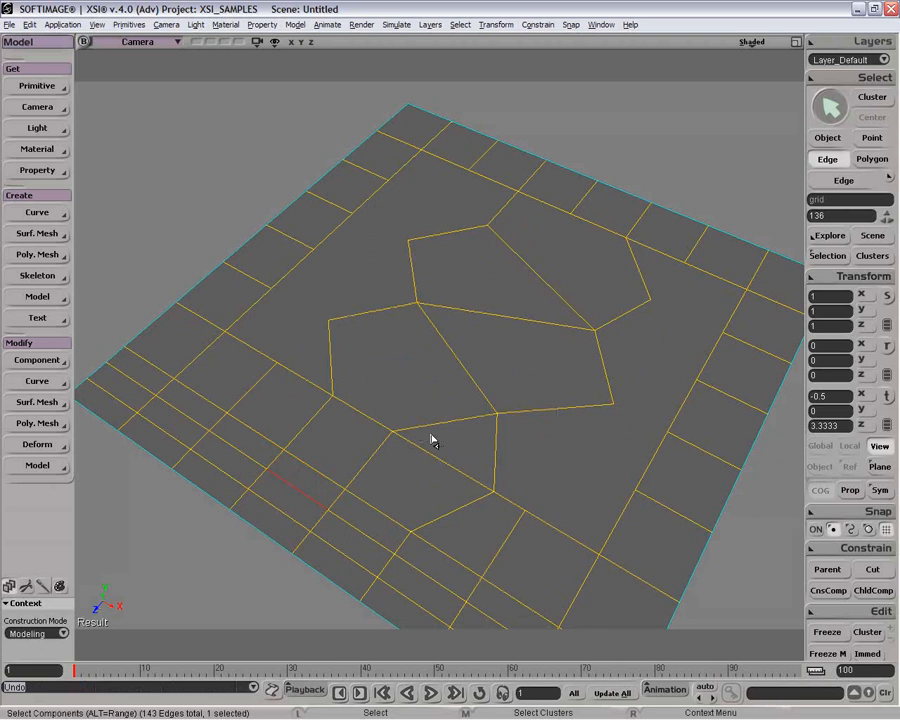
Step: Delete a block of five polygons along the grid's left border, cutting a notch into the strip
key(space)
scroll(432, 438, down, 3)
drag(404, 396, 378, 398)
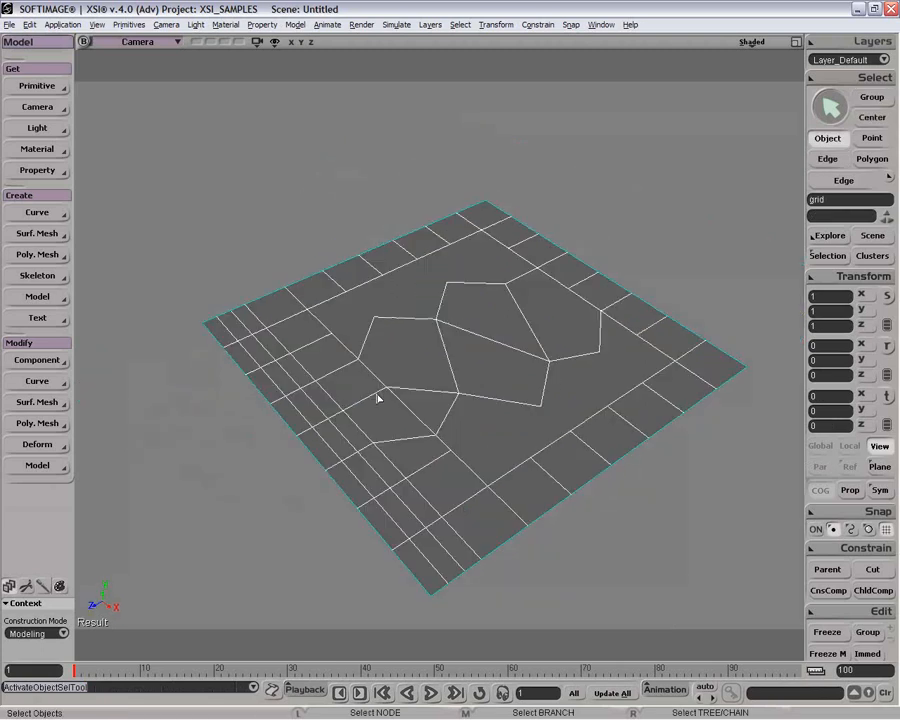
key(u)
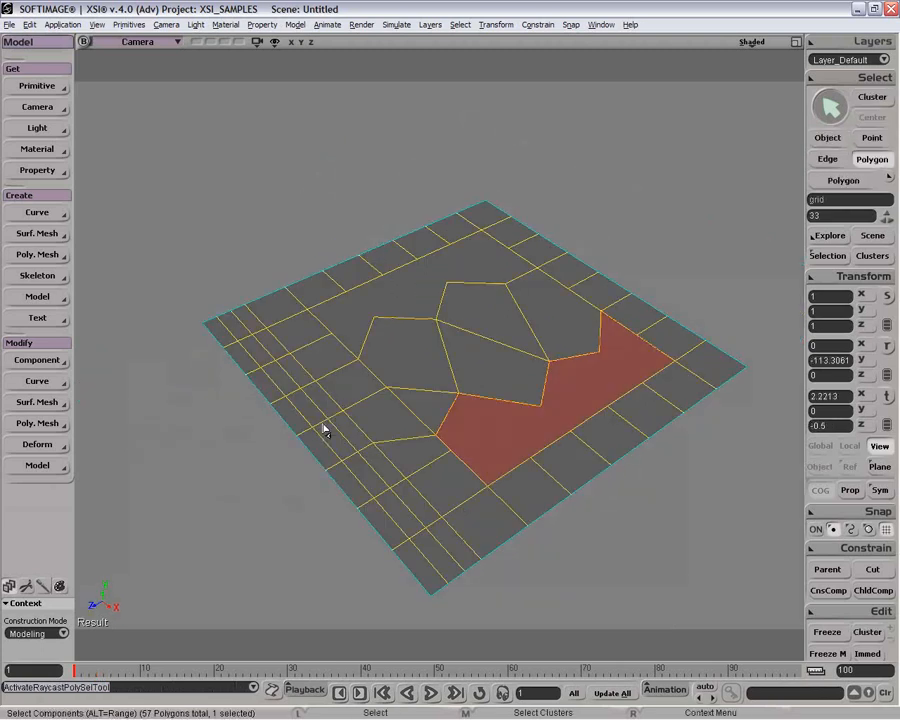
click(315, 412)
right_click(313, 416)
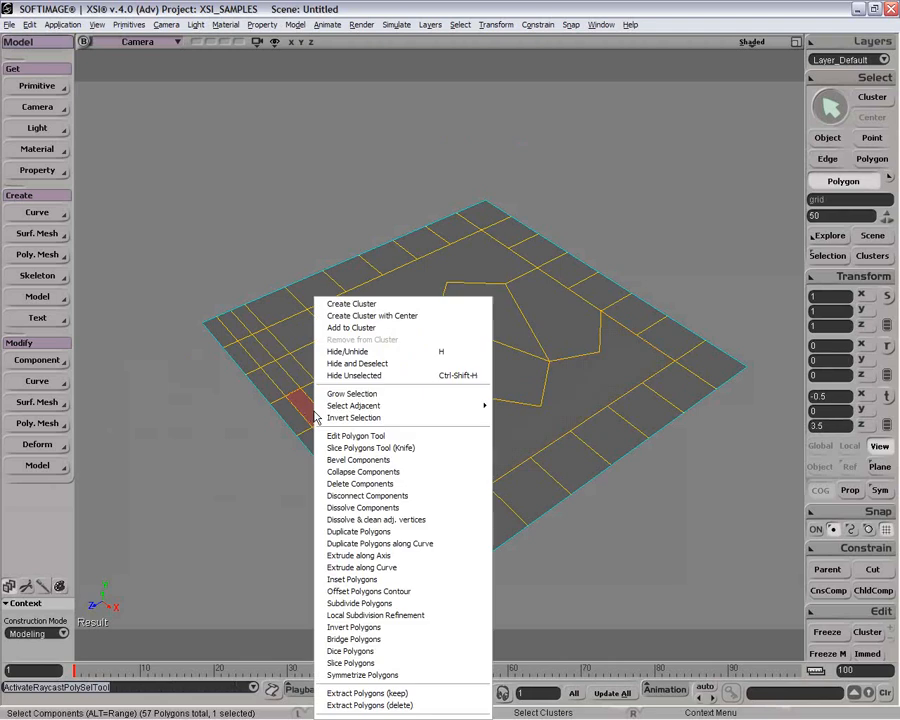
click(254, 457)
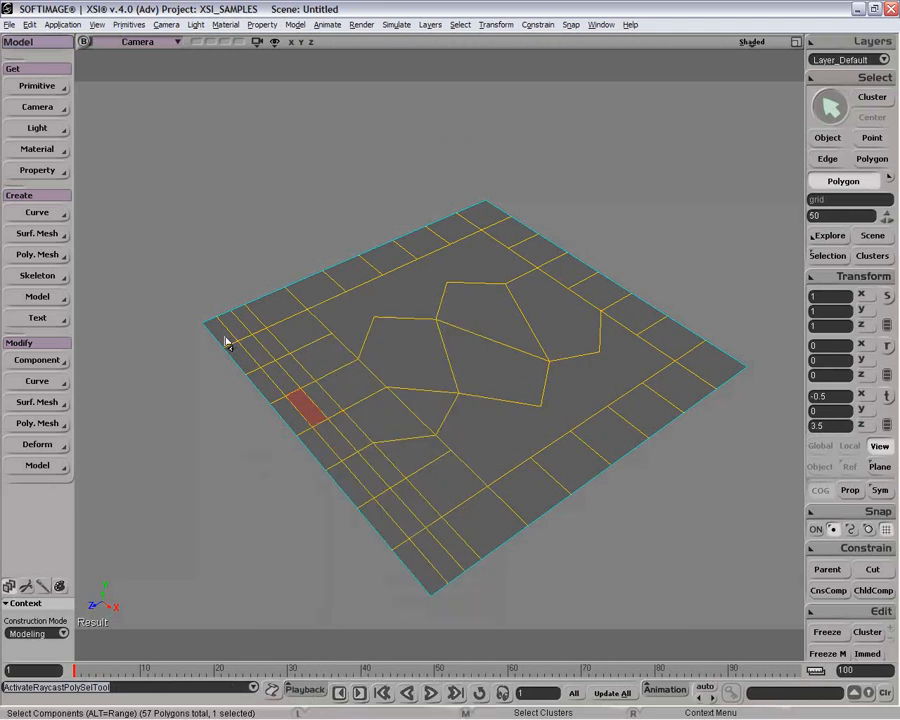
key(space)
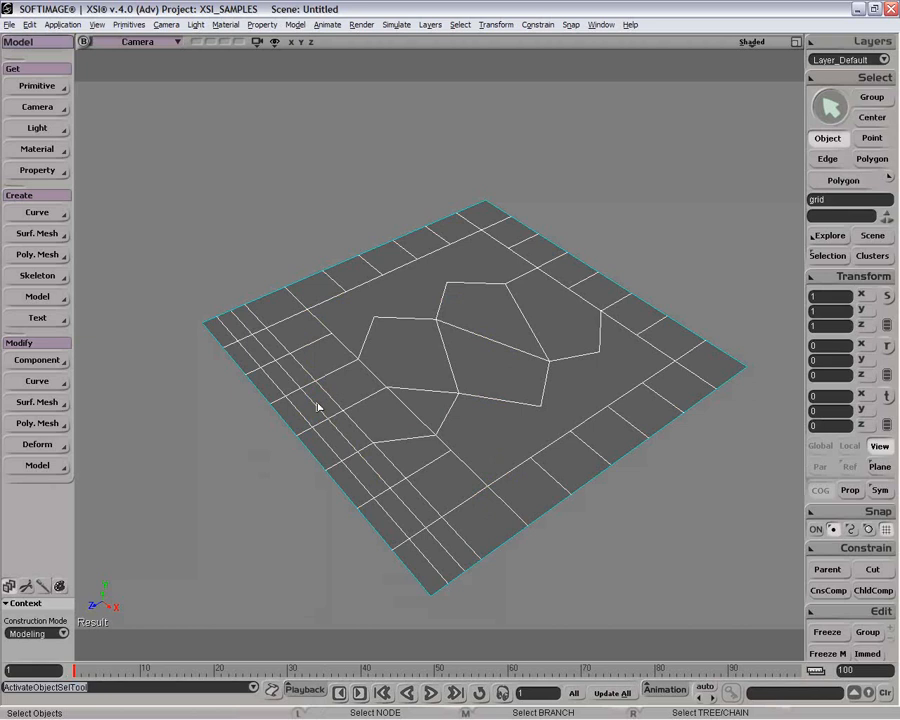
mouse_move(315, 392)
mouse_down()
mouse_move(295, 374)
mouse_move(308, 396)
mouse_up()
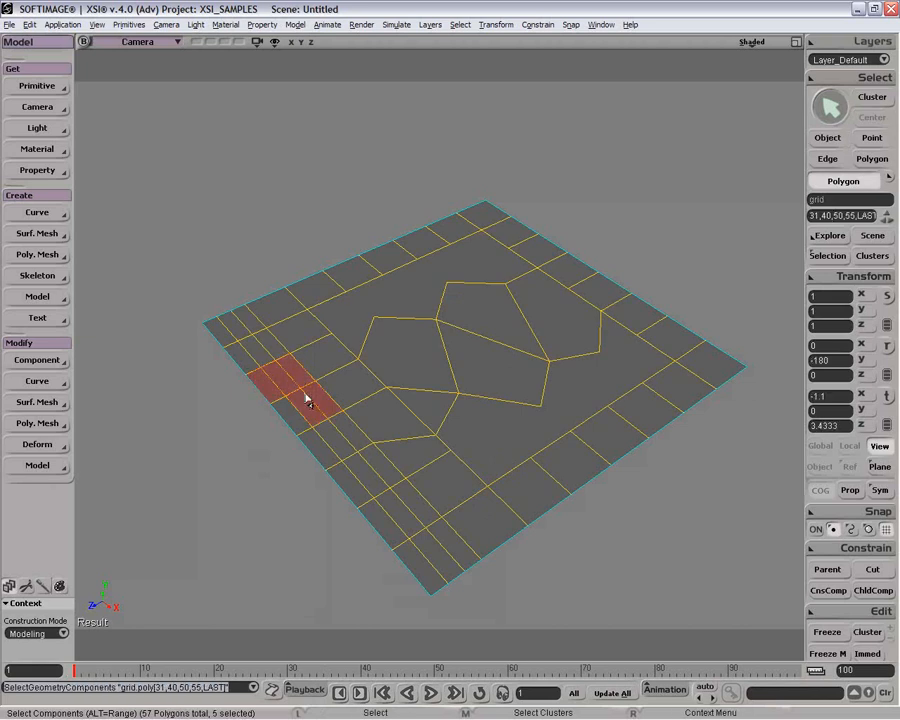
key(Delete)
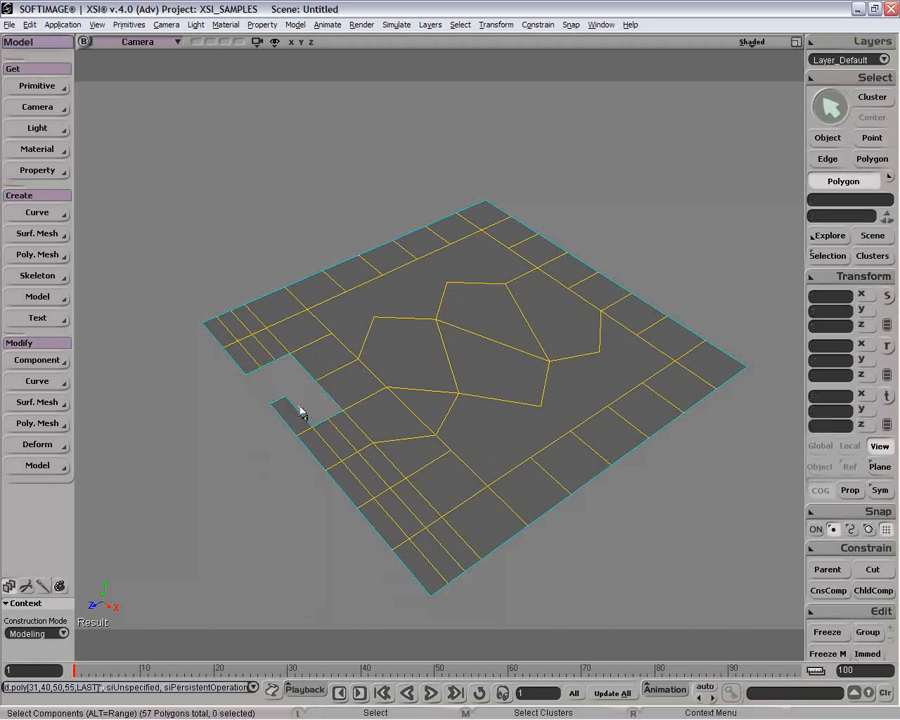
Step: Build a new polygon in the notch with the Create Polygon tool, connecting it to the surrounding edges and points
key(n)
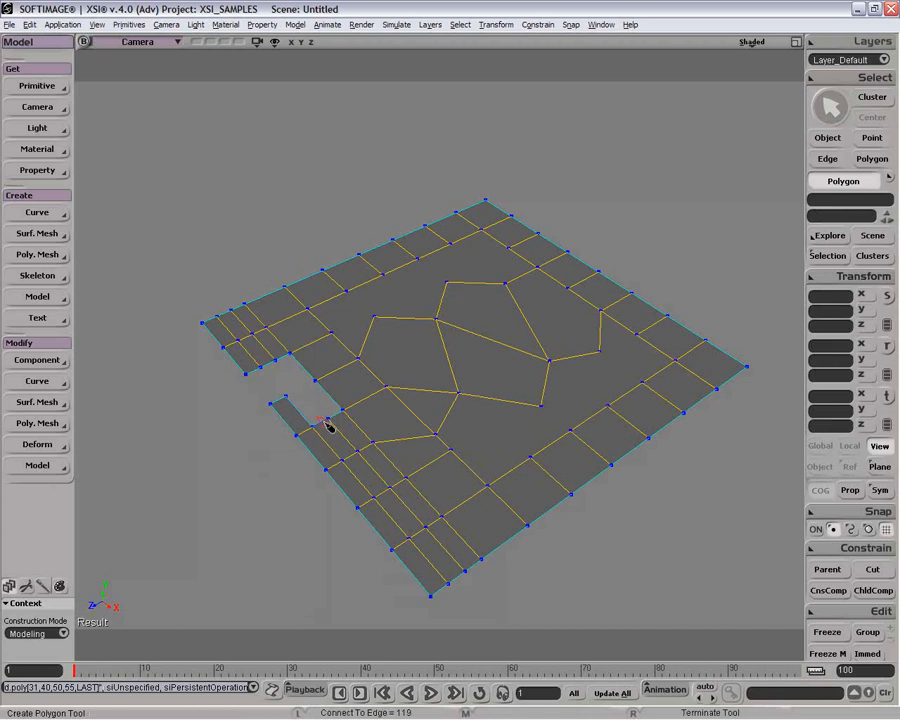
click(328, 426)
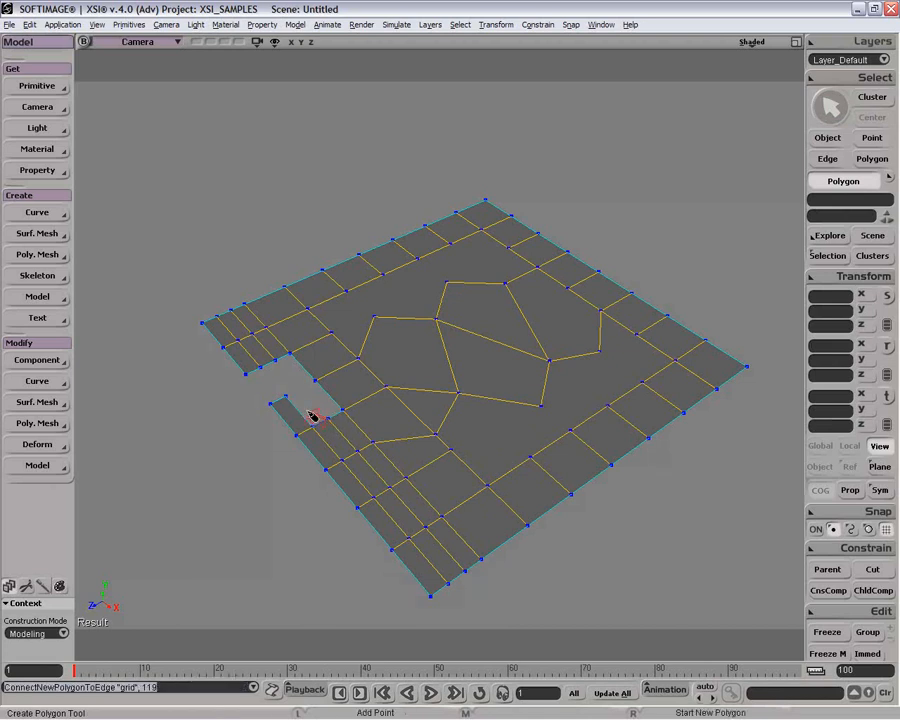
right_click(314, 409)
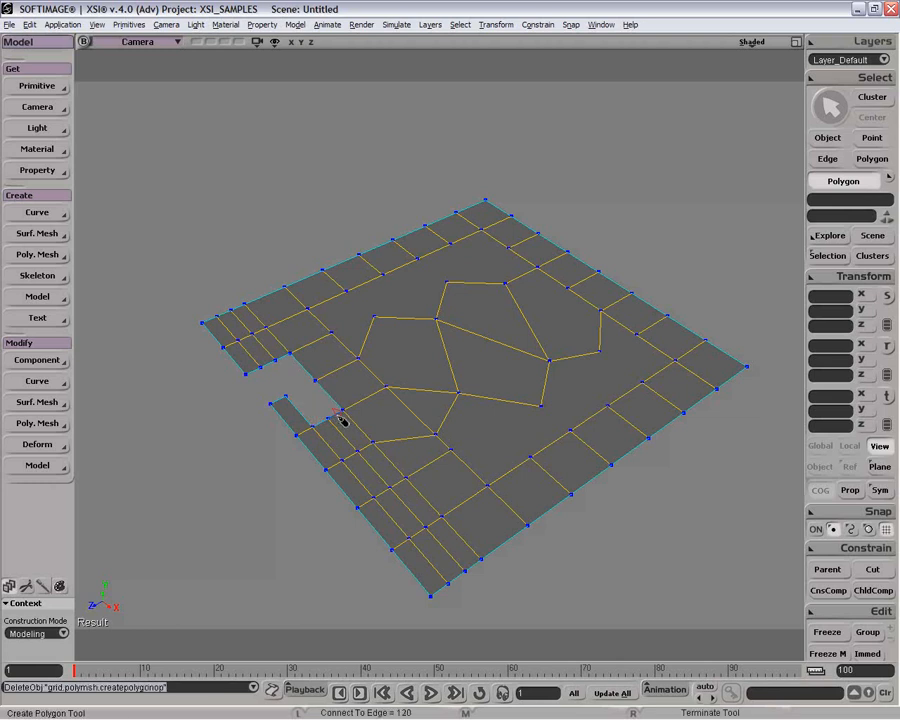
click(341, 420)
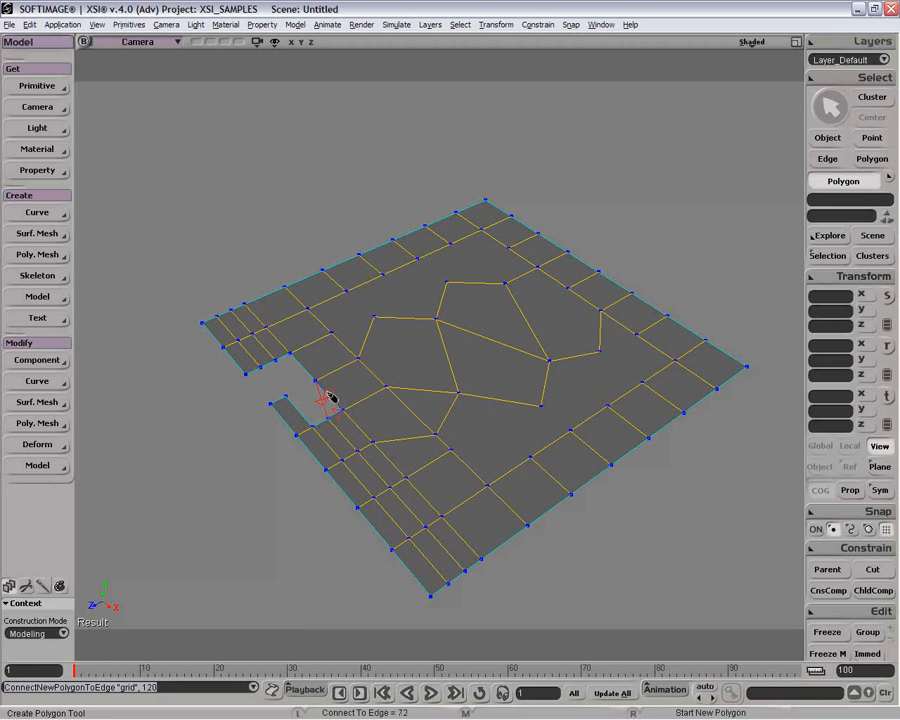
click(329, 396)
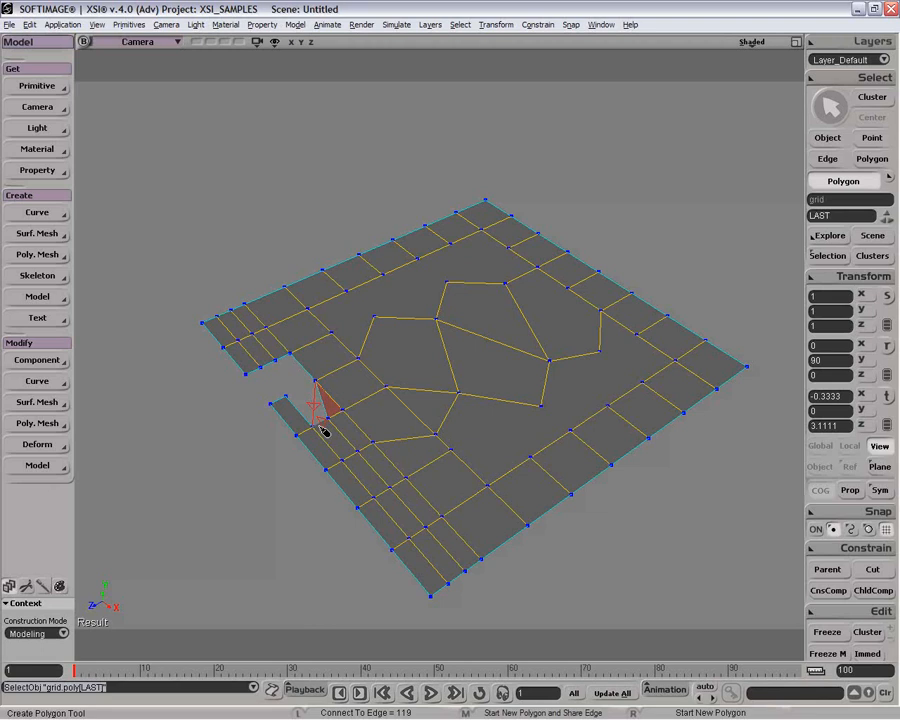
click(324, 430)
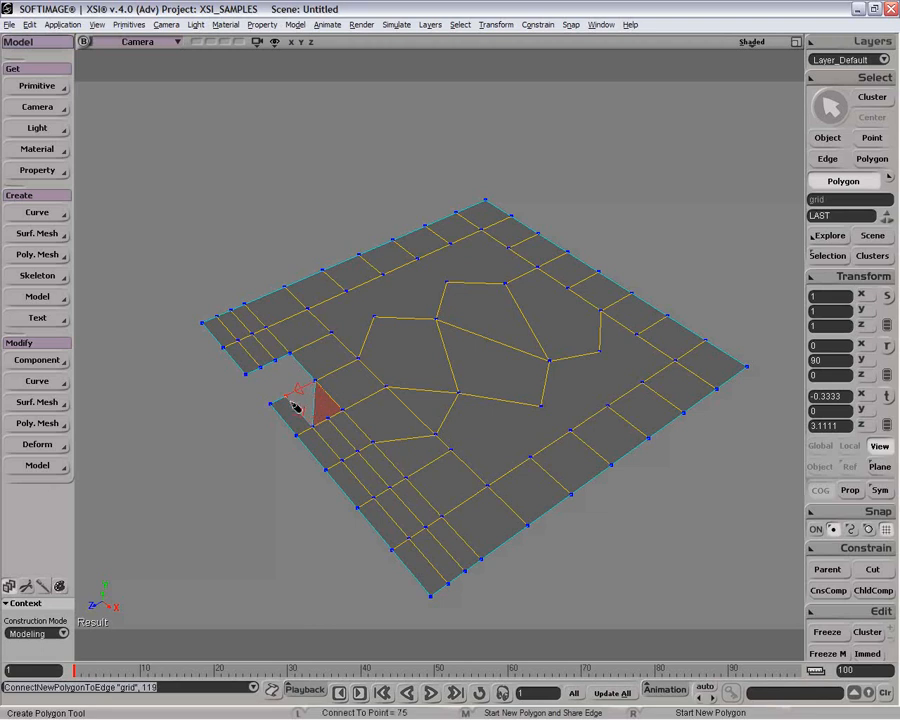
click(292, 398)
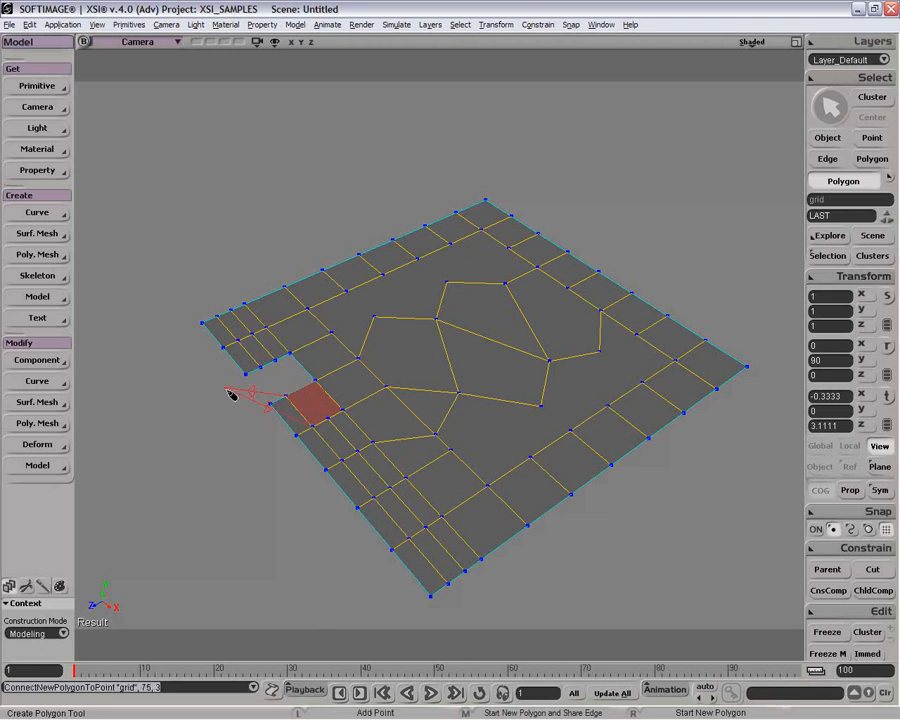
click(289, 375)
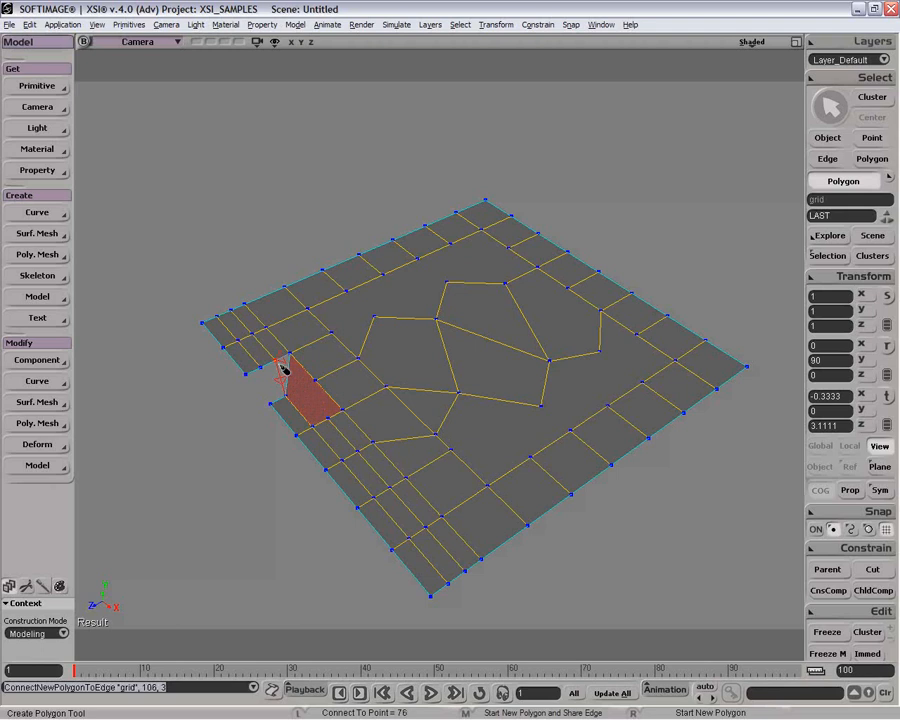
click(279, 364)
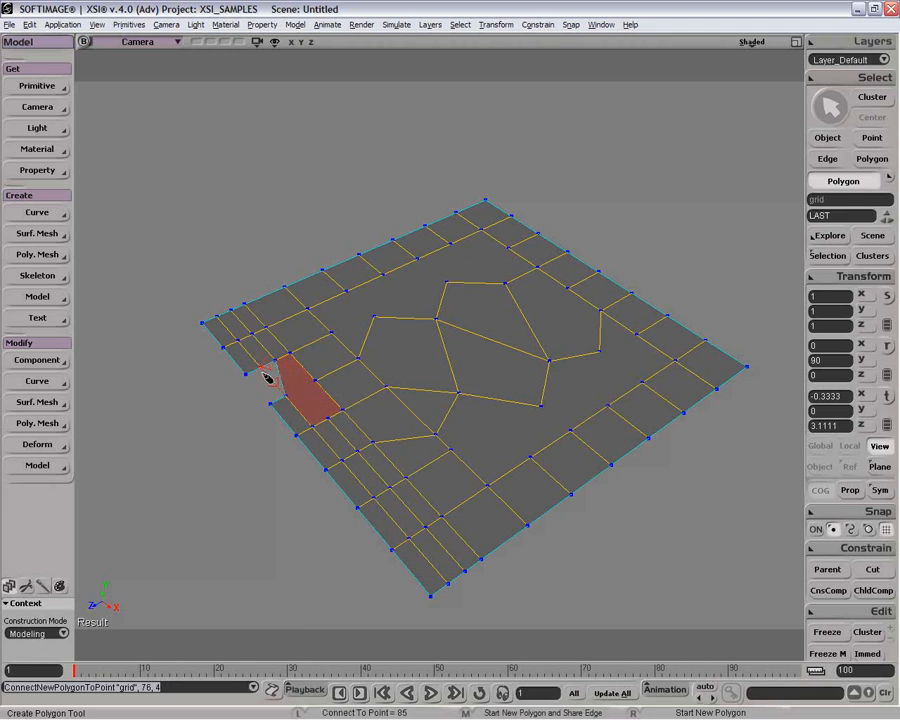
click(265, 368)
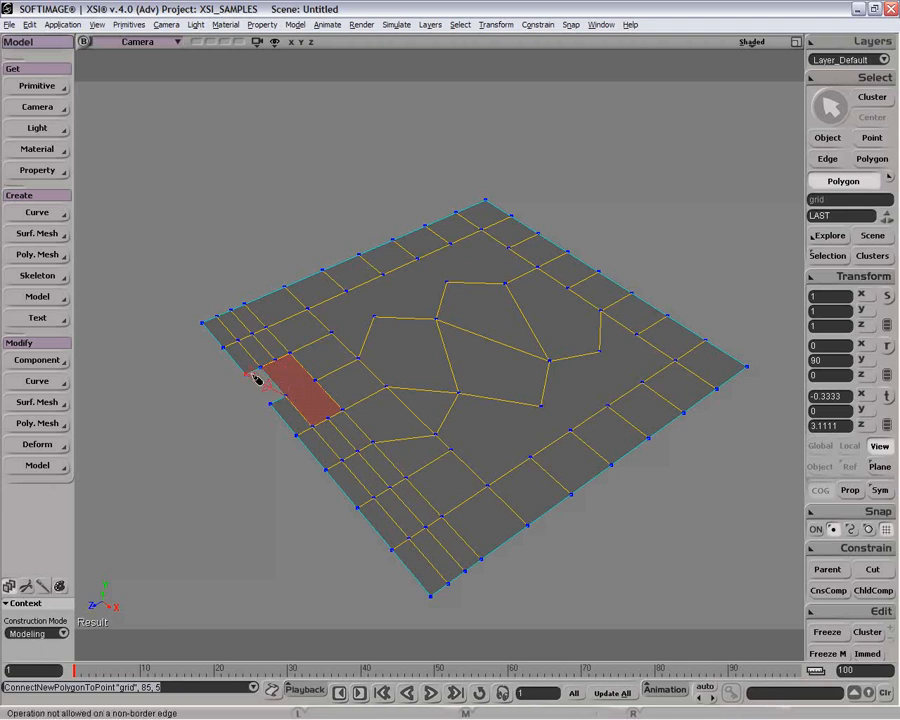
click(254, 375)
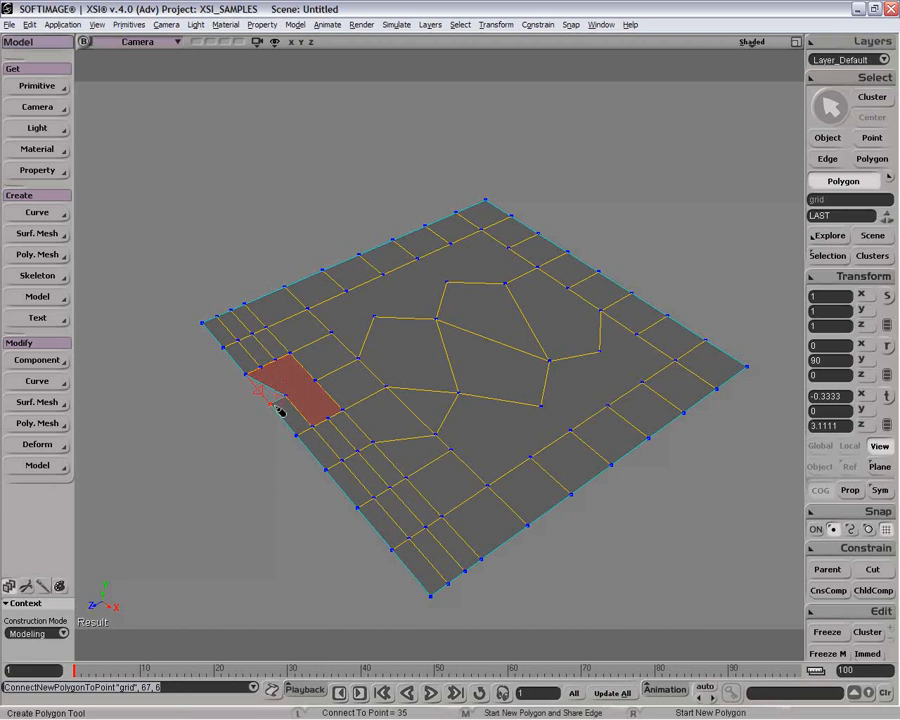
click(272, 403)
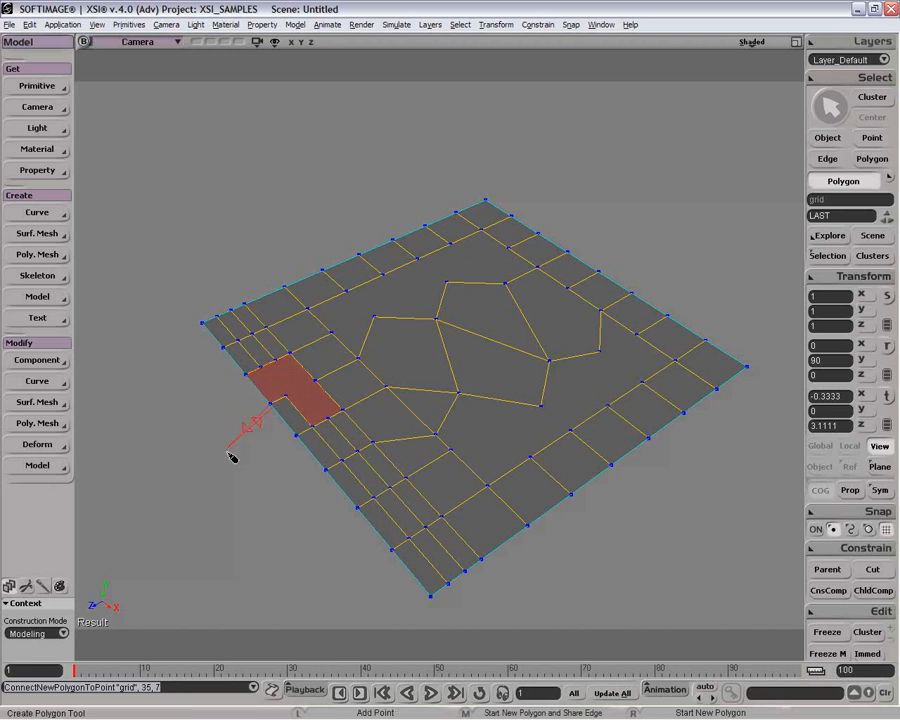
right_click(229, 448)
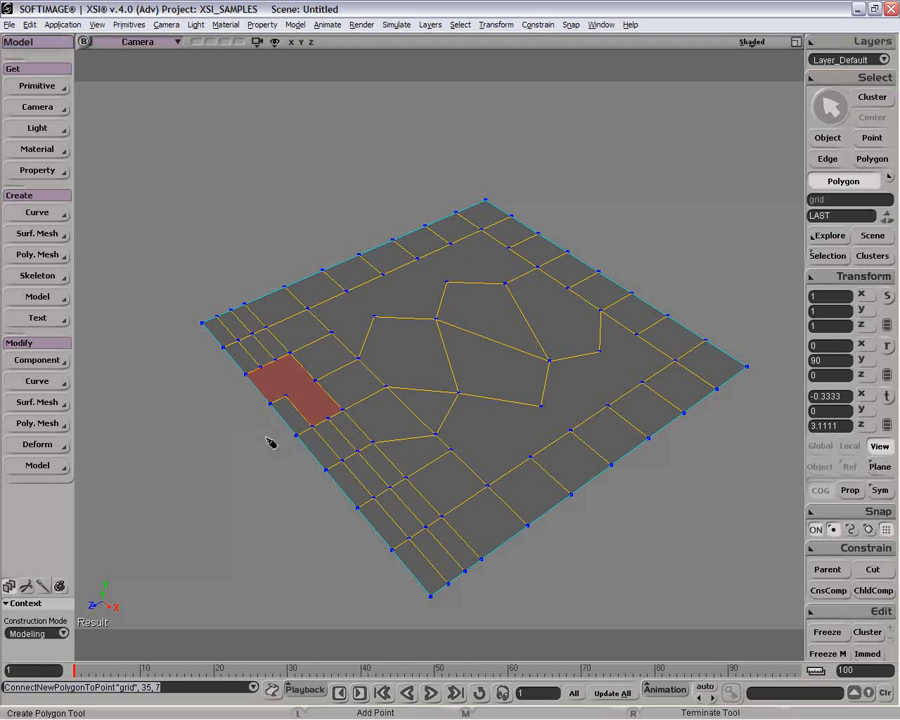
Step: Undo the last polygon points and rebuild the notch polygon with the Create Polygon tool, connecting it to the surrounding points
key(ctrl+z)
key(ctrl+z)
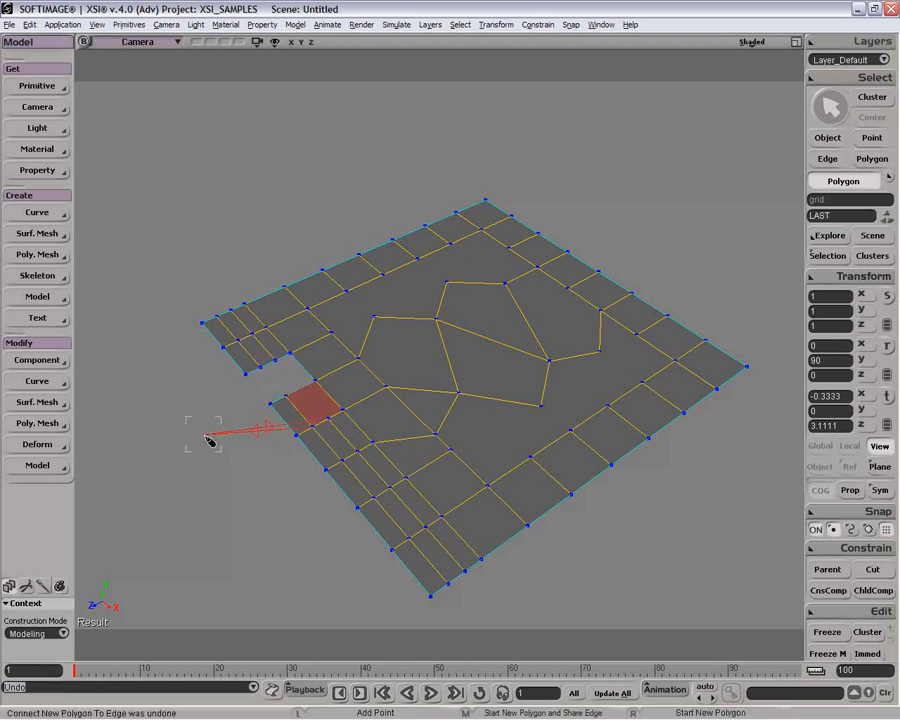
click(302, 392)
click(301, 367)
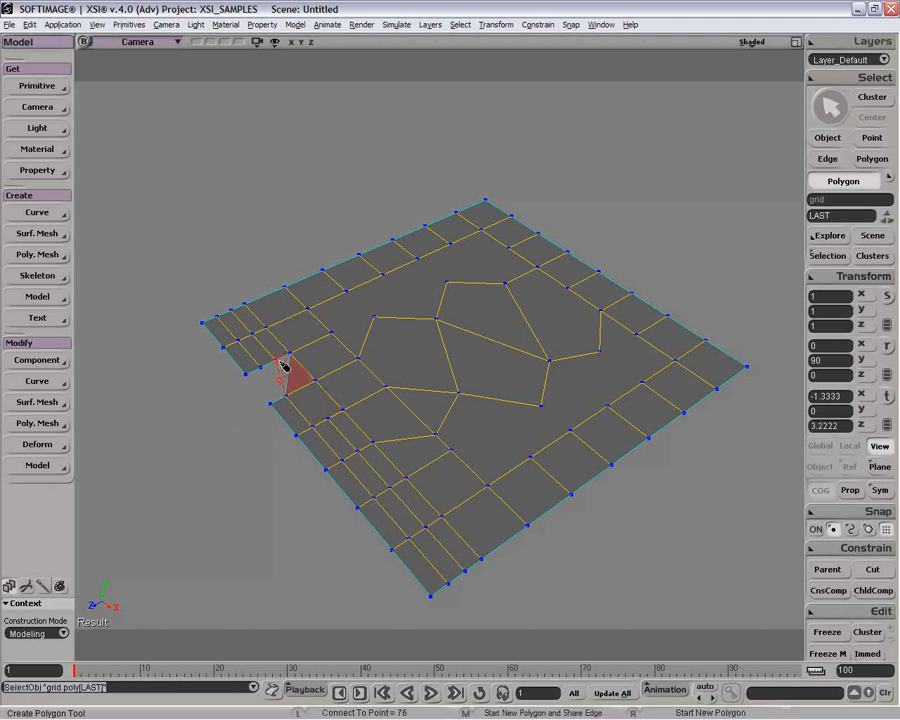
click(265, 368)
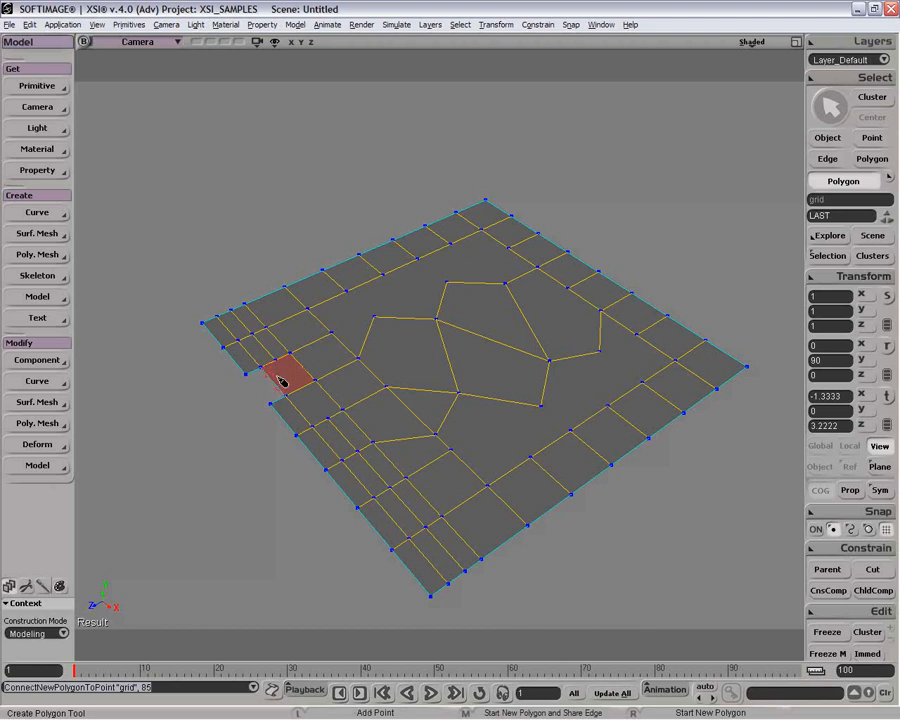
right_click(282, 377)
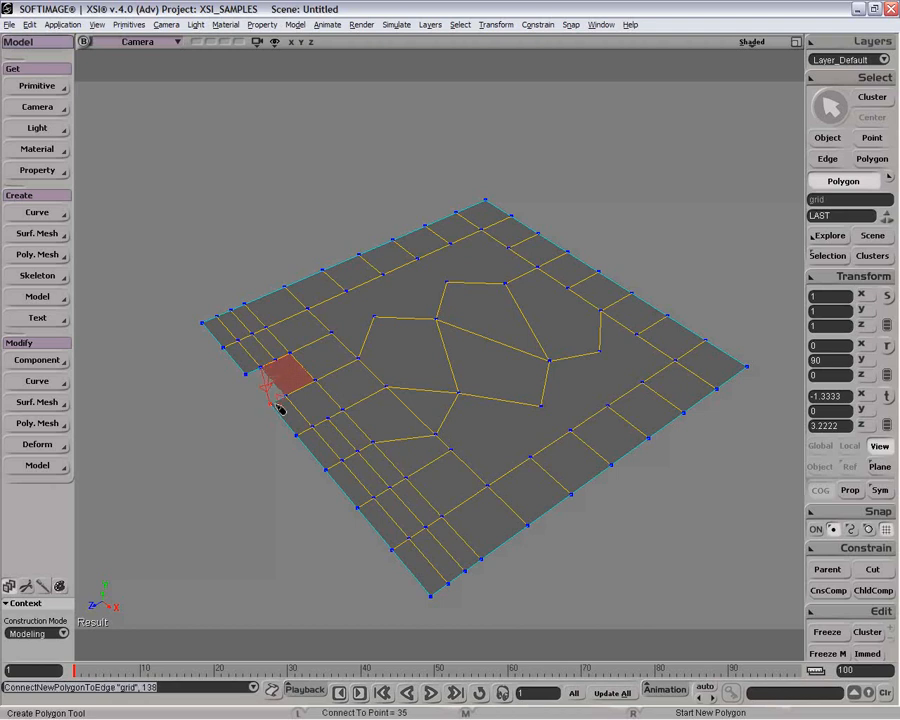
click(268, 388)
click(254, 381)
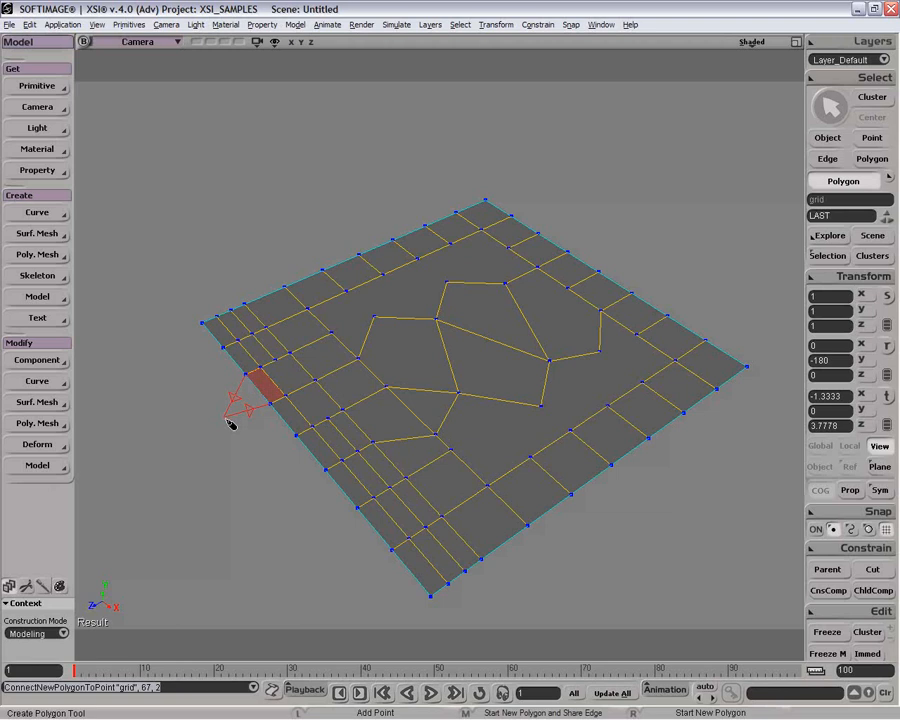
key(space)
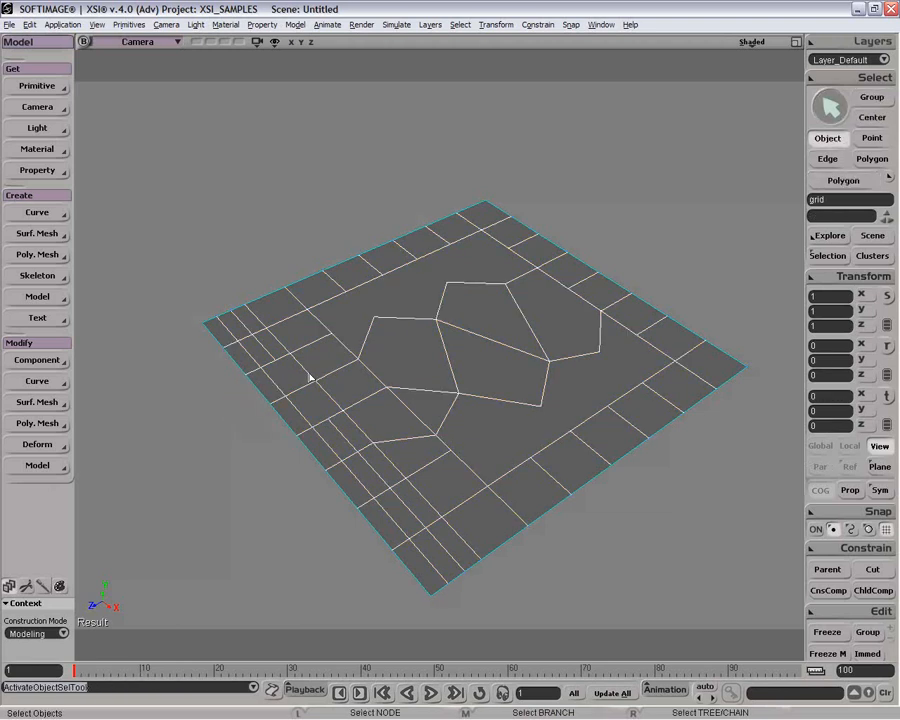
Step: Select a single polygon in the border strip below the notch and apply Subdivide Polygons to it
key(s)
middle_drag(281, 456, 261, 444)
right_drag(261, 444, 303, 403)
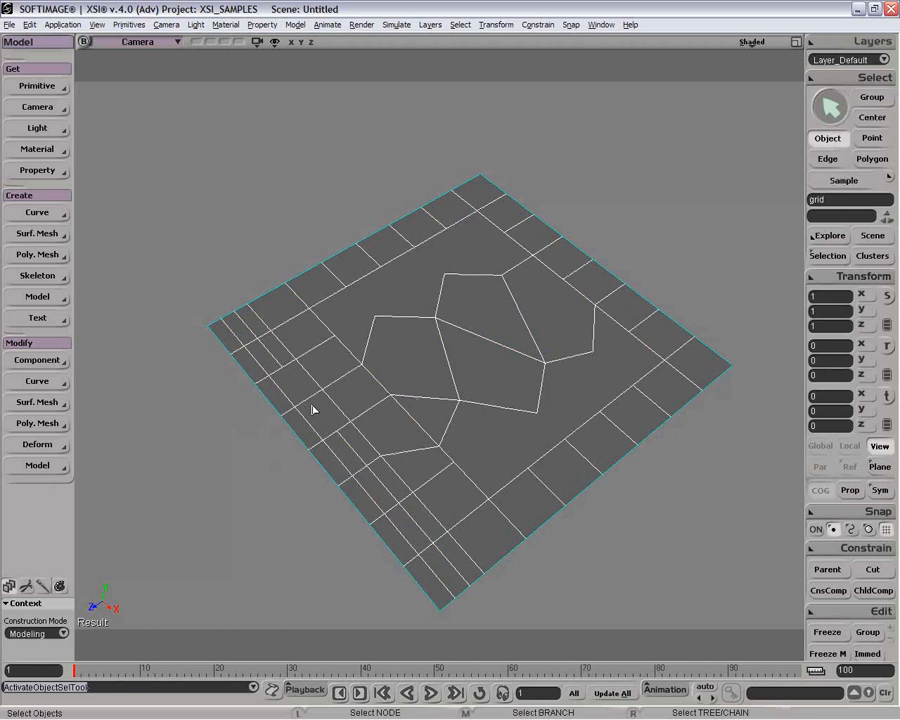
key(y)
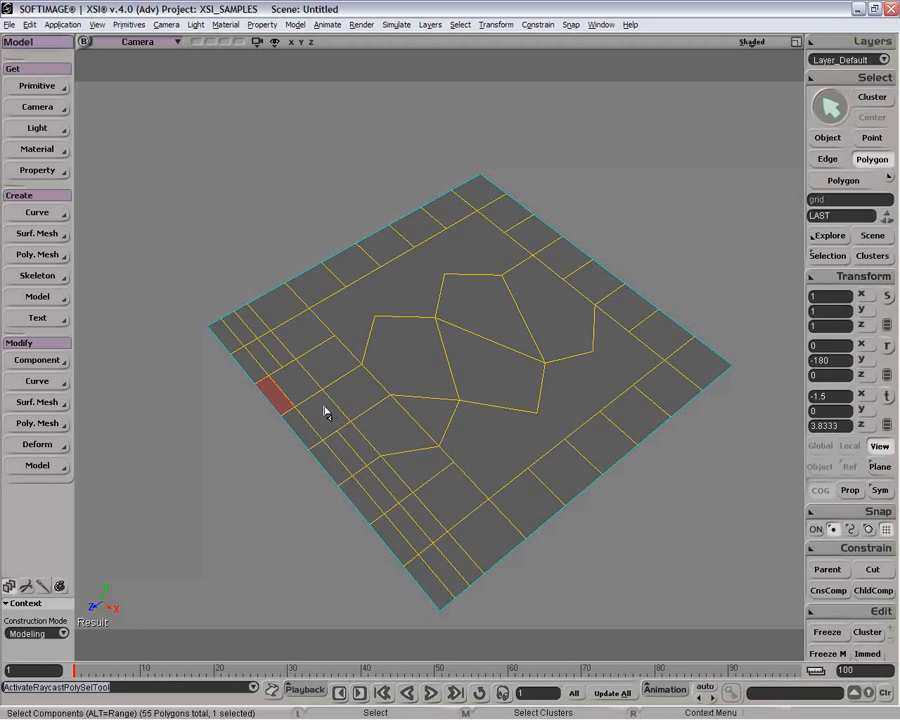
click(328, 424)
right_click(328, 424)
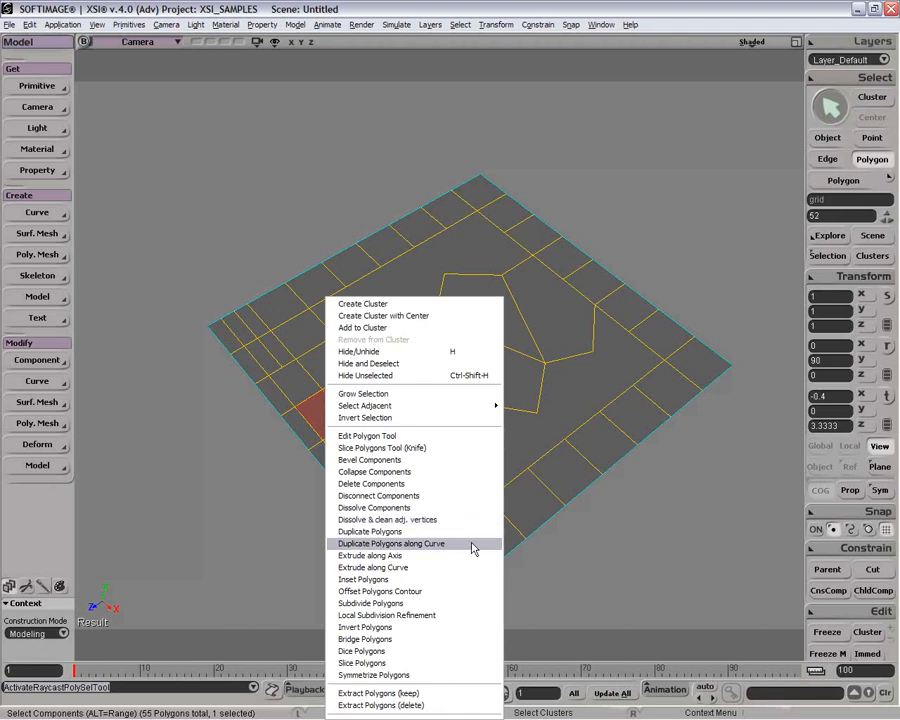
click(463, 605)
Step: Set the subdivision type to X and test iterations 2, 3 and 1, toggling Tile off and on
click(603, 132)
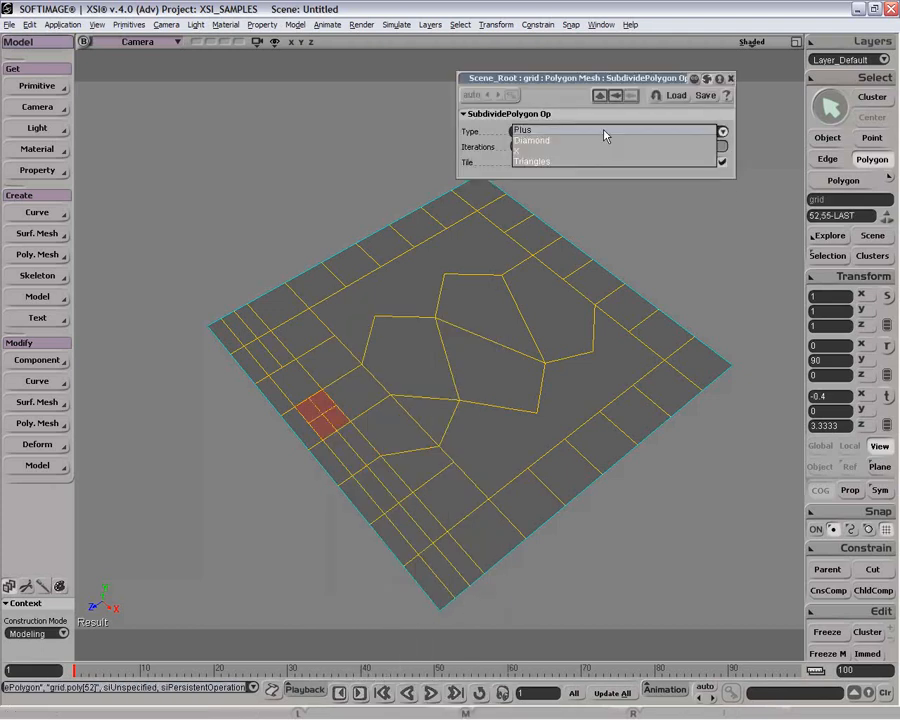
click(600, 133)
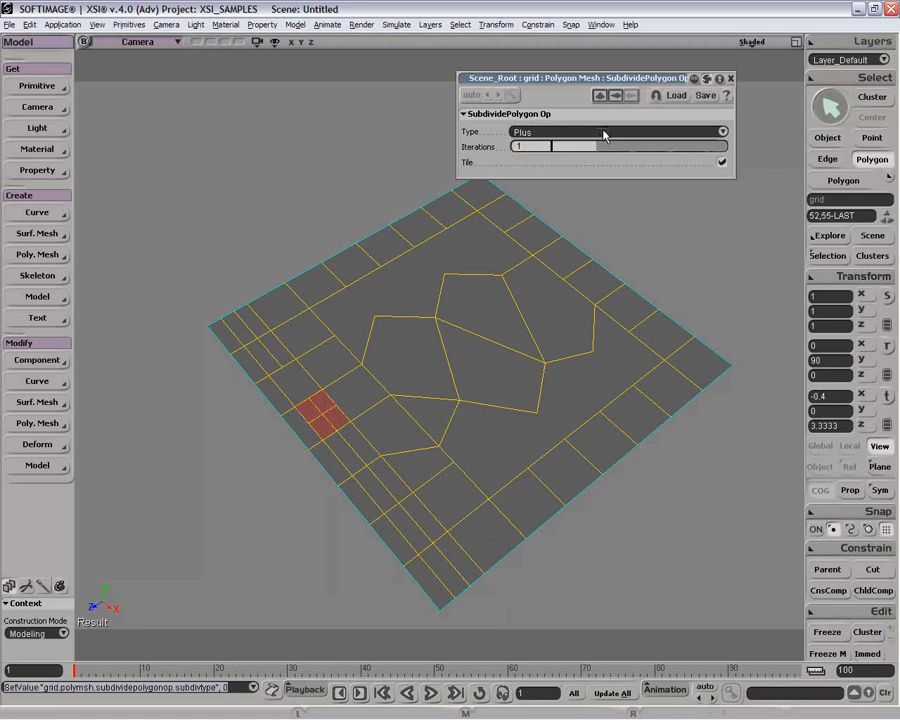
click(598, 132)
click(608, 145)
click(608, 146)
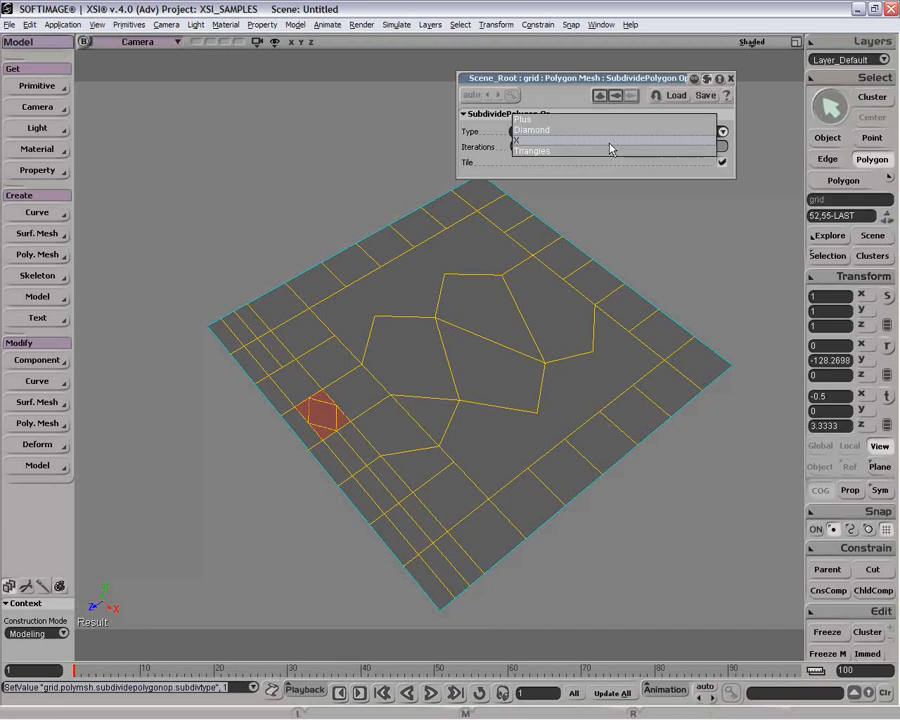
click(612, 142)
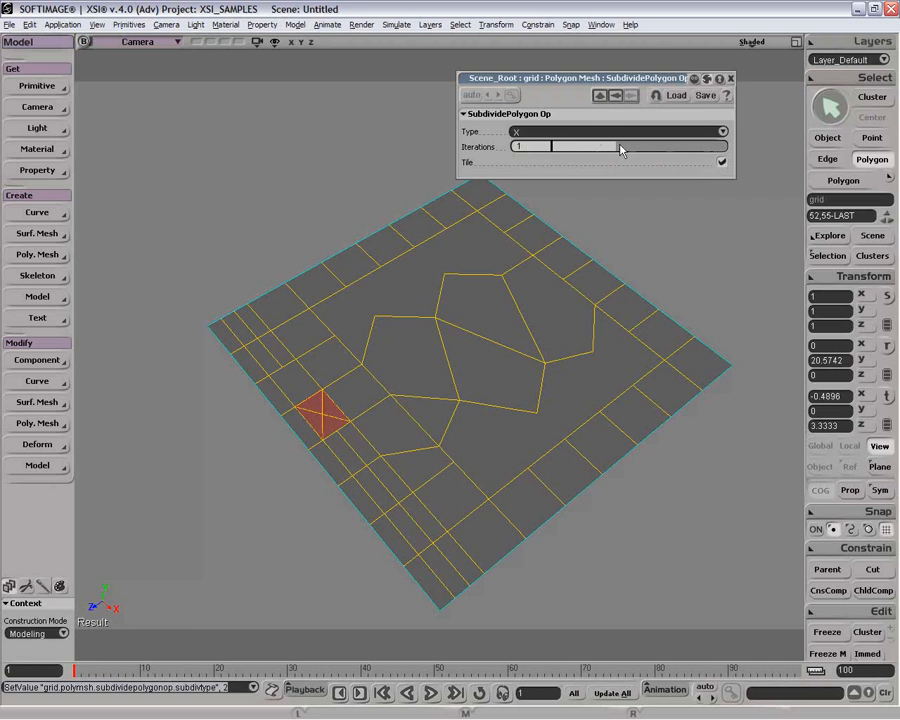
drag(623, 147, 645, 147)
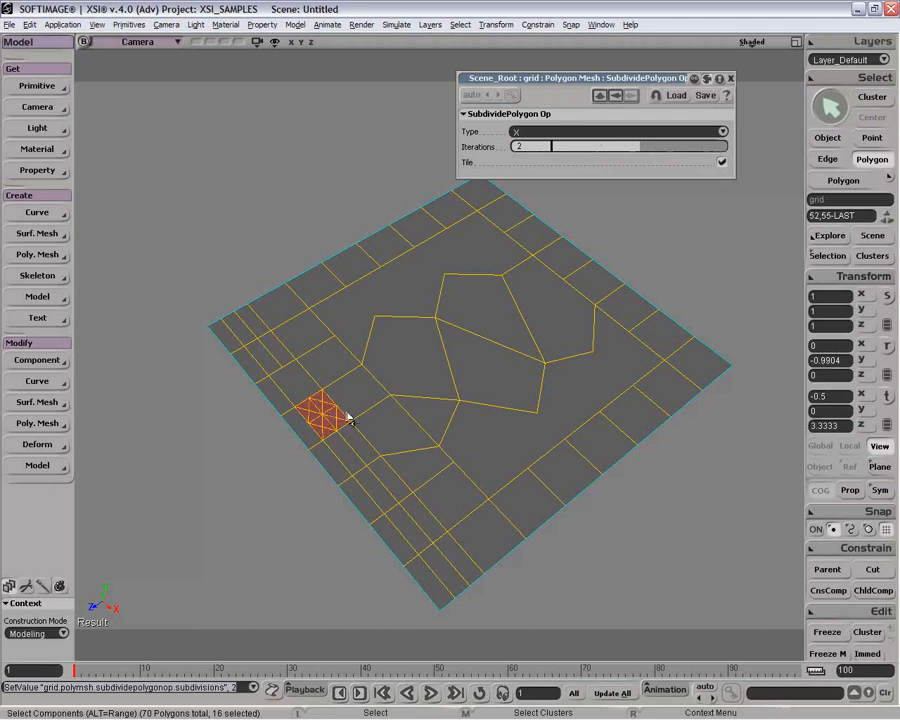
click(672, 147)
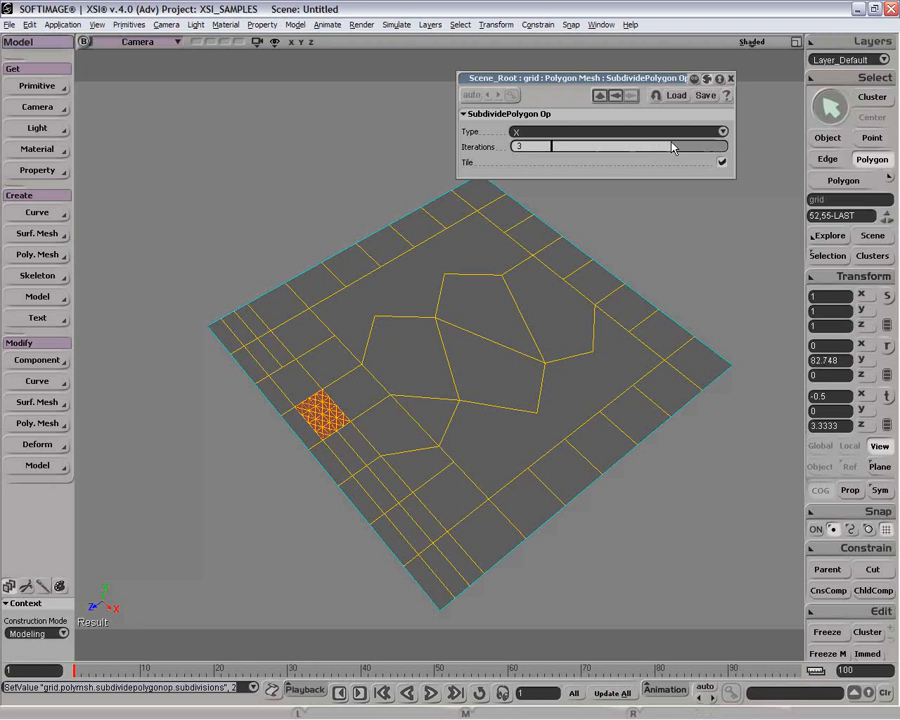
drag(654, 148, 599, 151)
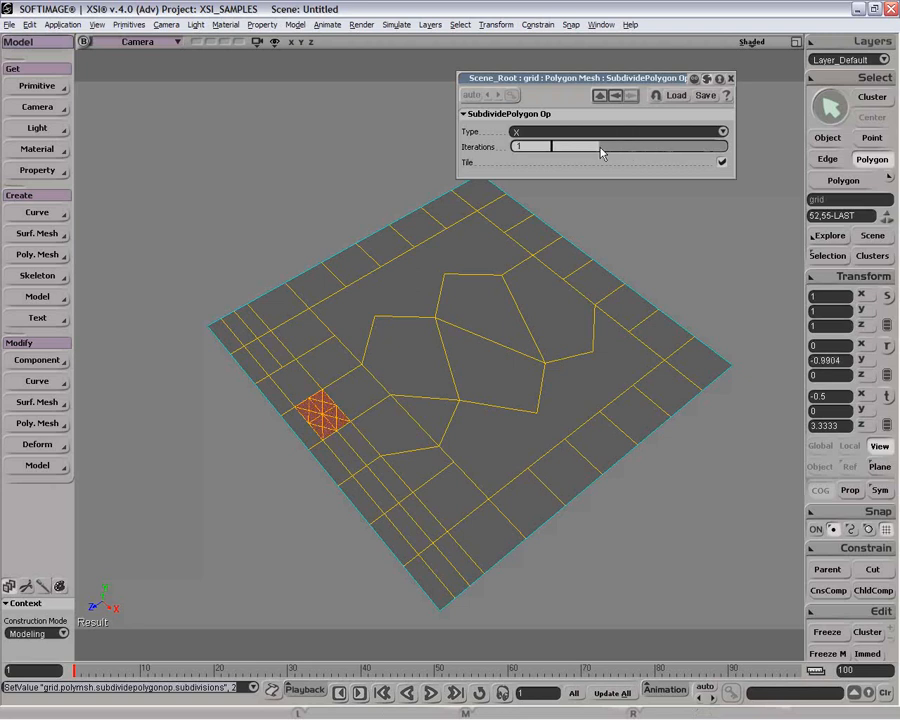
click(718, 164)
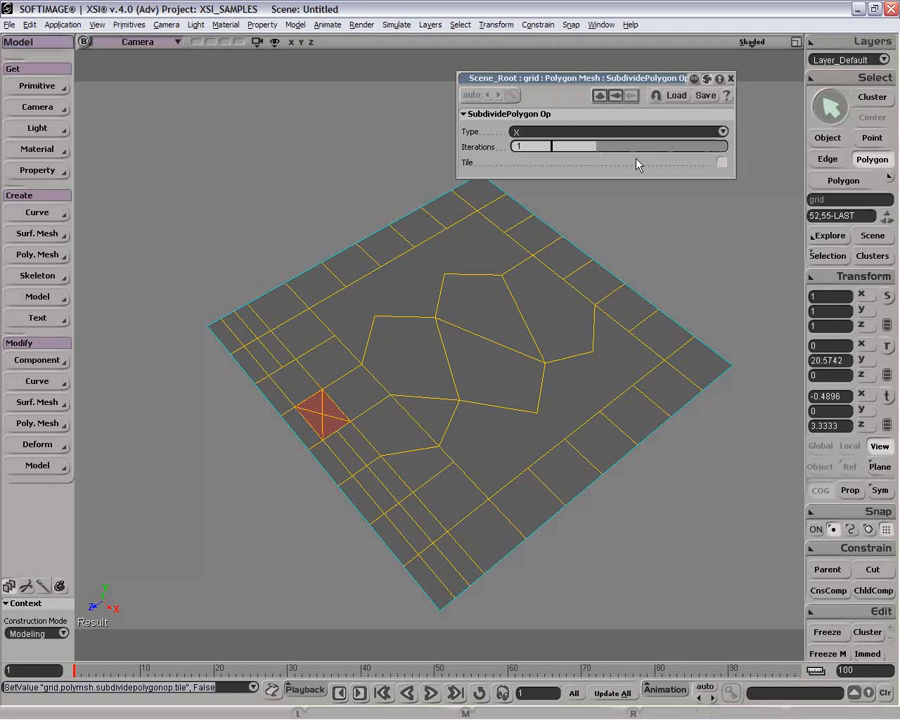
drag(618, 151, 640, 148)
click(722, 162)
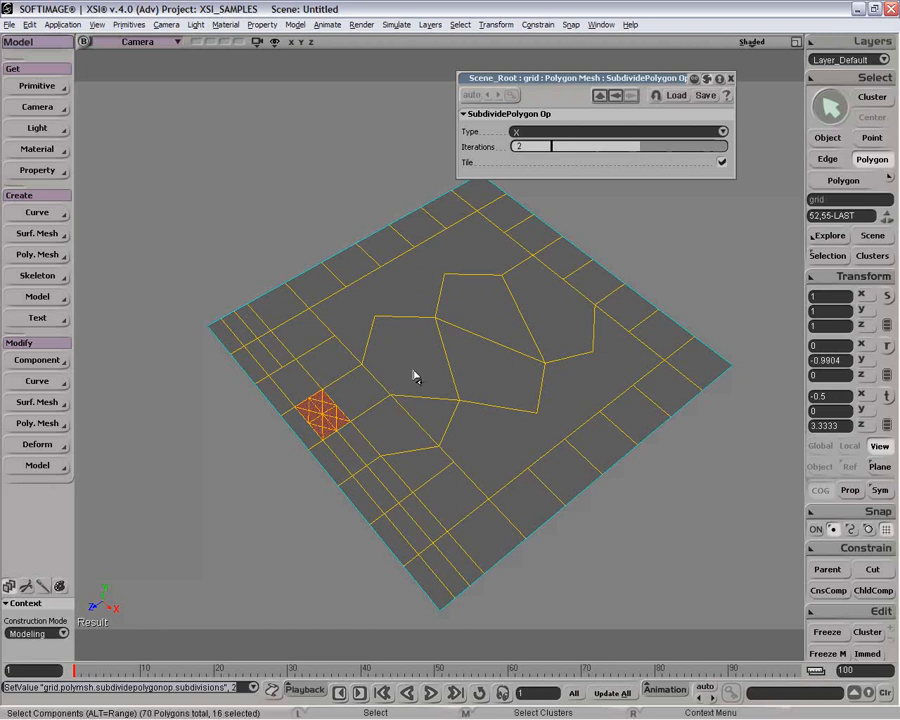
Step: Zoom in on the subdivided polygon and raise the subdivision iterations to 3
key(z)
middle_click(358, 400)
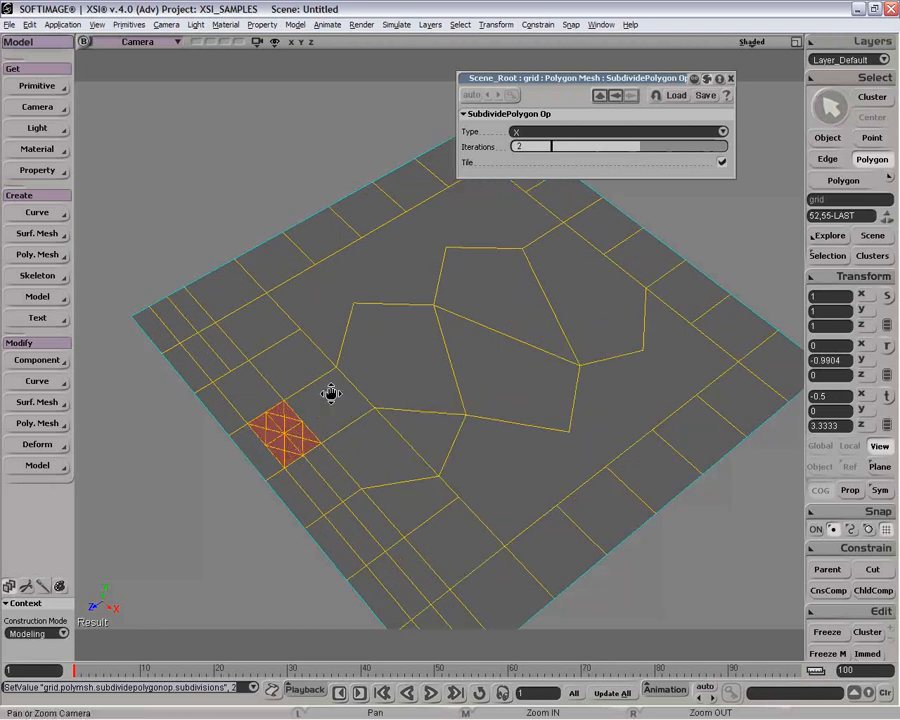
drag(331, 394, 400, 396)
middle_click(400, 396)
middle_click(400, 396)
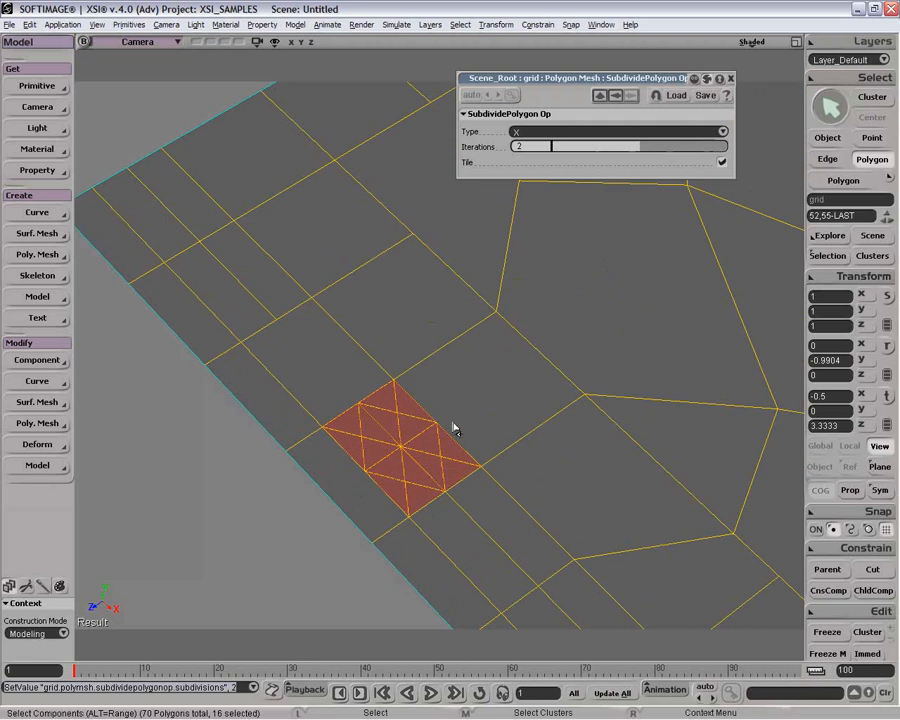
click(680, 146)
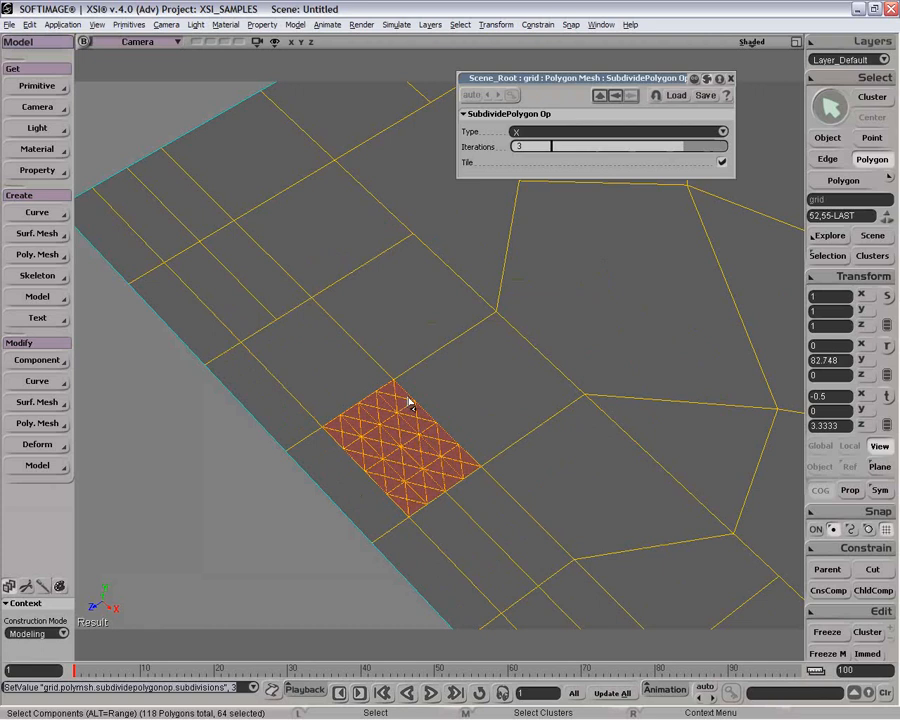
Step: Set the subdivision type to Diamond, turn Tile off, set iterations to 0 and close the property editor
click(553, 131)
click(550, 121)
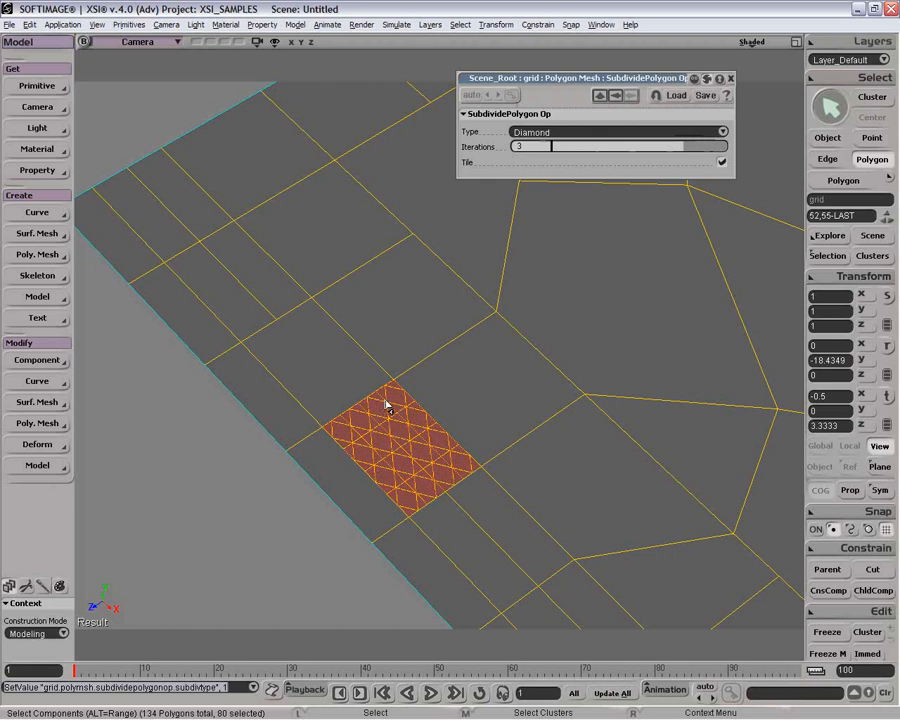
click(722, 162)
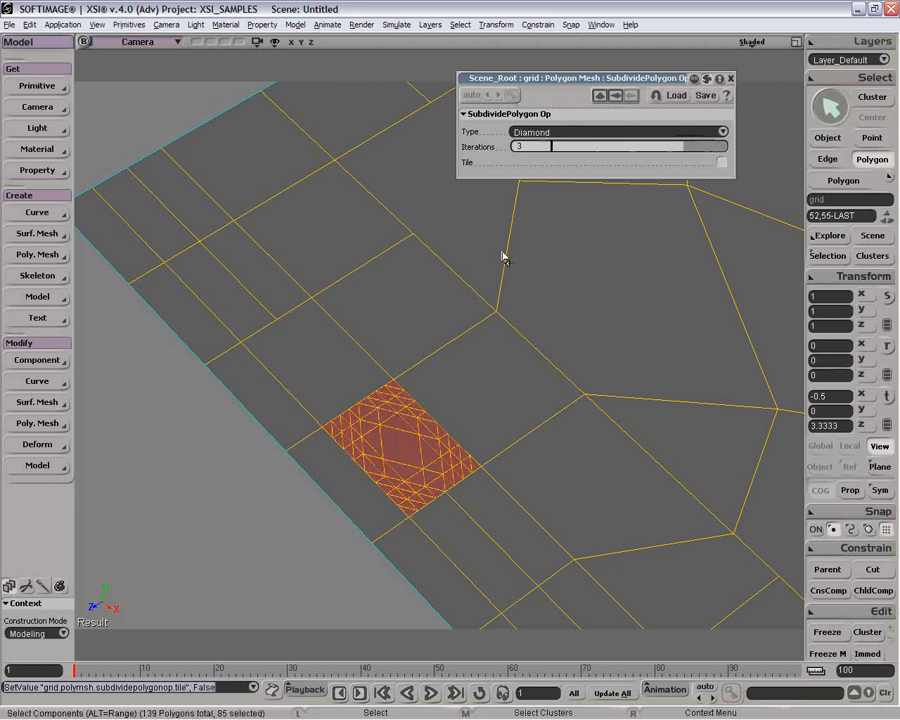
drag(667, 147, 543, 153)
click(730, 78)
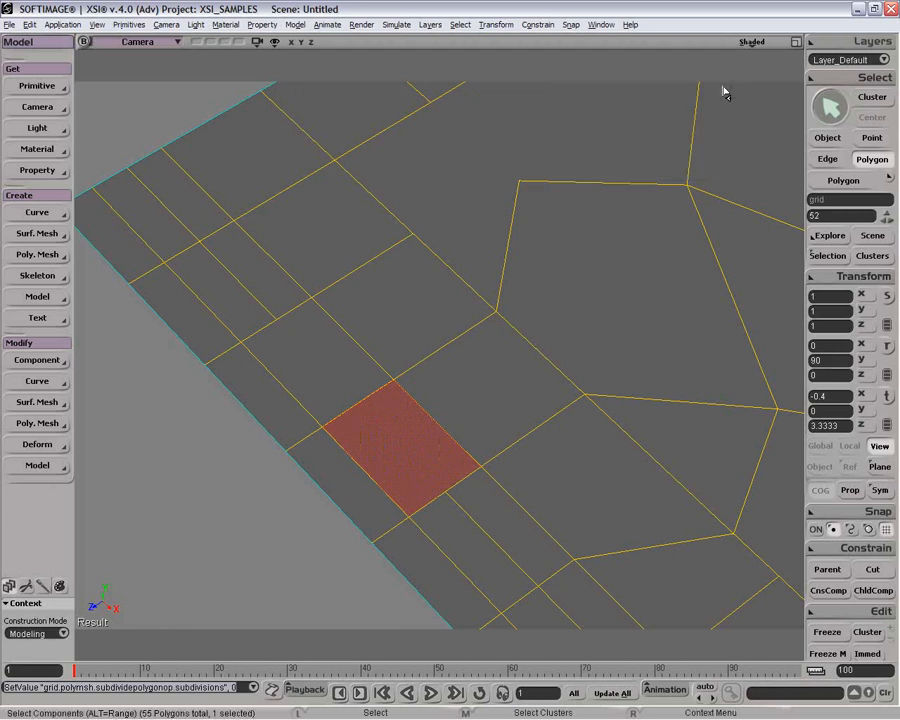
Step: Duplicate the strip polygon and move the copy upward
key(space)
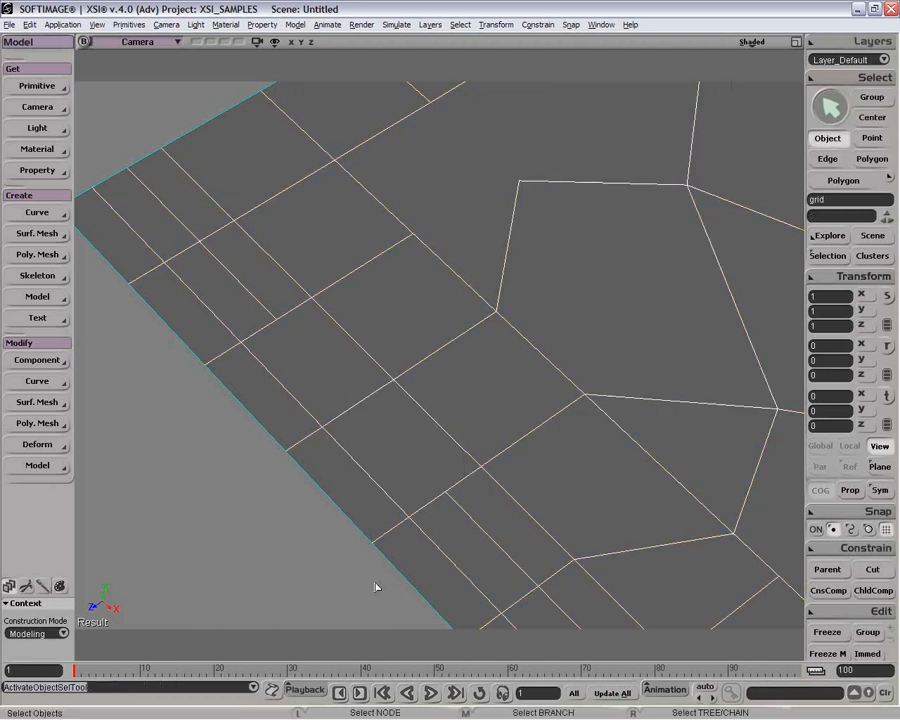
key(u)
click(405, 467)
right_click(405, 467)
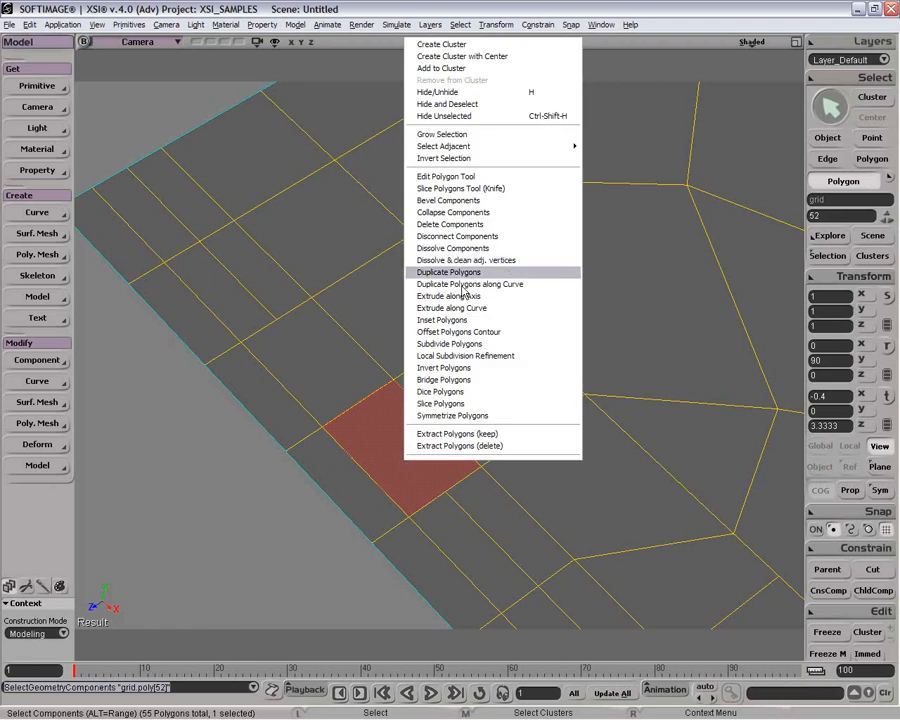
click(221, 520)
scroll(480, 390, down, 2)
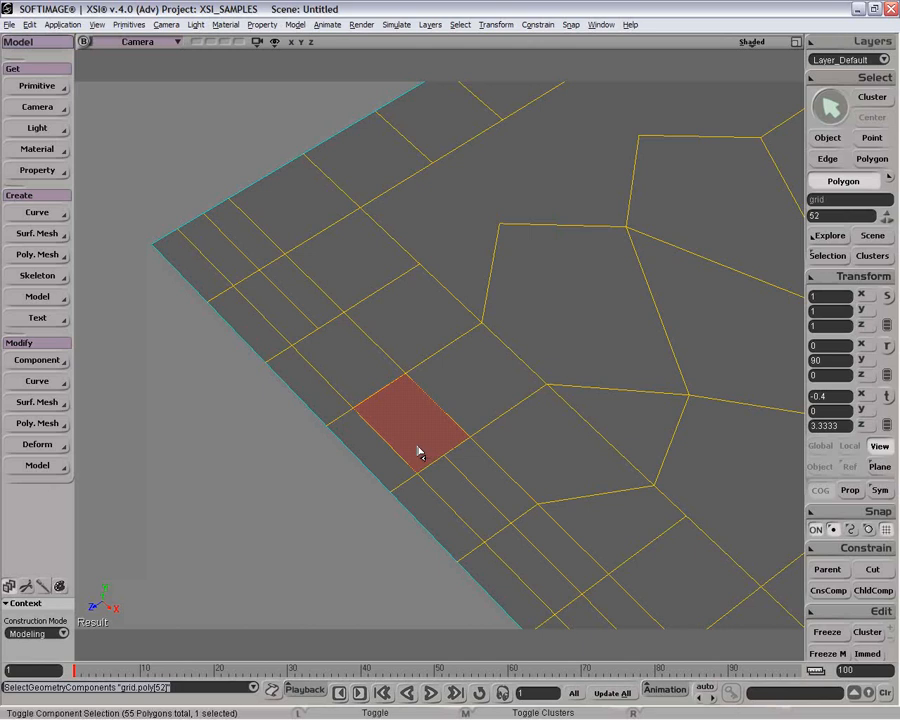
key(ctrl+d)
drag(413, 428, 418, 344)
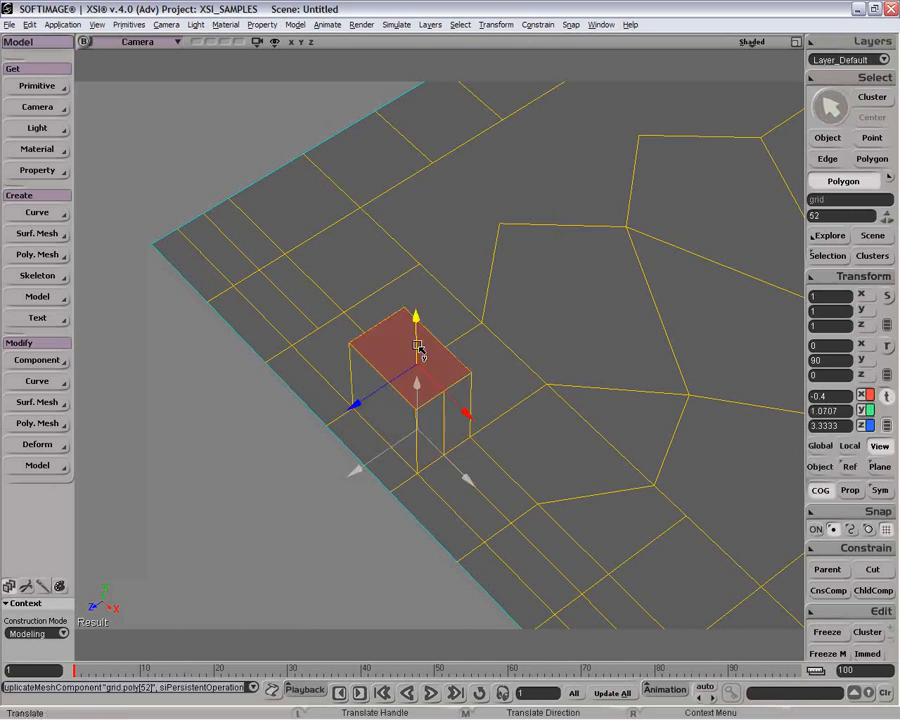
Step: Open the grid's operator stack, select the move operation, then undo the duplicate and its move
click(815, 256)
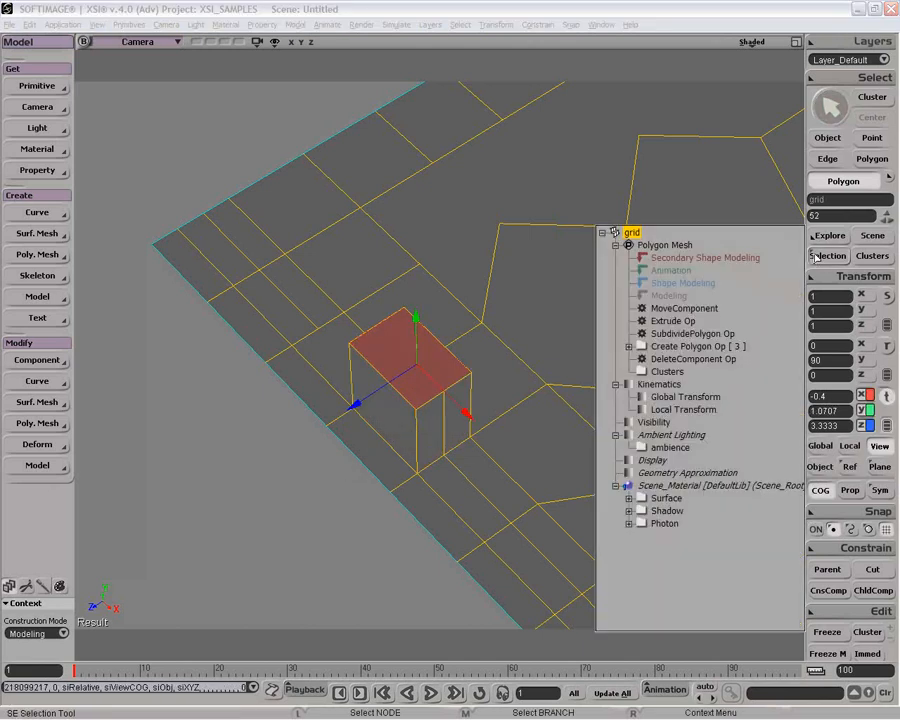
click(676, 309)
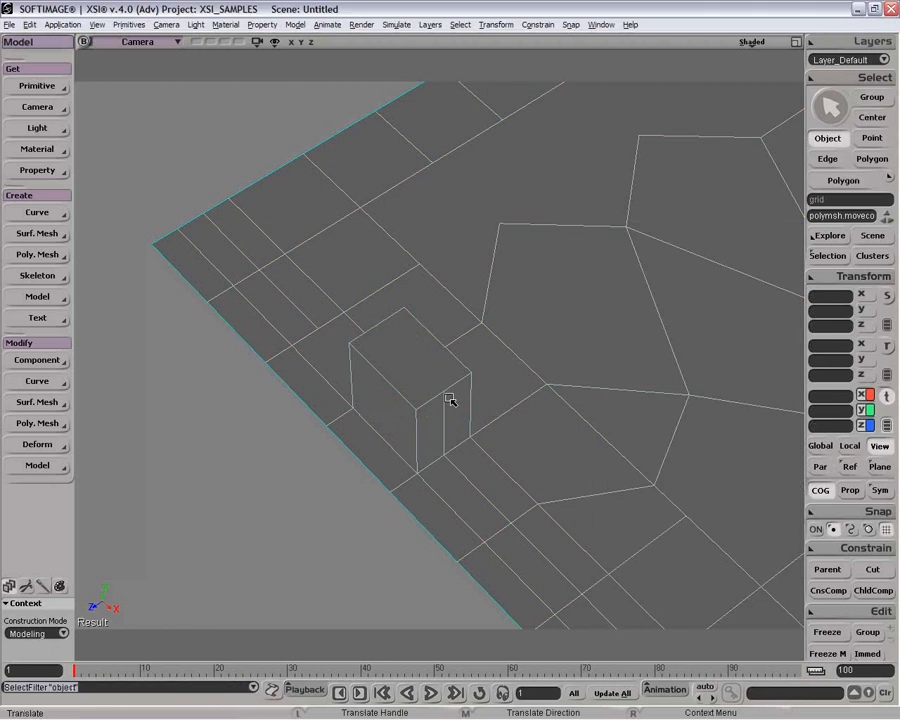
key(ctrl+z)
key(ctrl+z)
key(space)
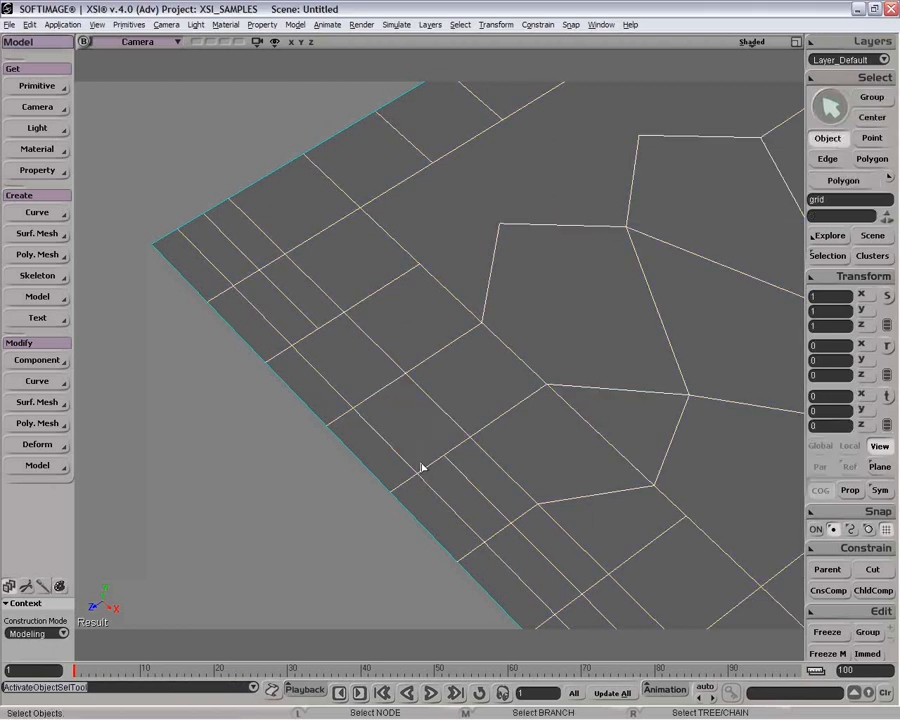
Step: Extrude the strip polygon along its axis with 4 subdivisions, lengthening the extrusion
click(419, 452)
key(u)
right_click(419, 444)
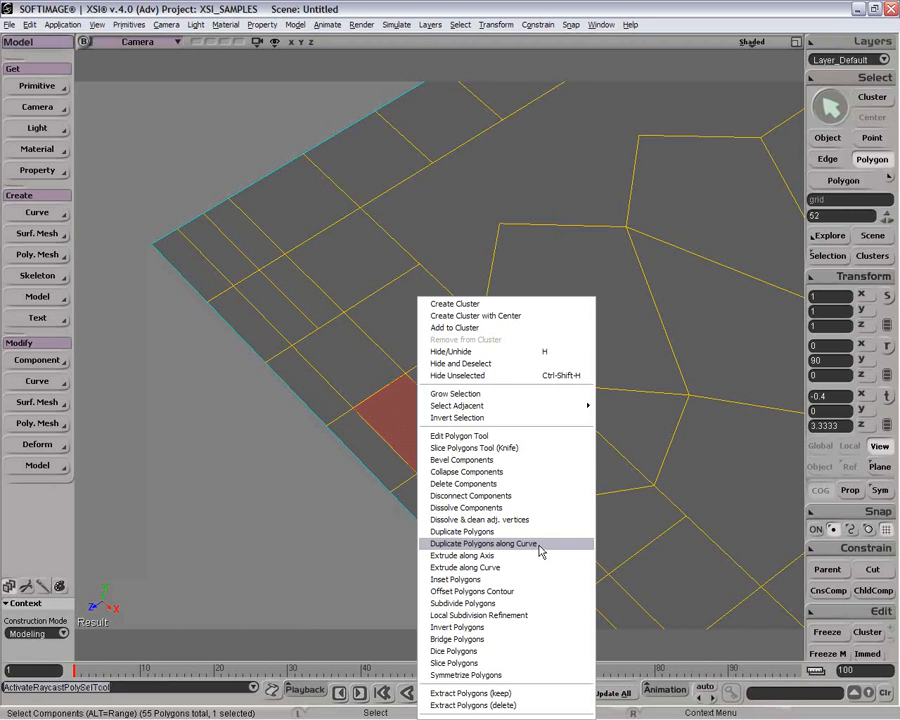
click(551, 566)
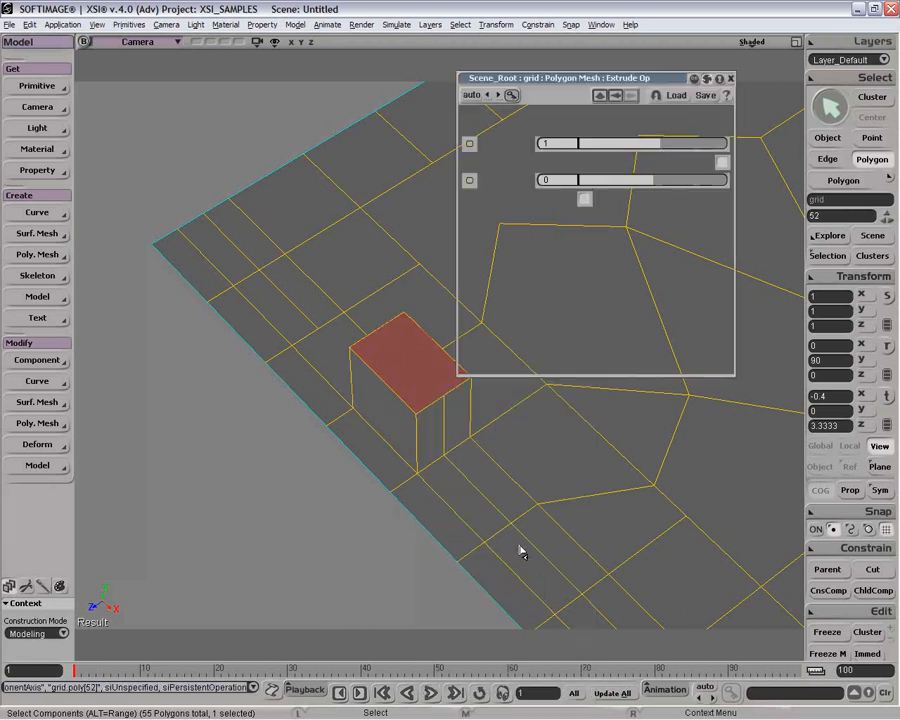
drag(641, 147, 670, 147)
drag(605, 357, 634, 360)
Step: Set the extrusion's per-subdivision X rotation to 8.06 to curve it
click(519, 129)
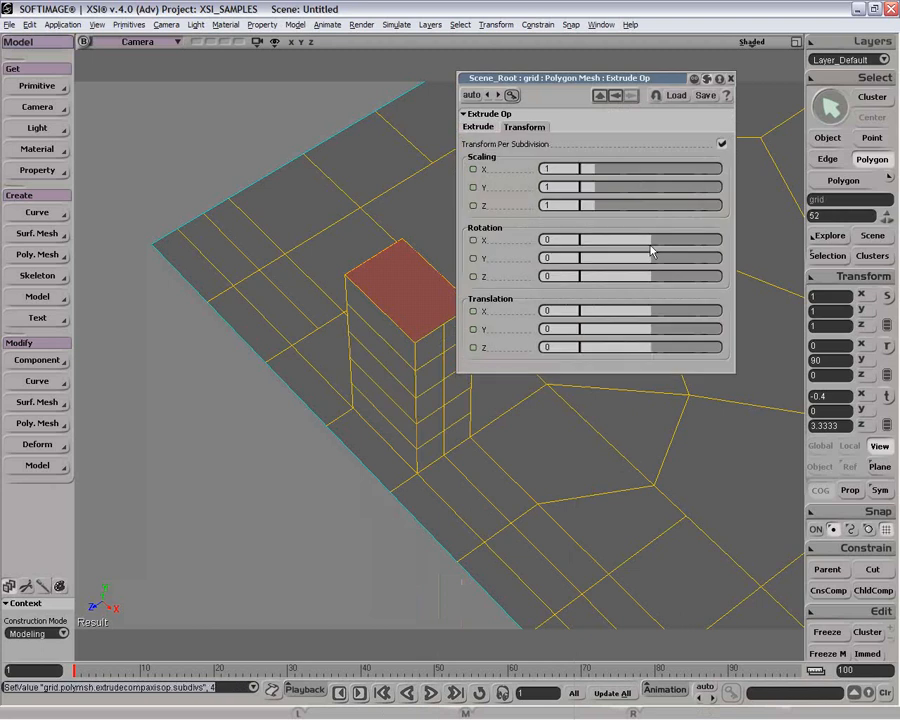
mouse_move(653, 245)
mouse_down()
mouse_move(660, 247)
mouse_move(639, 245)
mouse_move(693, 245)
mouse_move(641, 247)
mouse_move(655, 245)
mouse_up()
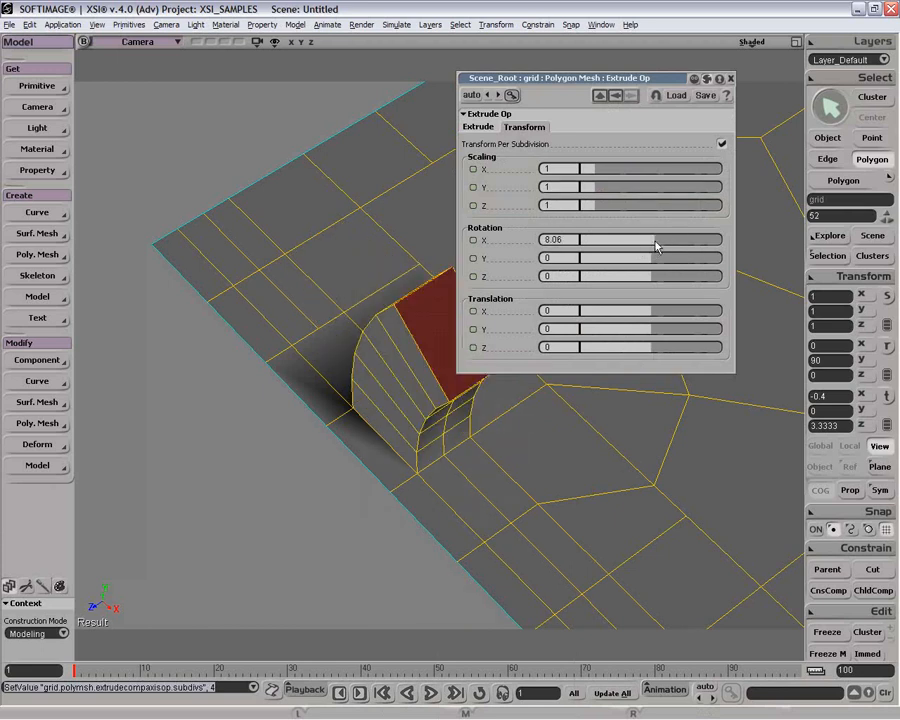
Step: Reset the extrusion's X rotation to 0, then delete the Extrude Op from the grid's operator stack
text(0)
key(Return)
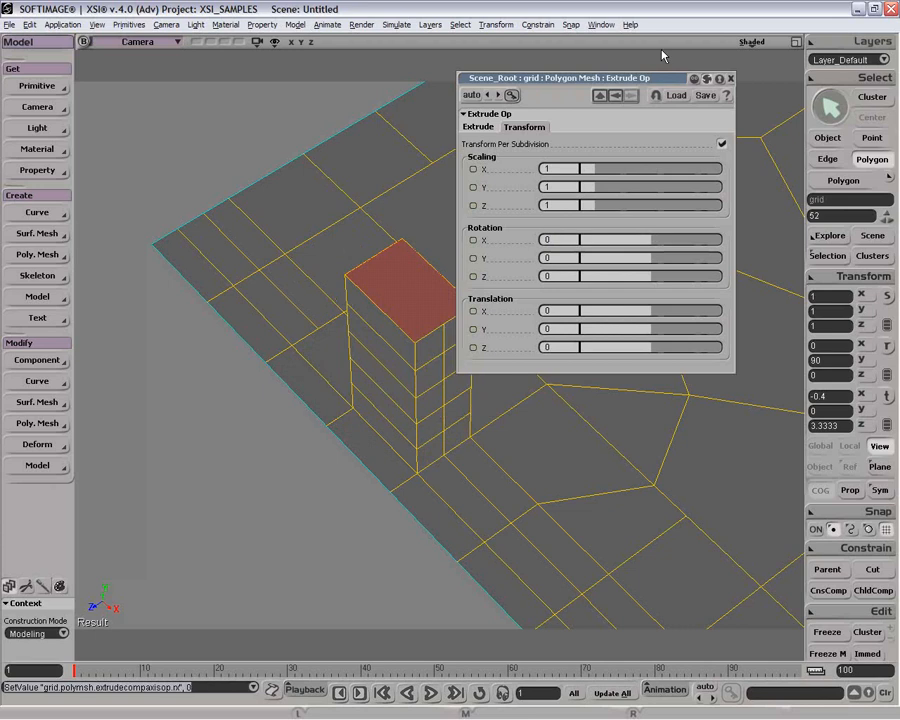
click(731, 78)
click(832, 258)
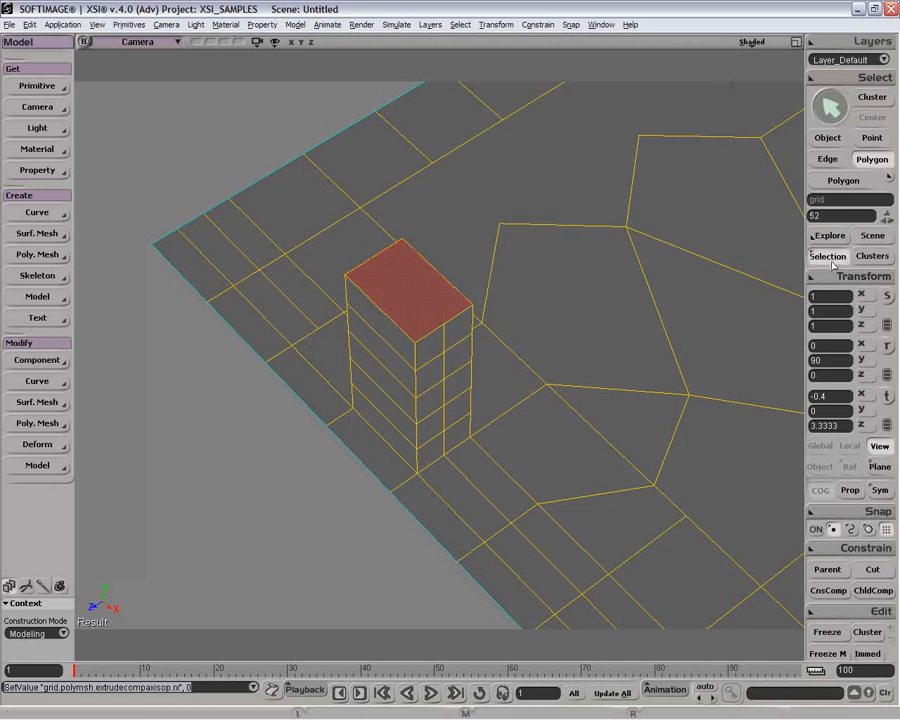
click(676, 309)
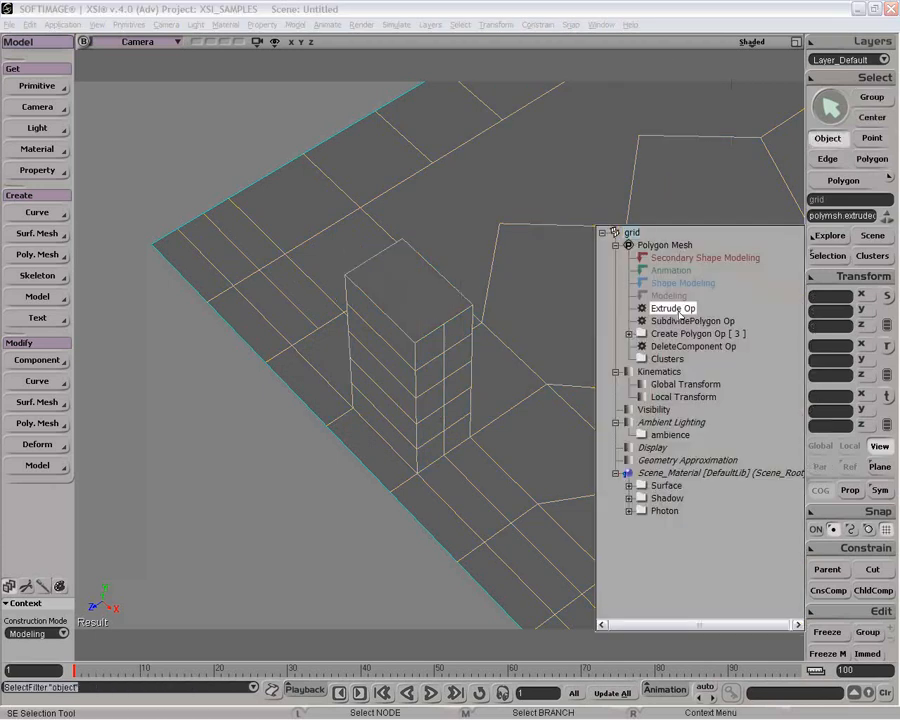
key(Delete)
click(470, 393)
key(space)
click(470, 395)
key(space)
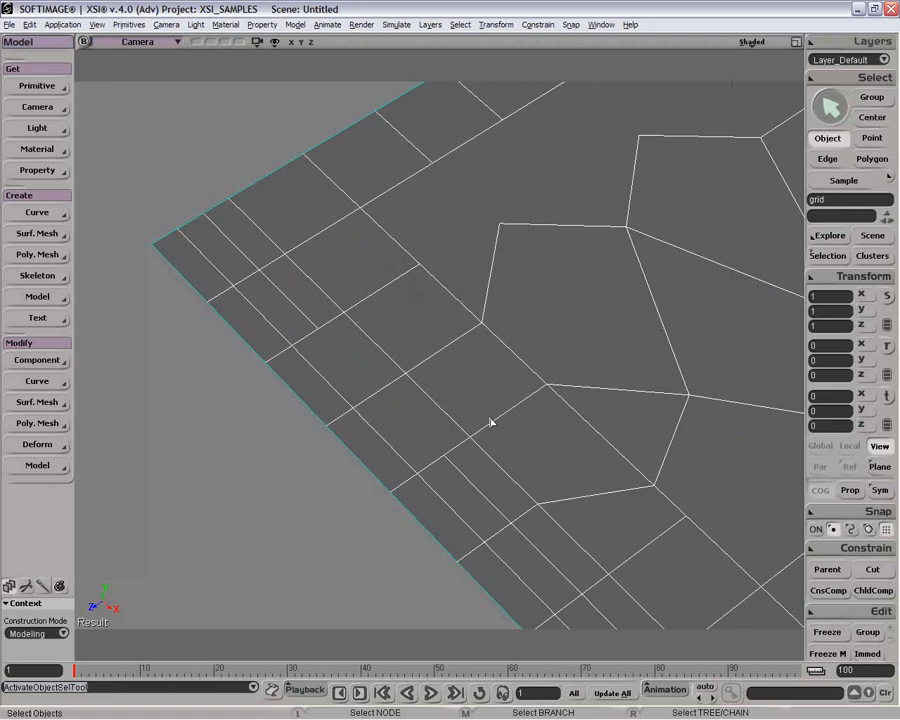
key(u)
click(400, 436)
right_click(406, 426)
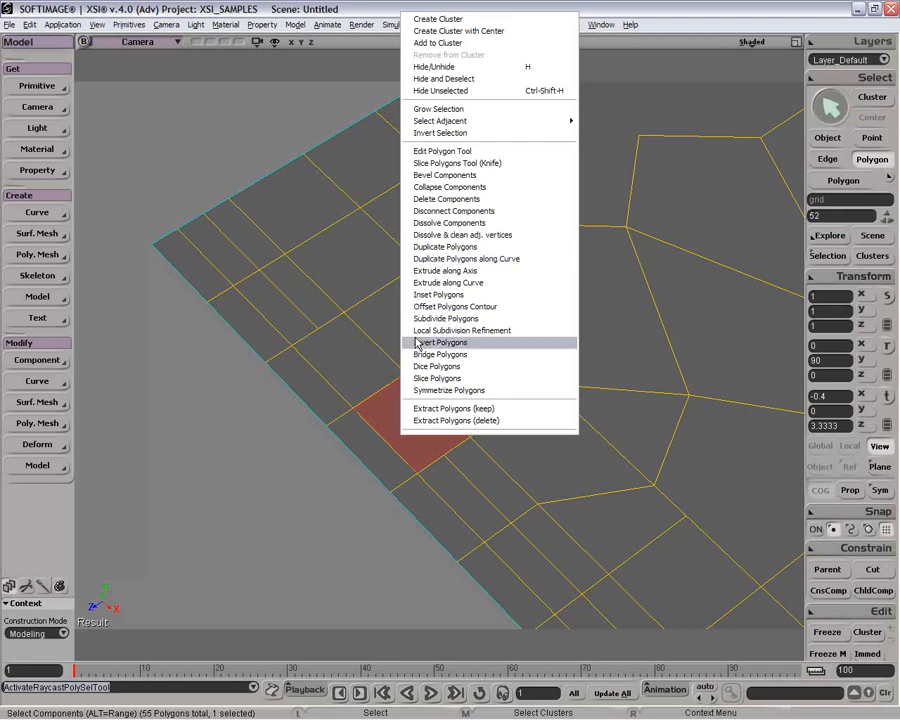
click(261, 354)
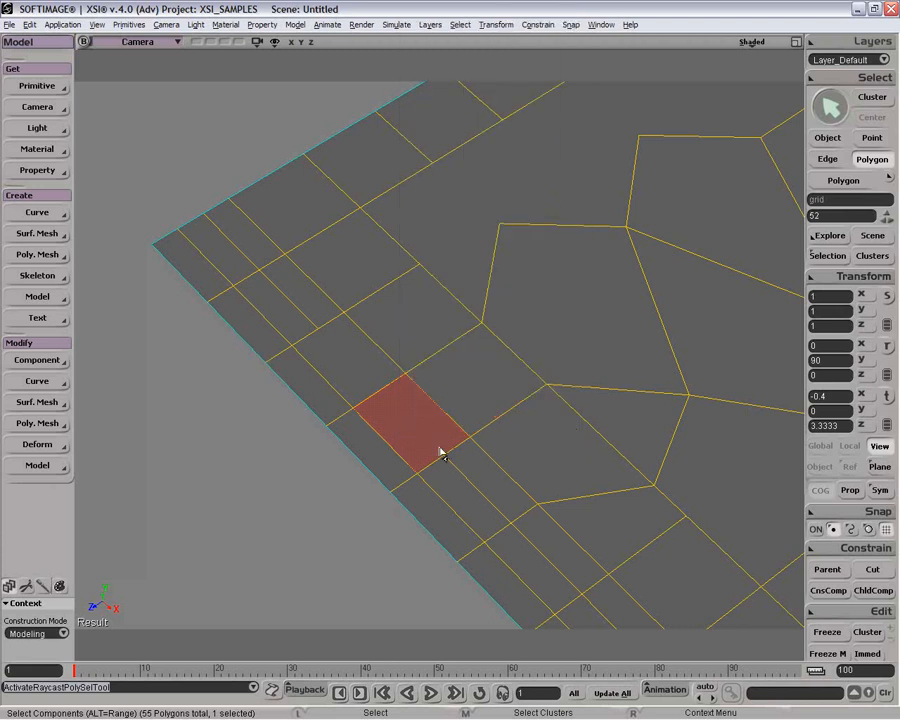
key(space)
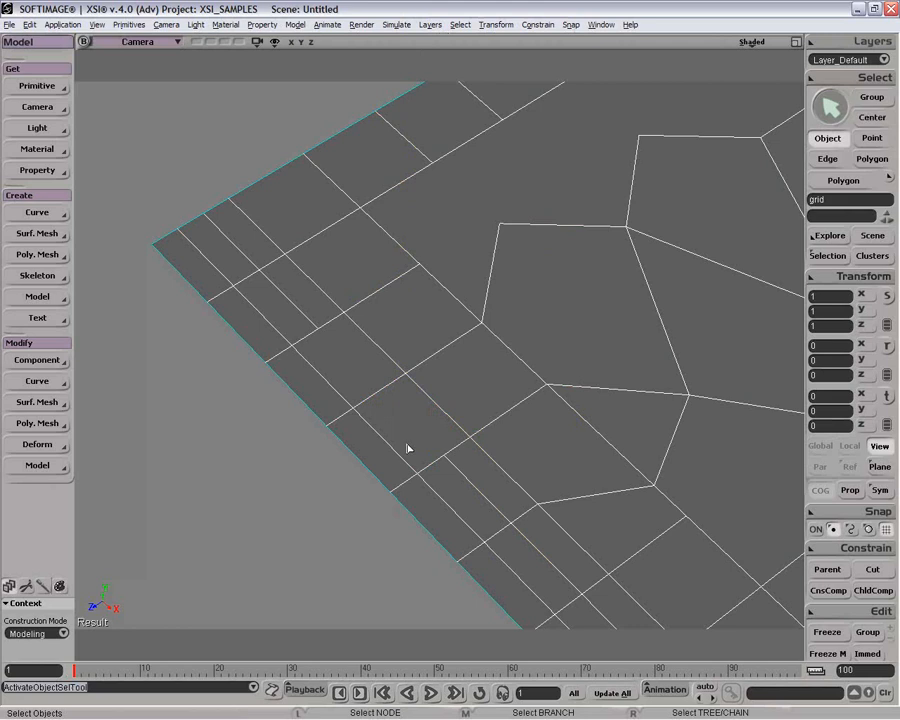
Step: Select an edge of the strip and add a new edge across the neighbouring polygons with the Add Edge tool
key(e)
click(388, 398)
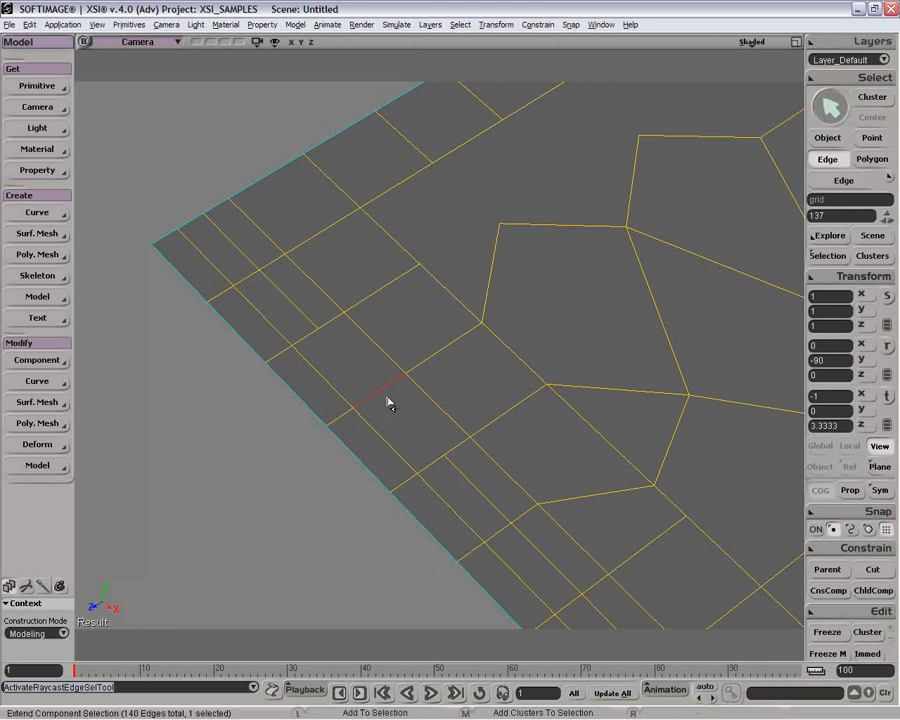
key(shift+d)
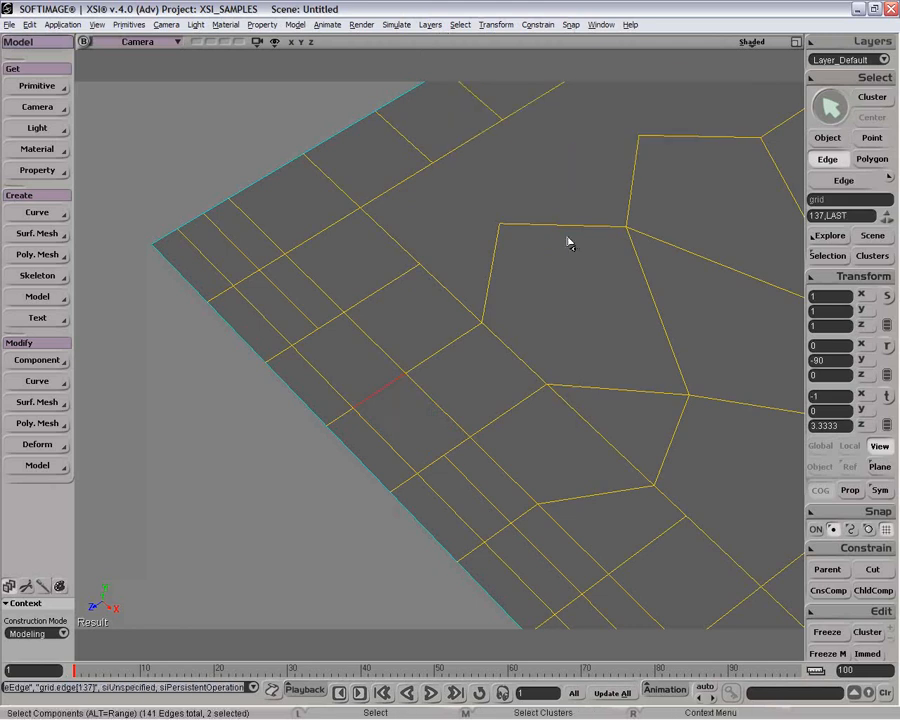
key(backslash)
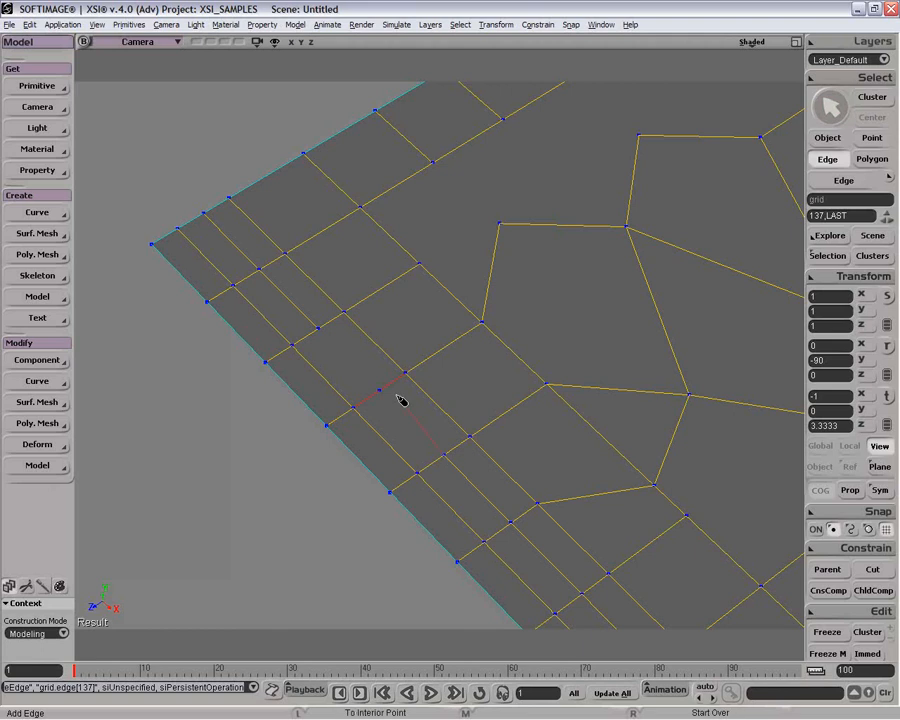
click(383, 392)
click(321, 331)
right_click(236, 490)
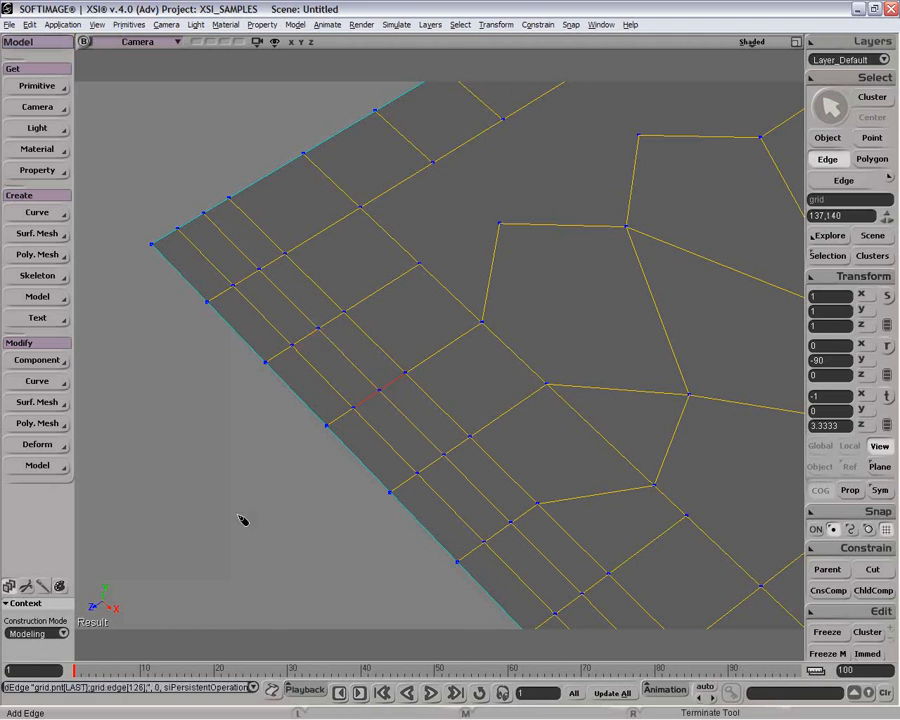
key(space)
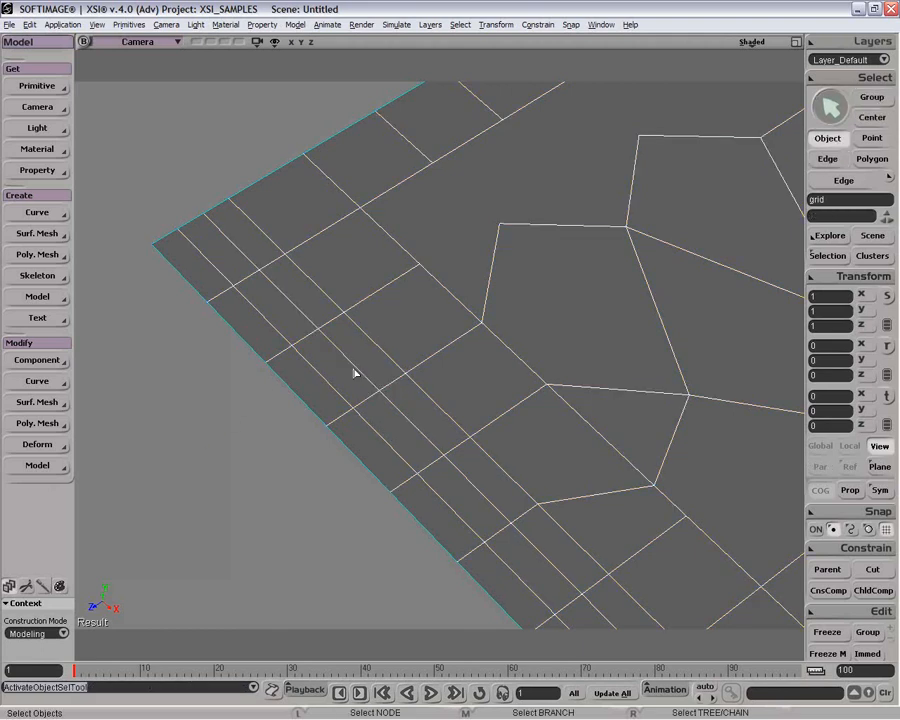
Step: Select eight polygons along the strip and set scaling to global about the centre of geometry
key(y)
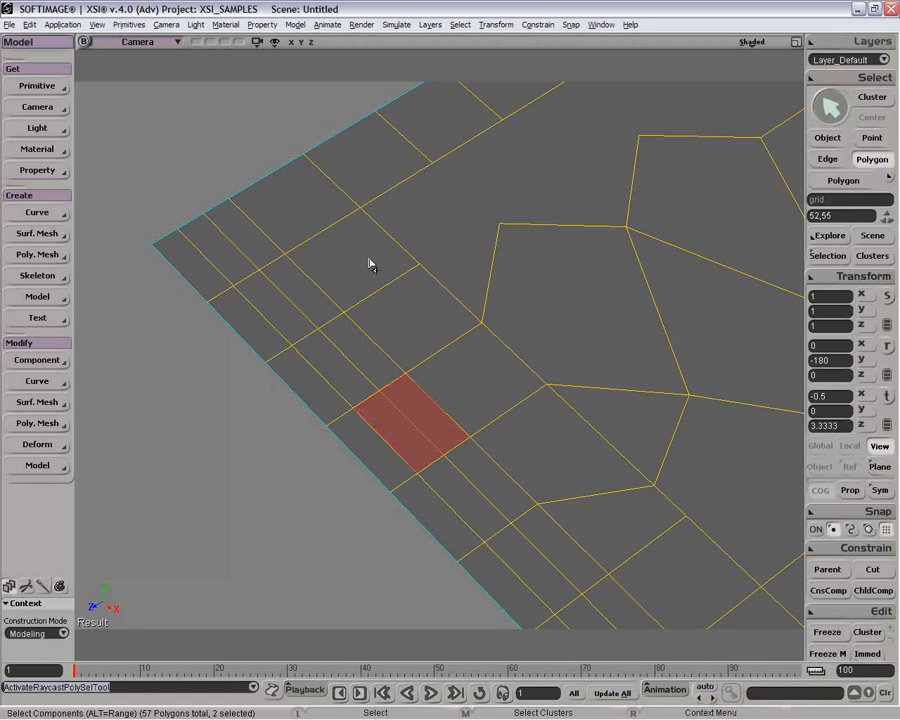
mouse_move(369, 264)
mouse_down()
mouse_move(349, 361)
mouse_move(466, 394)
mouse_up()
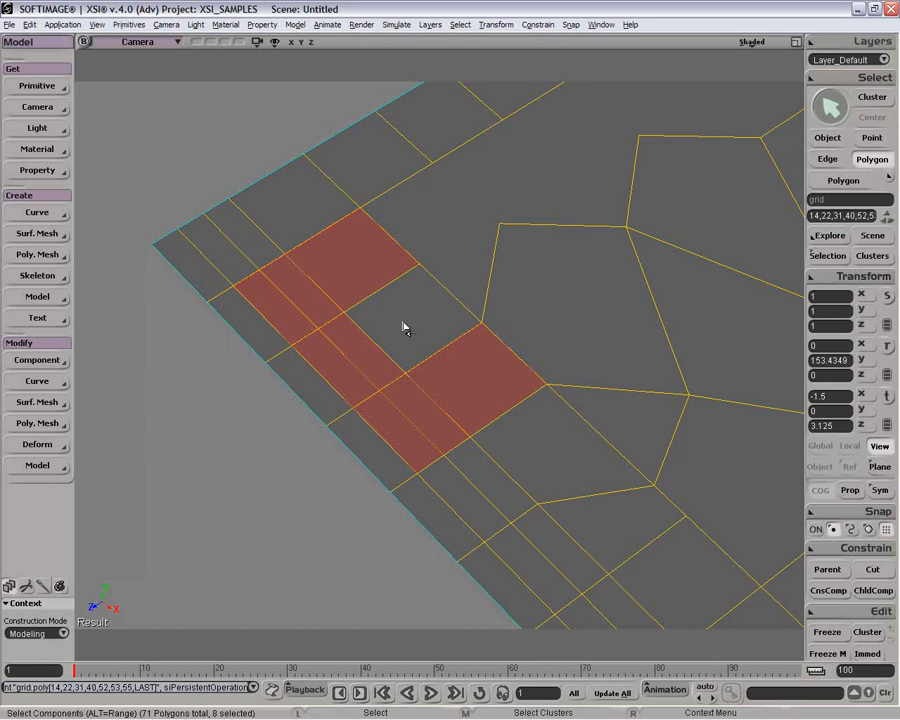
key(x)
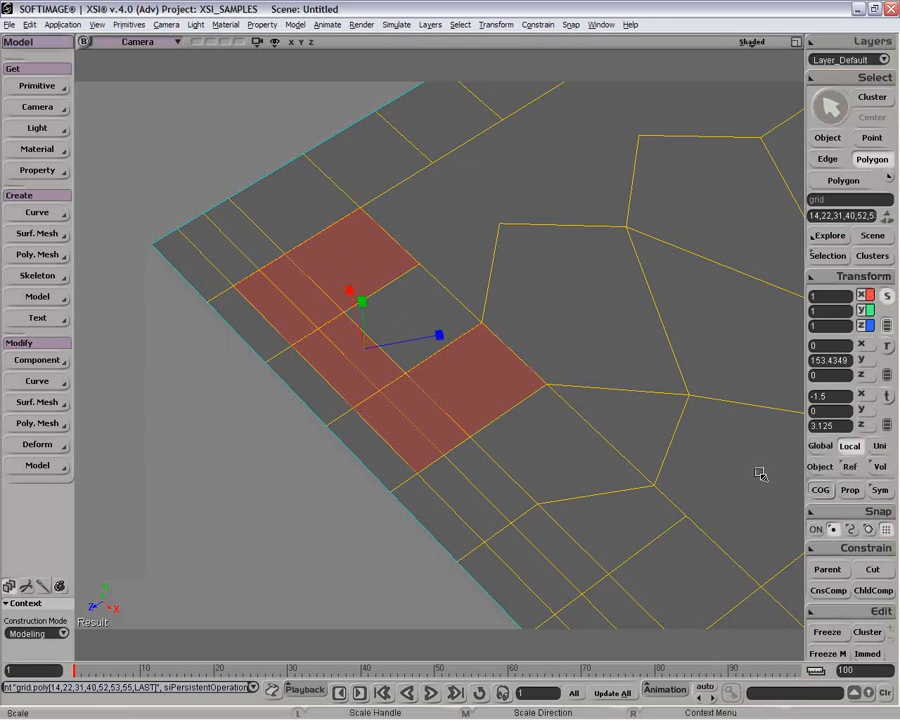
click(824, 447)
click(822, 490)
Step: Duplicate the selected polygons and scale the copy, then undo both
key(ctrl+d)
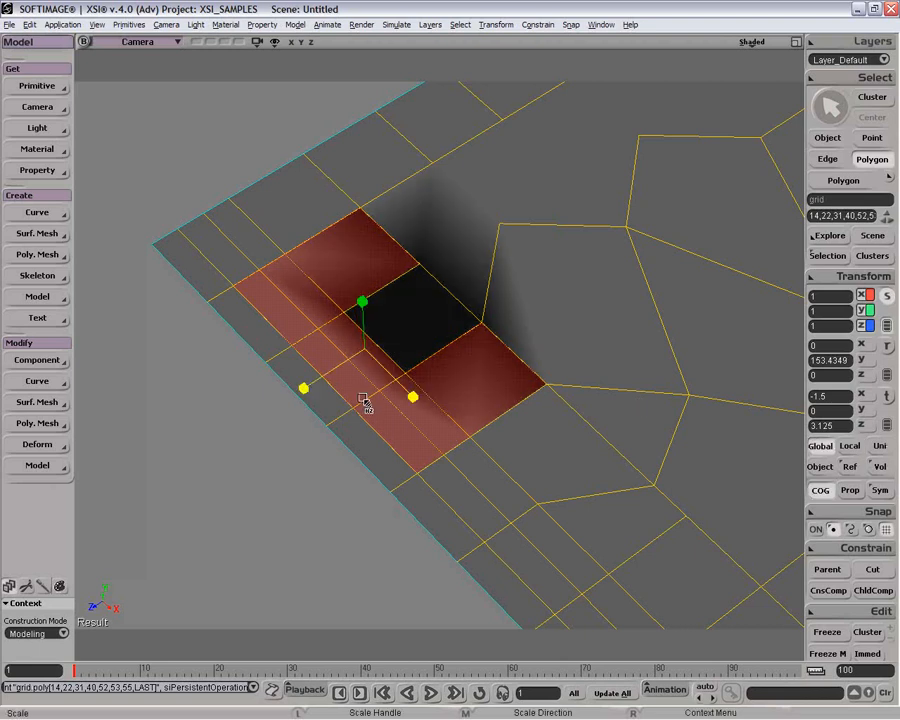
drag(361, 397, 400, 320)
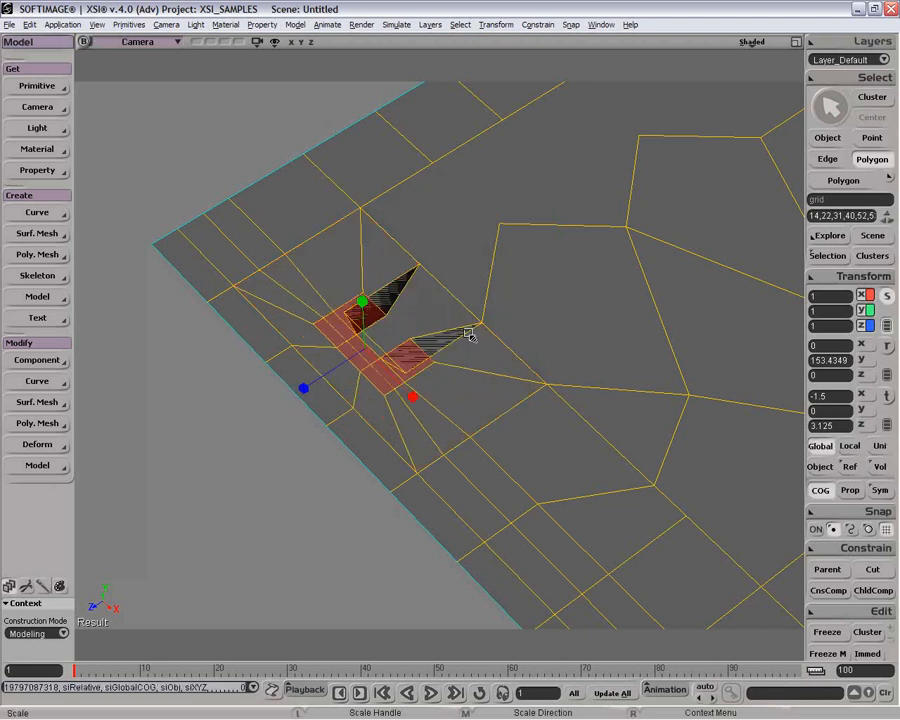
key(ctrl+z)
key(ctrl+z)
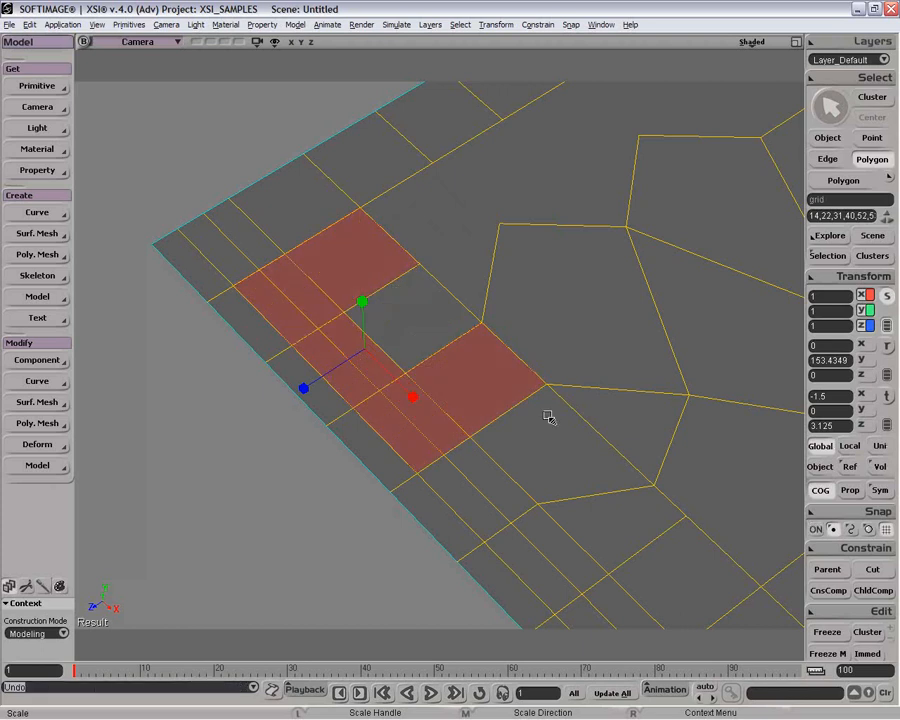
Step: Try scaling the selected polygons in local mode from two views, undoing each attempt
click(821, 490)
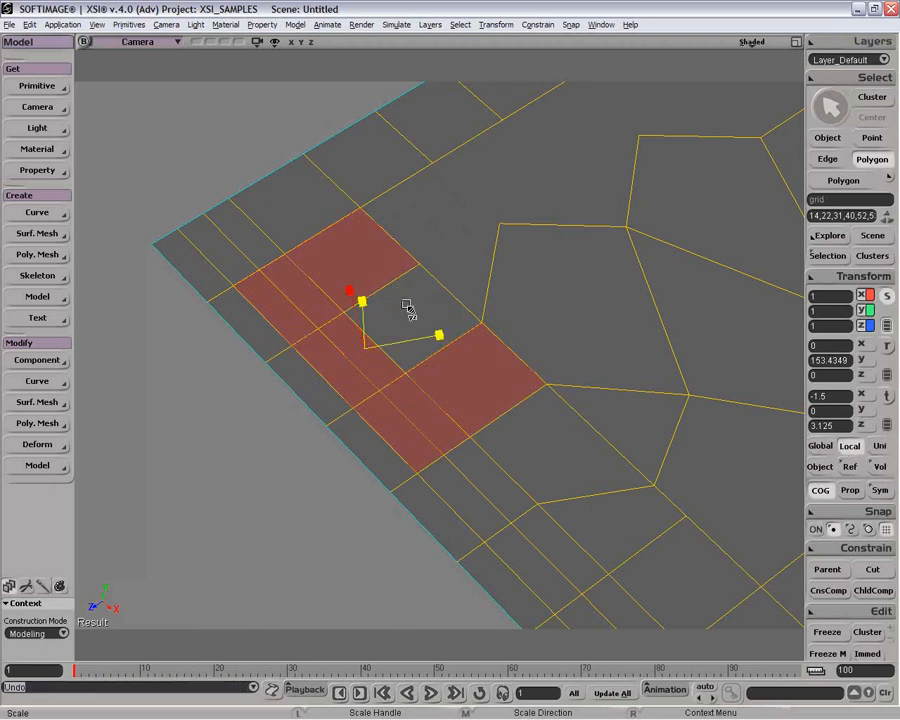
mouse_move(407, 307)
mouse_down()
mouse_move(375, 334)
mouse_move(396, 318)
mouse_up()
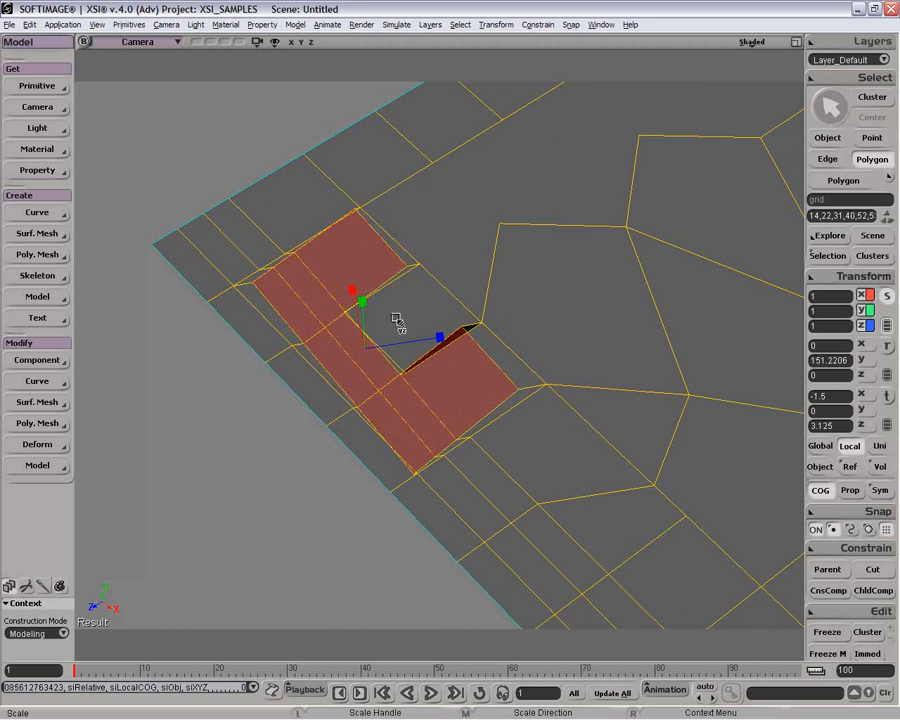
key(ctrl+z)
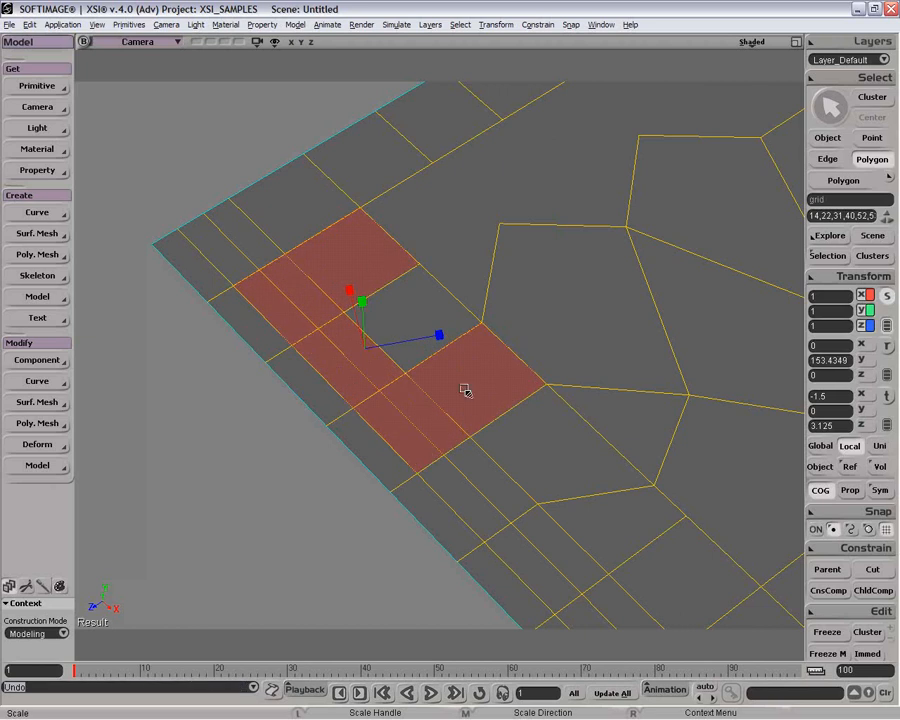
key(o)
drag(468, 383, 378, 362)
key(x)
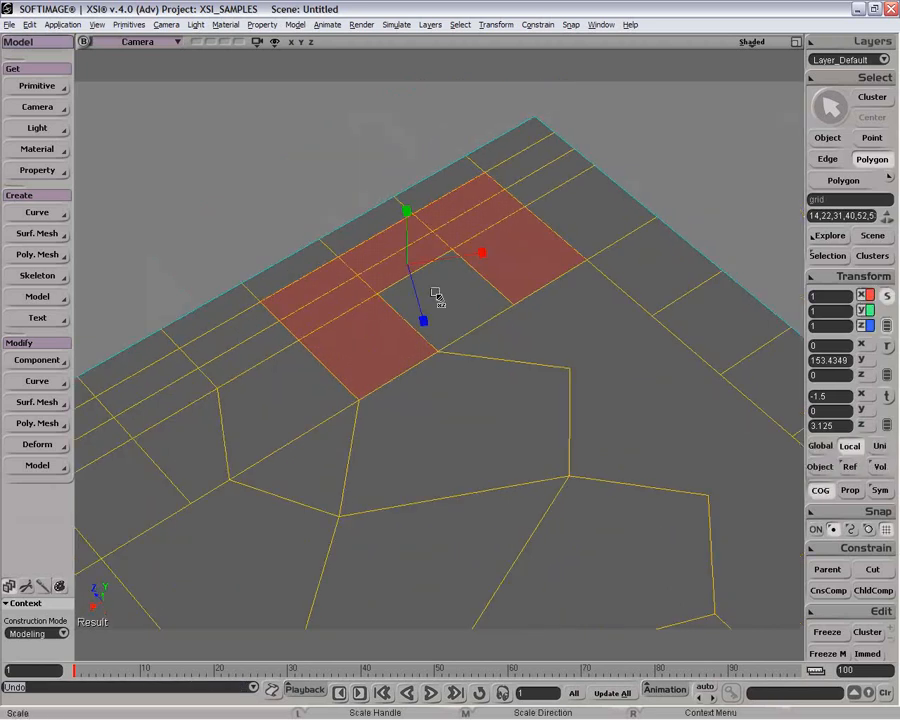
drag(436, 292, 383, 308)
key(ctrl+z)
Step: Inset the selected polygons with length 0.667 and a locked inset angle of 16.136, then undo the inset
key(space)
key(u)
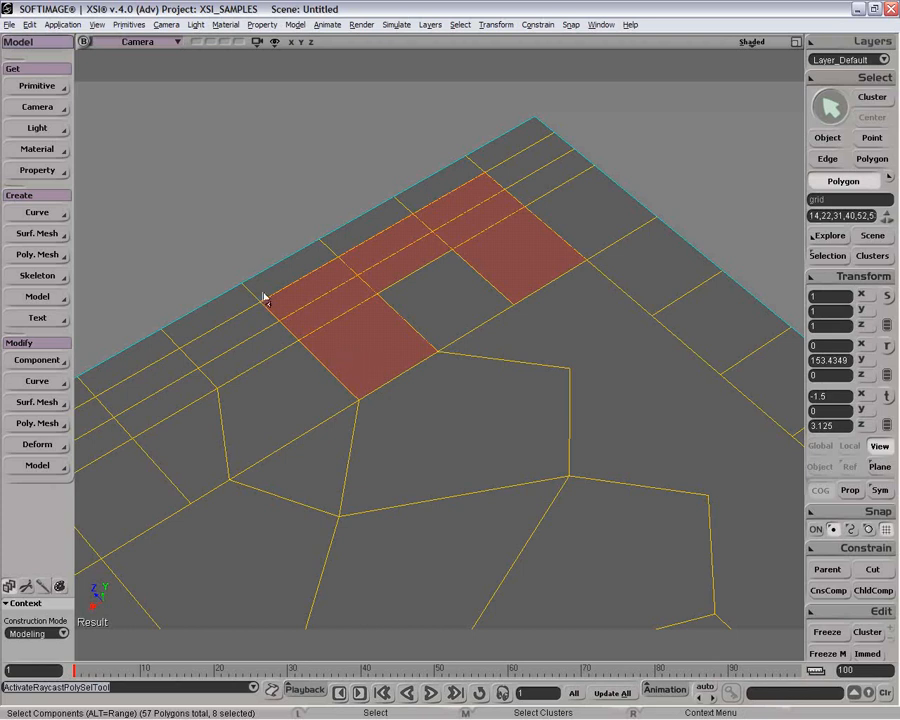
right_click(317, 296)
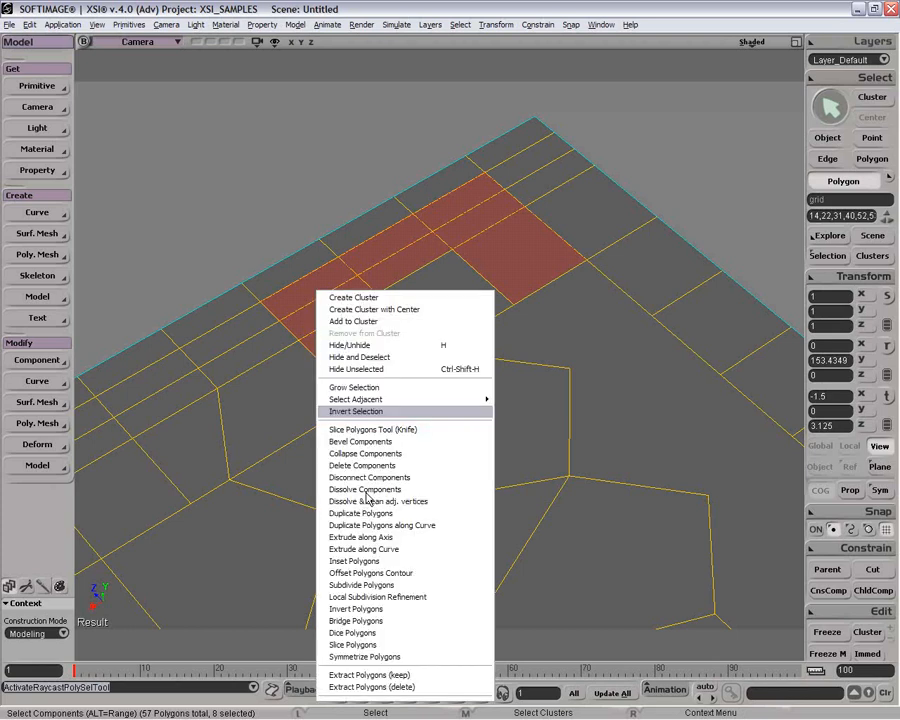
click(416, 561)
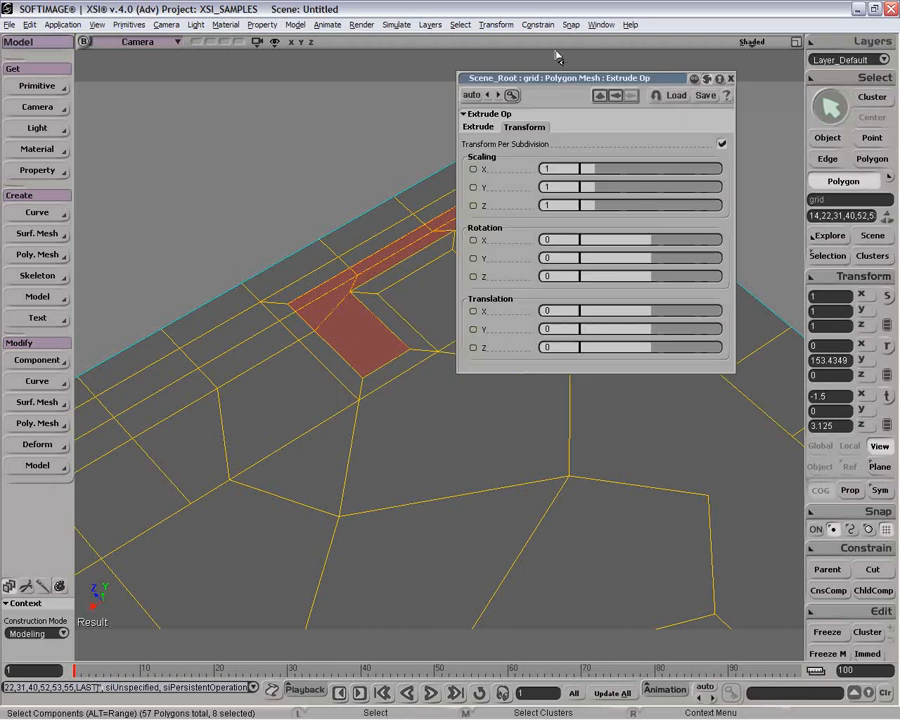
drag(557, 78, 647, 343)
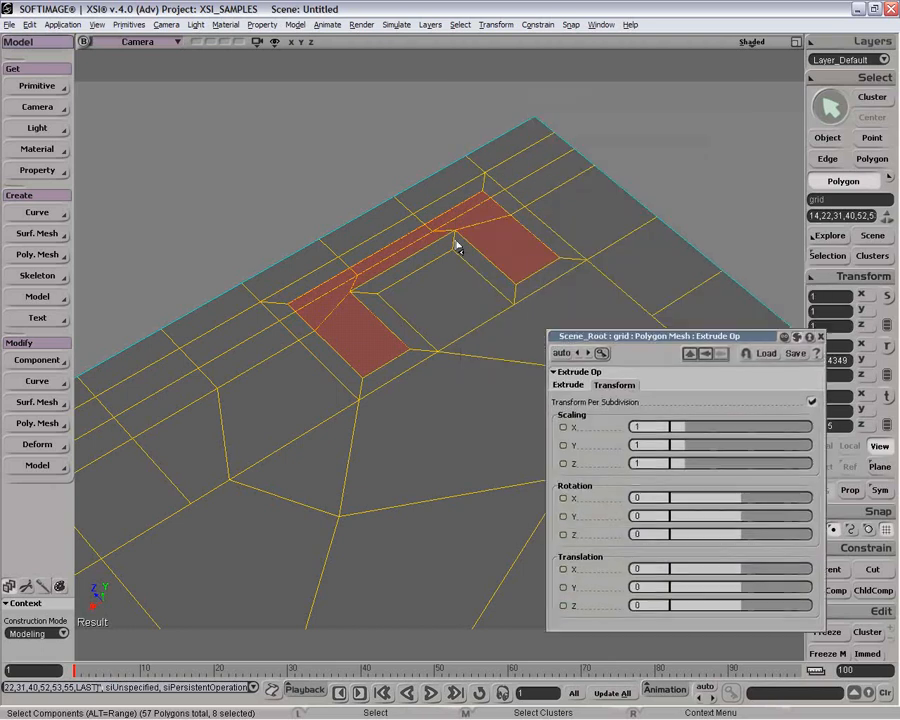
click(553, 390)
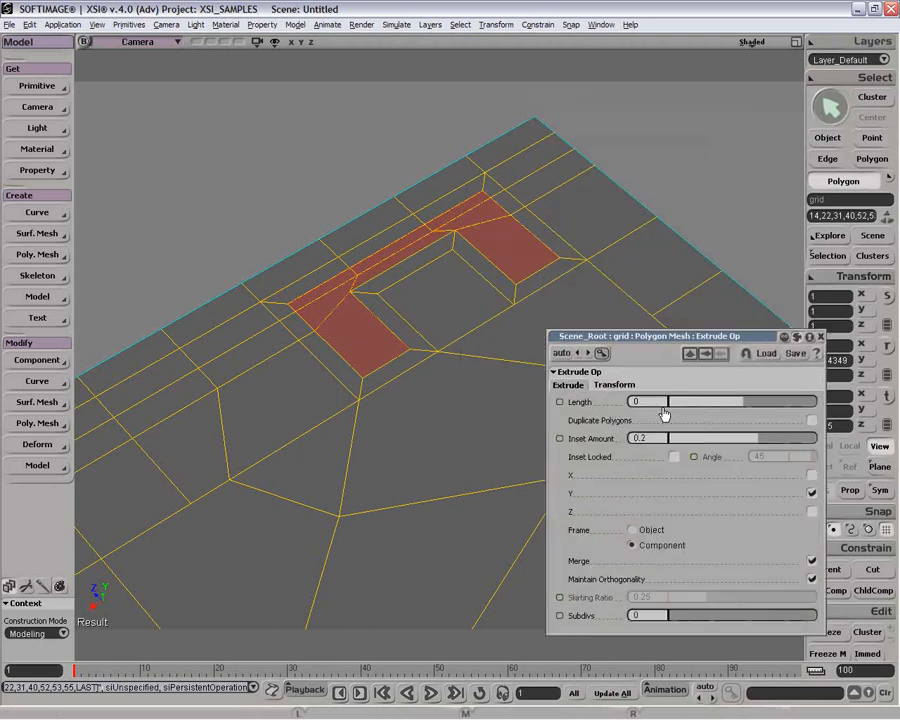
drag(747, 401, 754, 440)
click(827, 256)
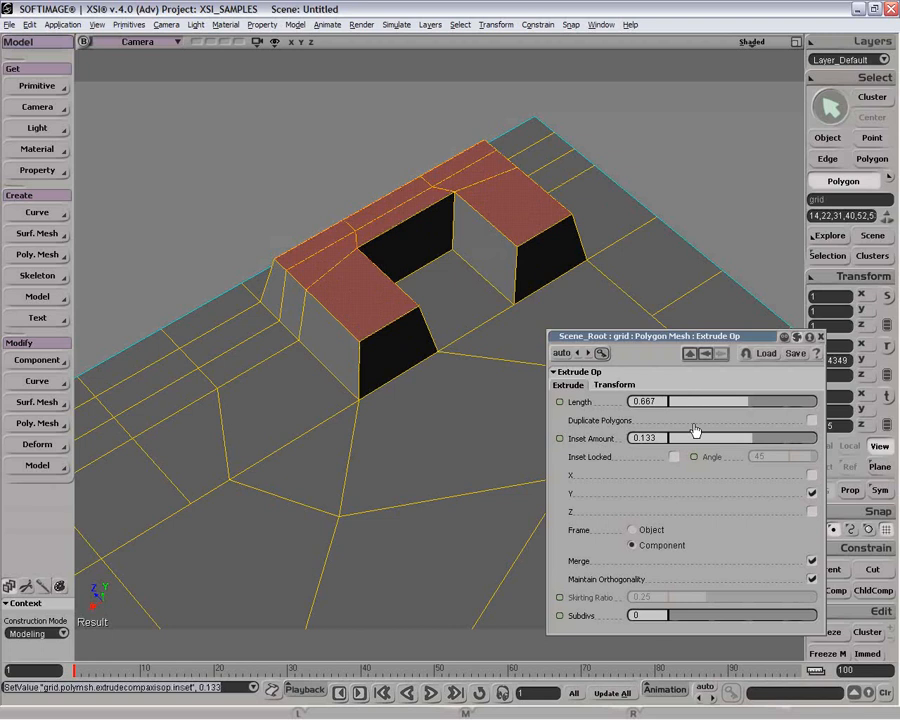
click(674, 460)
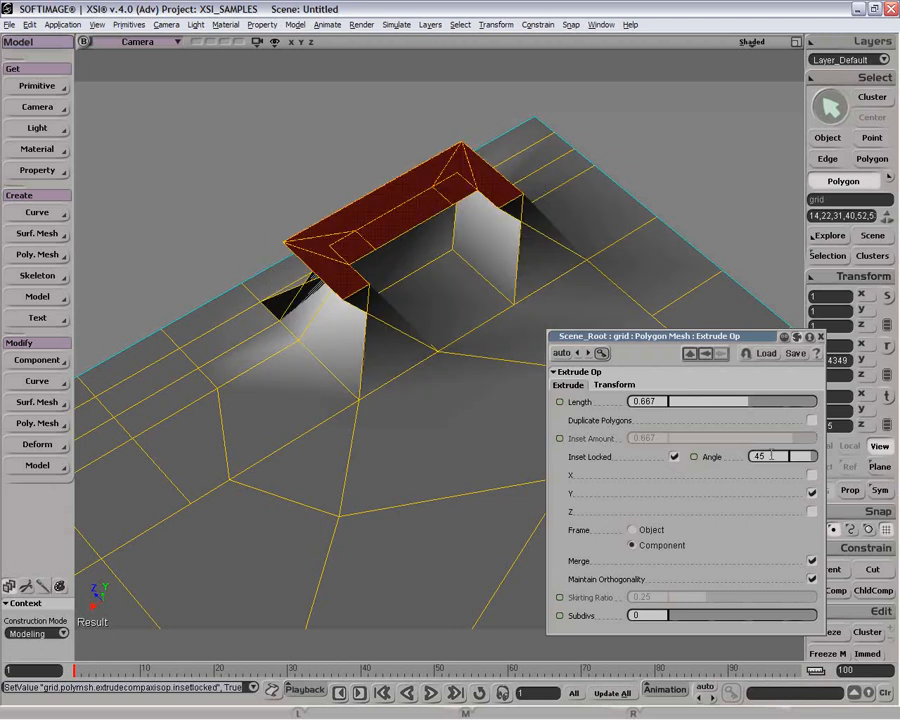
drag(800, 456, 806, 460)
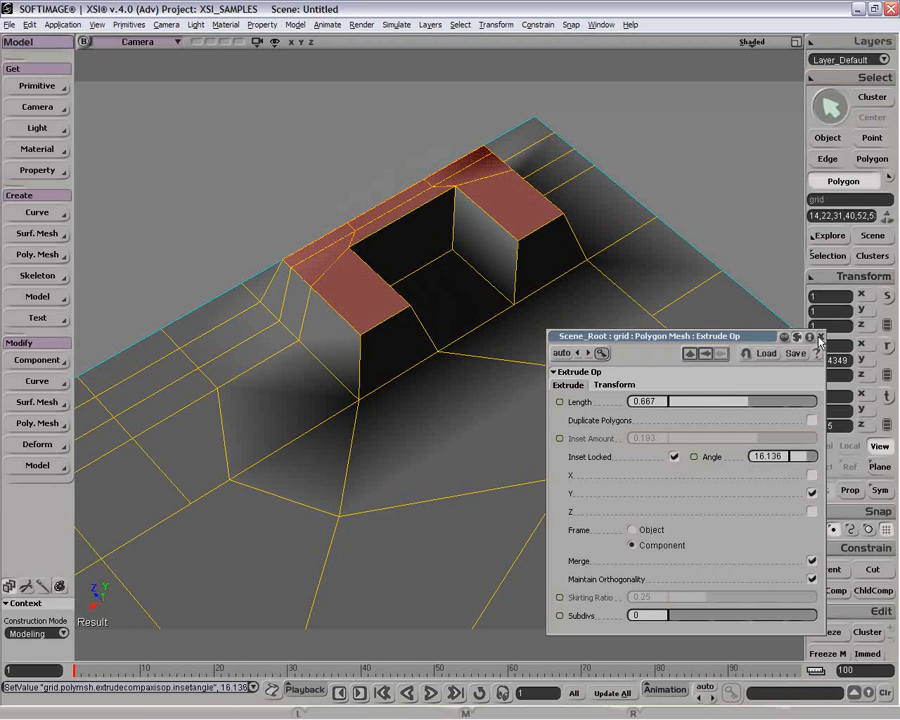
click(820, 338)
key(ctrl+z)
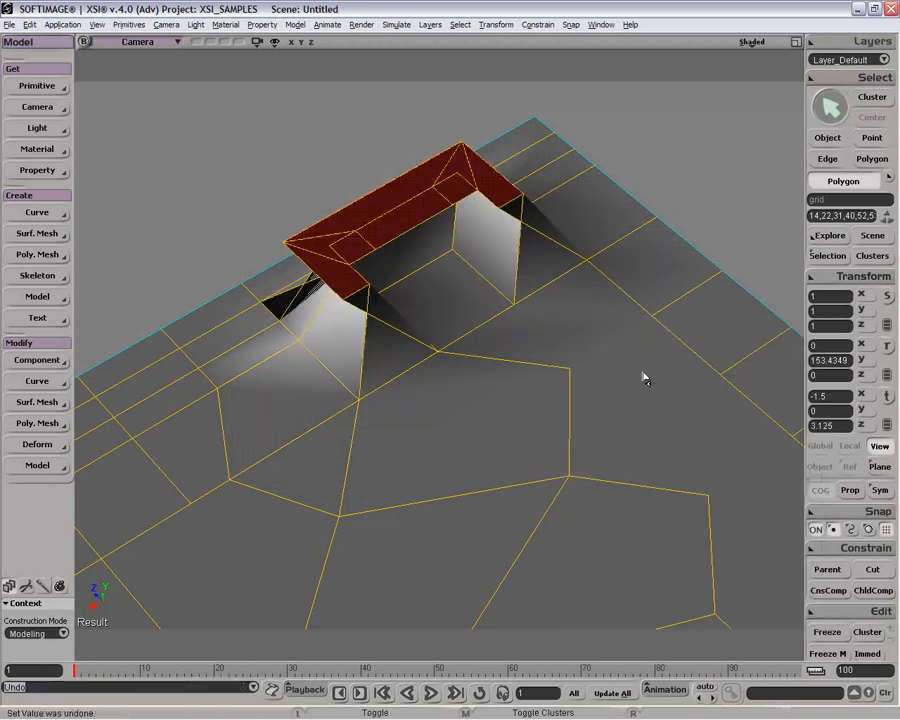
key(ctrl+z)
key(ctrl+z)
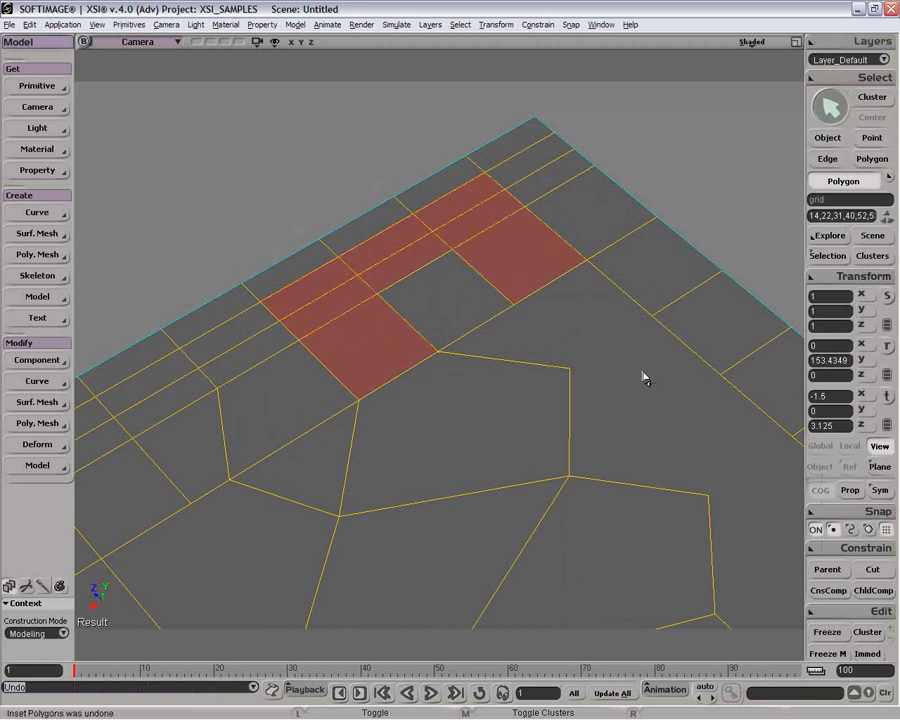
Step: Apply Offset Polygons Contour to the selected polygons
key(space)
key(u)
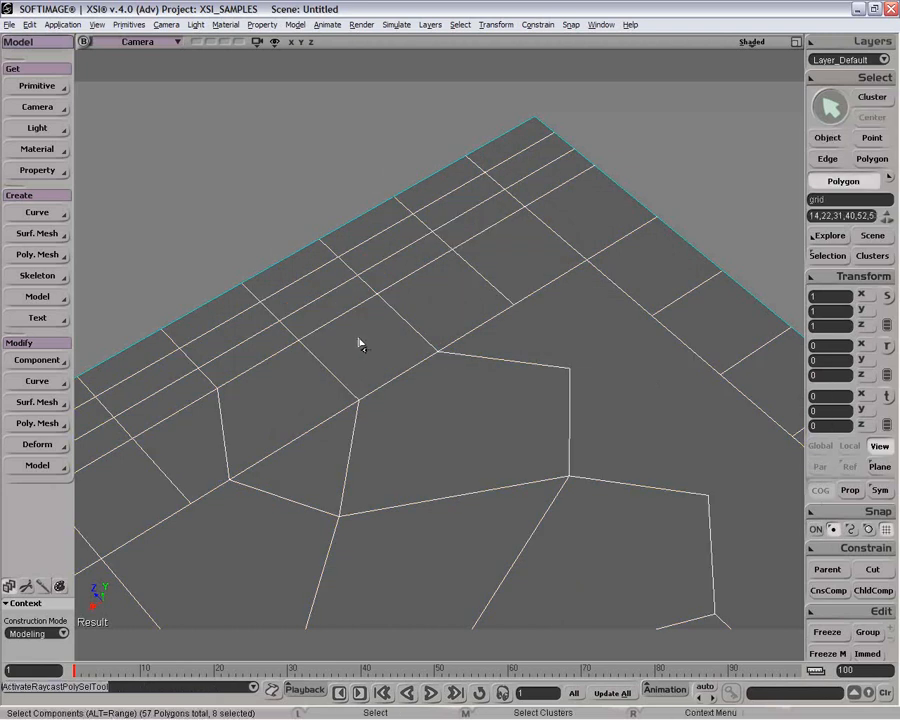
right_click(360, 343)
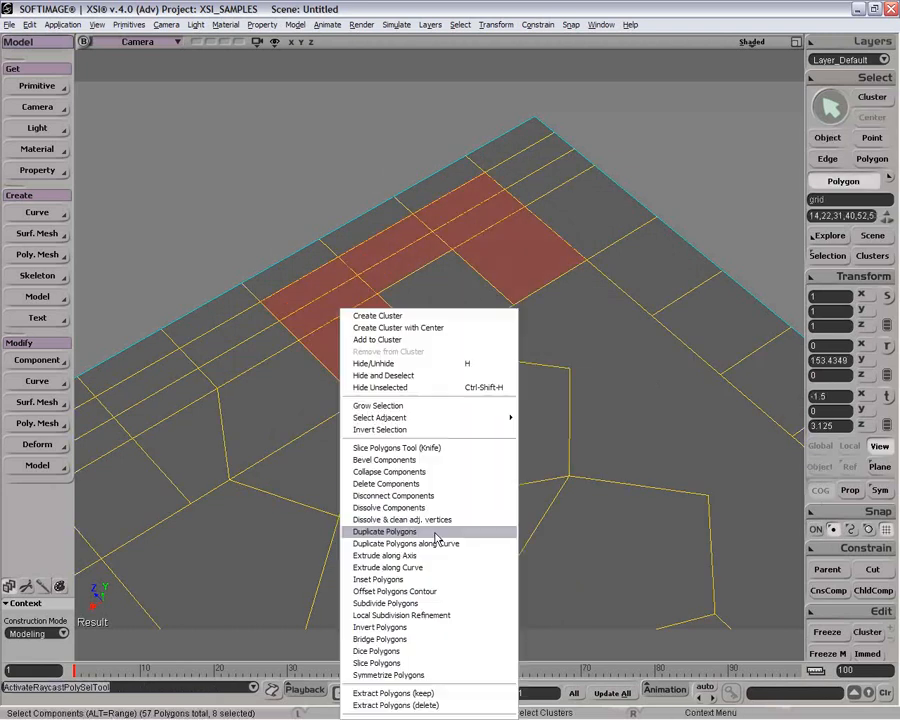
click(448, 597)
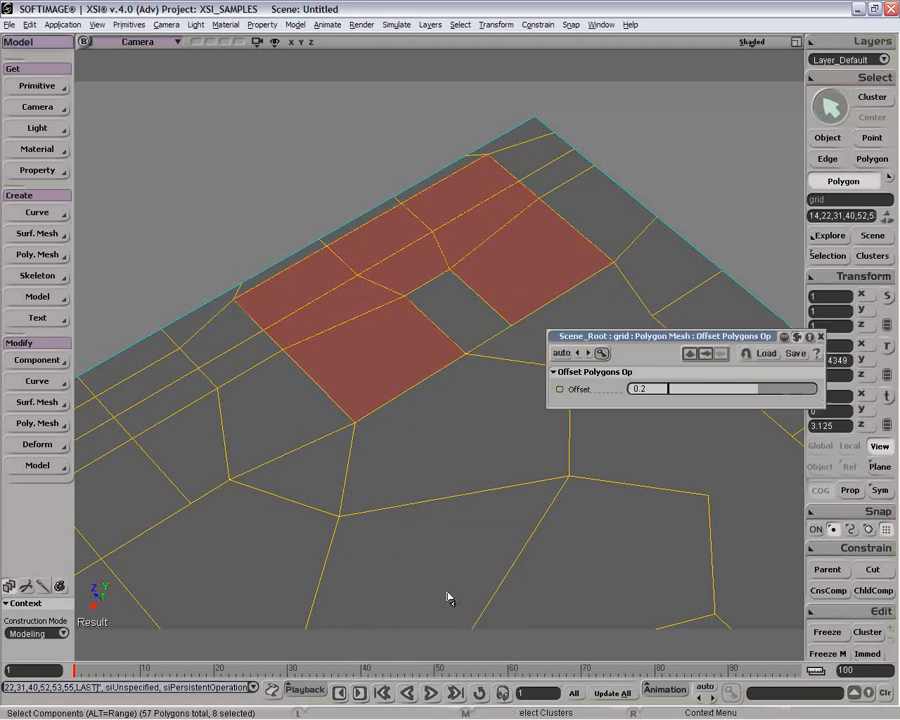
Step: Try a contour offset of 0.038, then undo it together with the Offset Polygons operation and close its editor
mouse_move(762, 401)
mouse_down()
mouse_move(722, 395)
mouse_move(766, 393)
mouse_move(748, 393)
mouse_up()
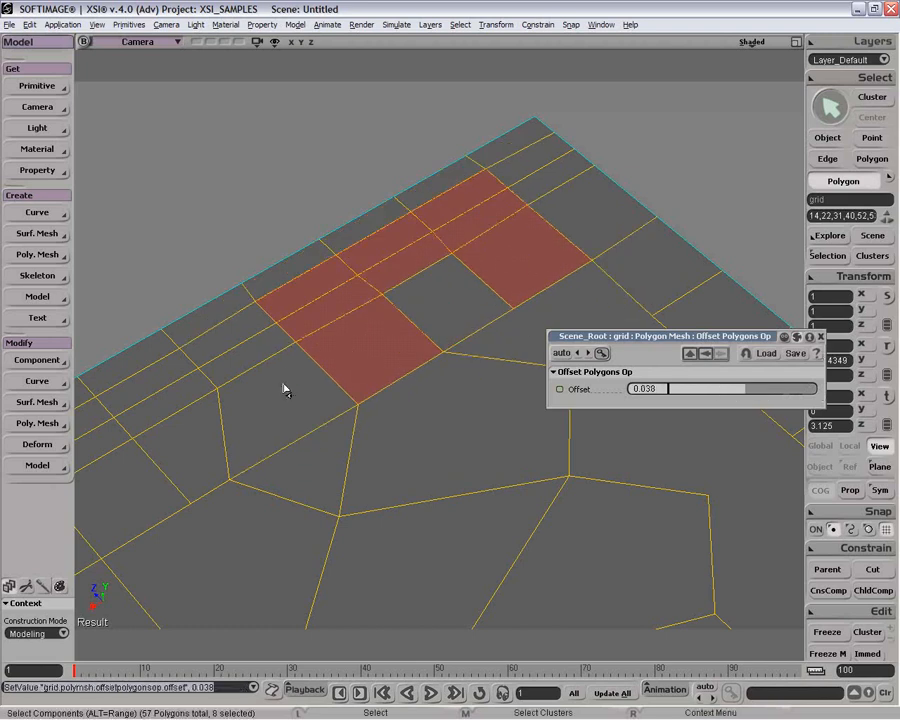
key(ctrl+z)
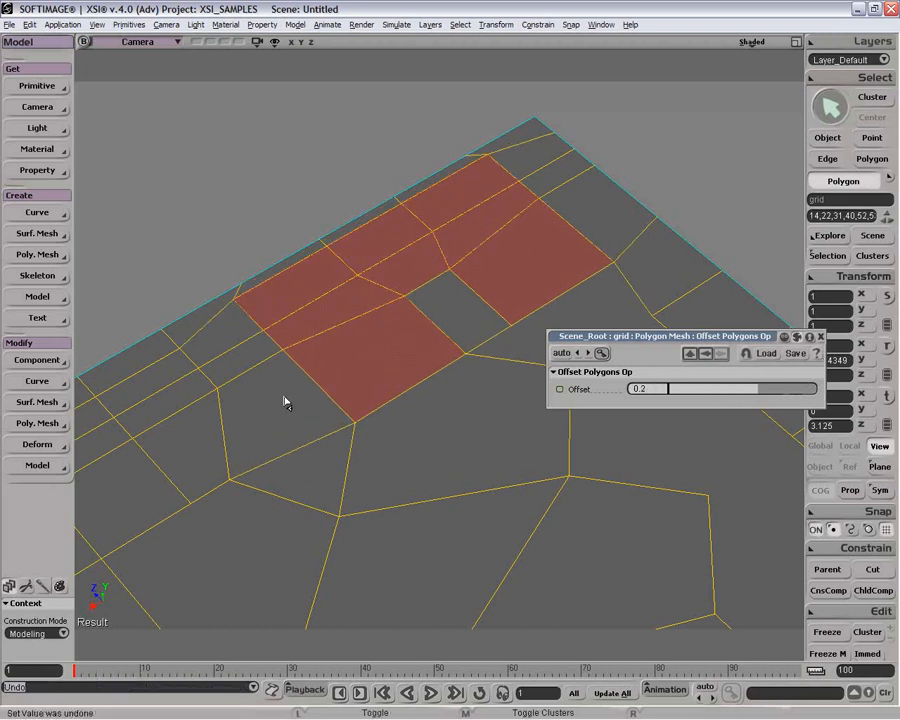
key(ctrl+z)
key(space)
click(821, 338)
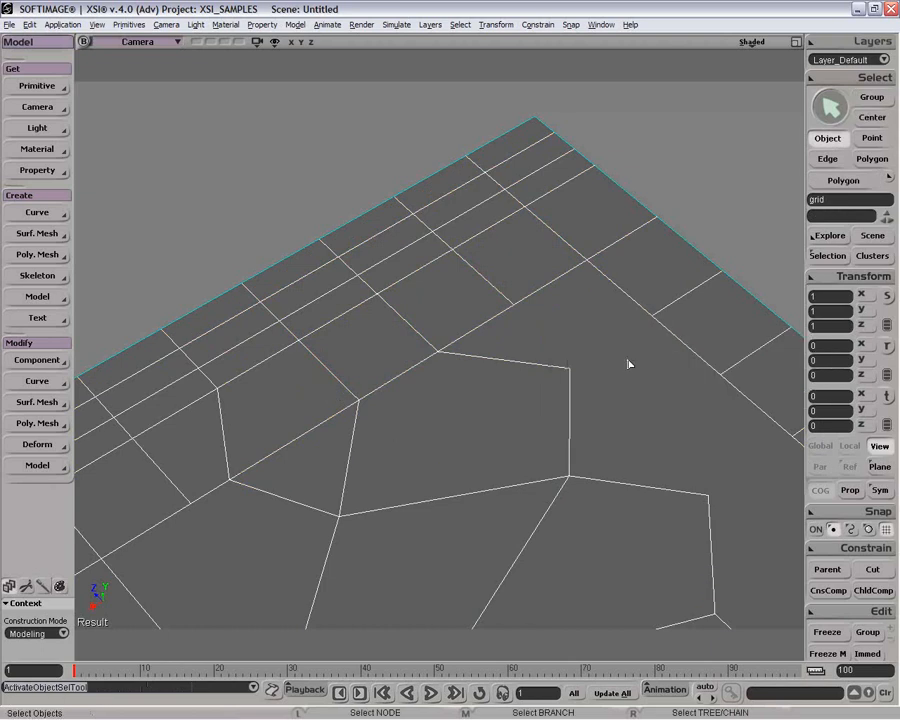
Step: Extrude the selected polygons along the curve, setting 5 subdivisions and an inset amount of 0.076
key(o)
scroll(453, 463, down, 2)
drag(451, 462, 550, 446)
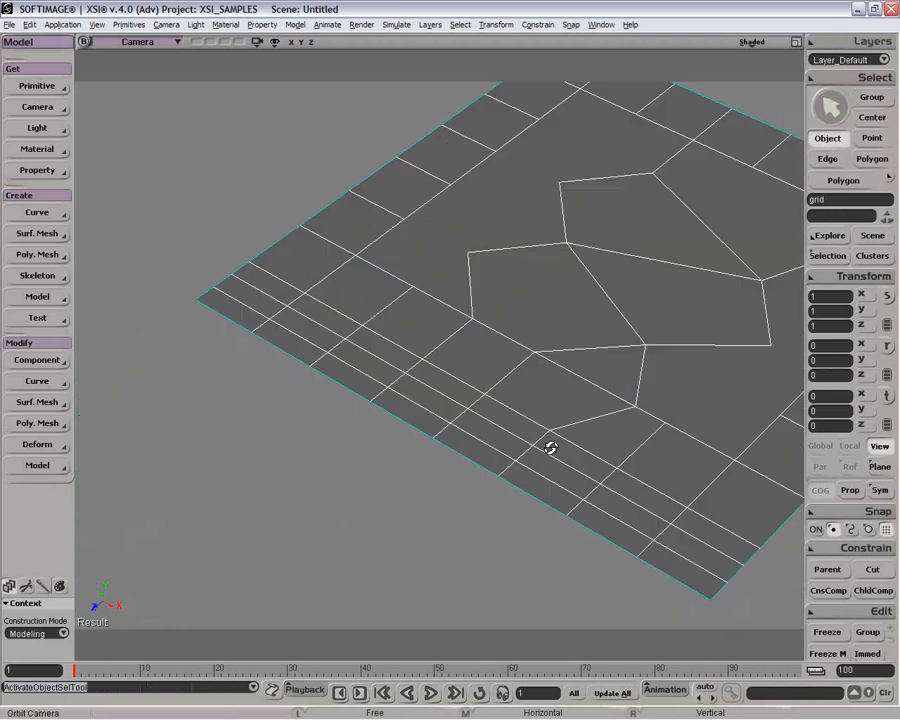
key(u)
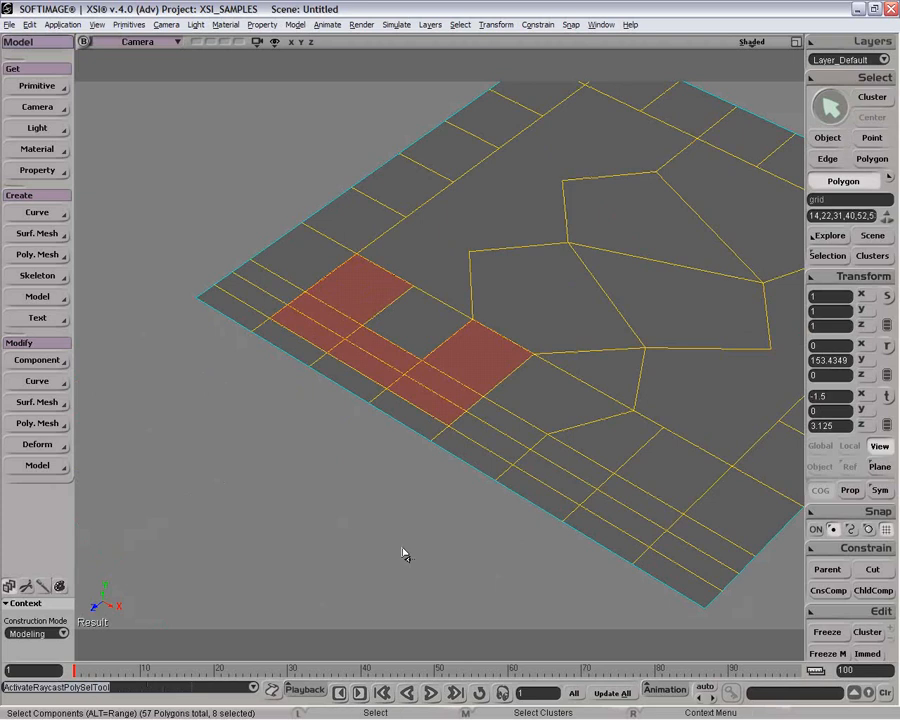
key(o)
mouse_move(426, 491)
mouse_down()
mouse_move(428, 434)
mouse_move(416, 491)
mouse_up()
key(p)
key(o)
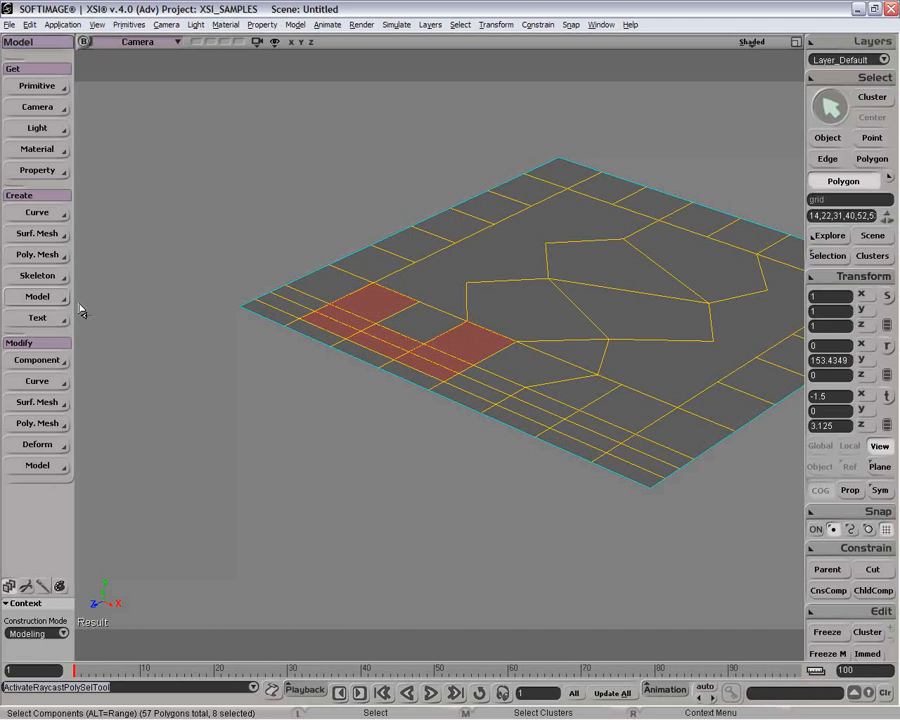
key(F12)
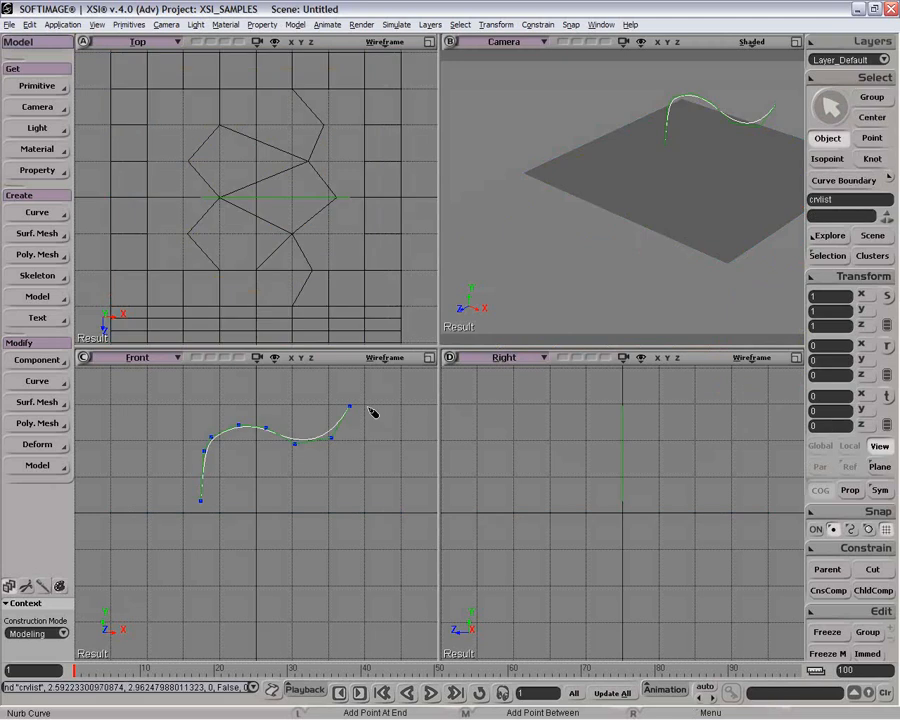
key(space)
key(o)
drag(680, 166, 672, 106)
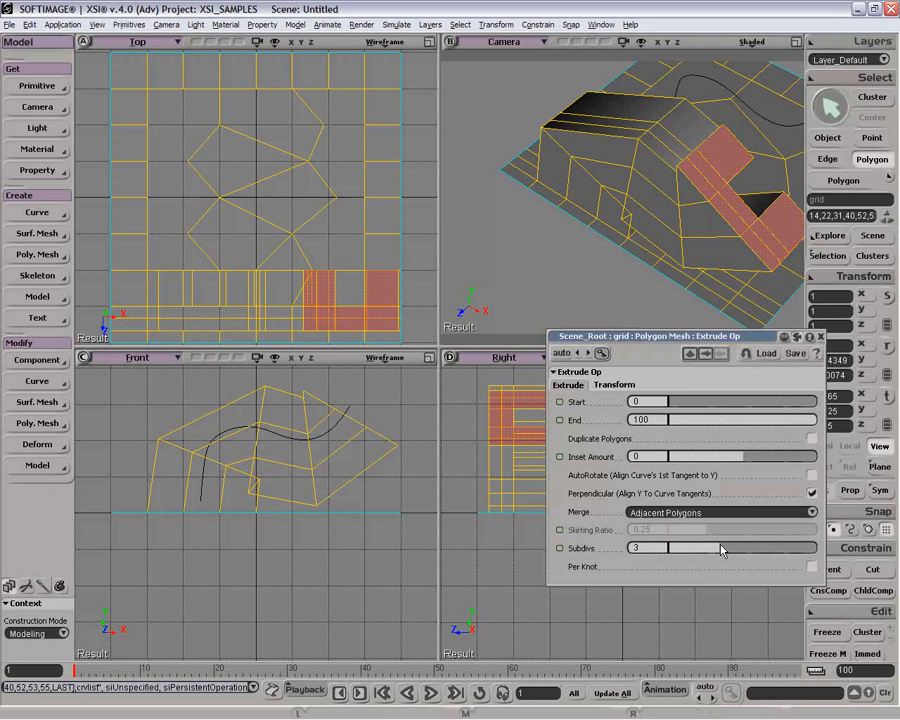
drag(721, 550, 744, 550)
drag(743, 458, 752, 460)
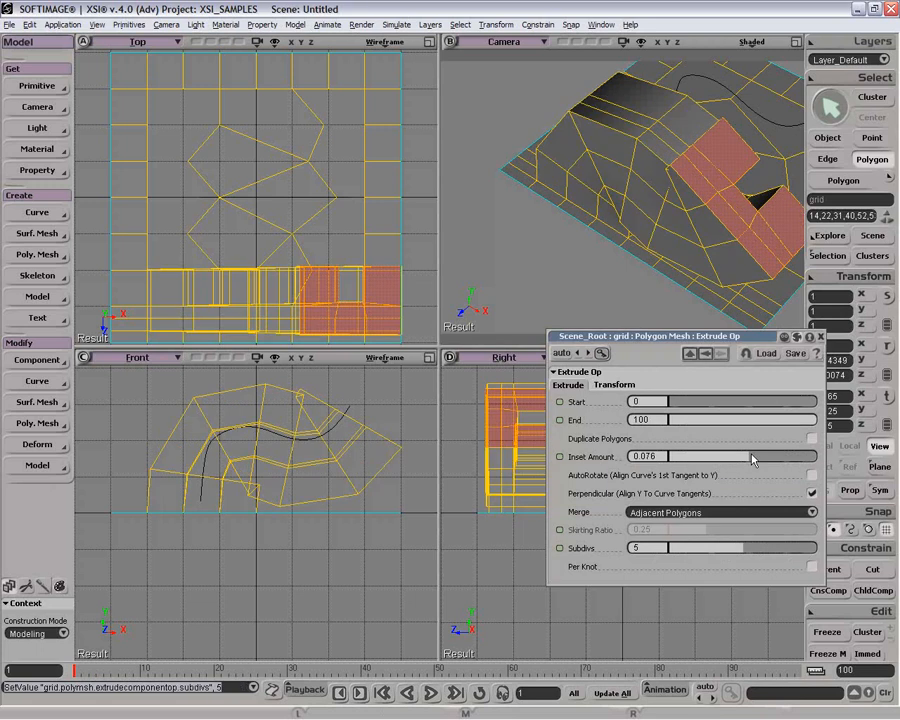